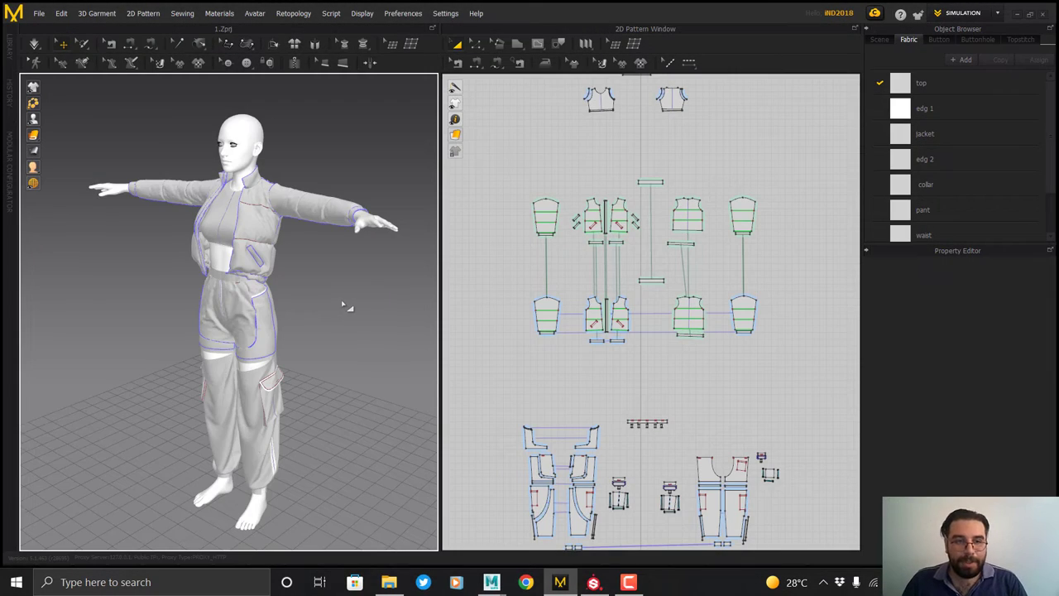
Switch the garment project from the Simulation workspace to the Animation workspace.
{"action": "right_click_drag", "start_coordinate": [343, 303], "coordinate": [353, 302]}
{"action": "middle_click_drag", "start_coordinate": [353, 302], "coordinate": [348, 295]}
{"action": "right_click_drag", "start_coordinate": [349, 295], "coordinate": [354, 293]}
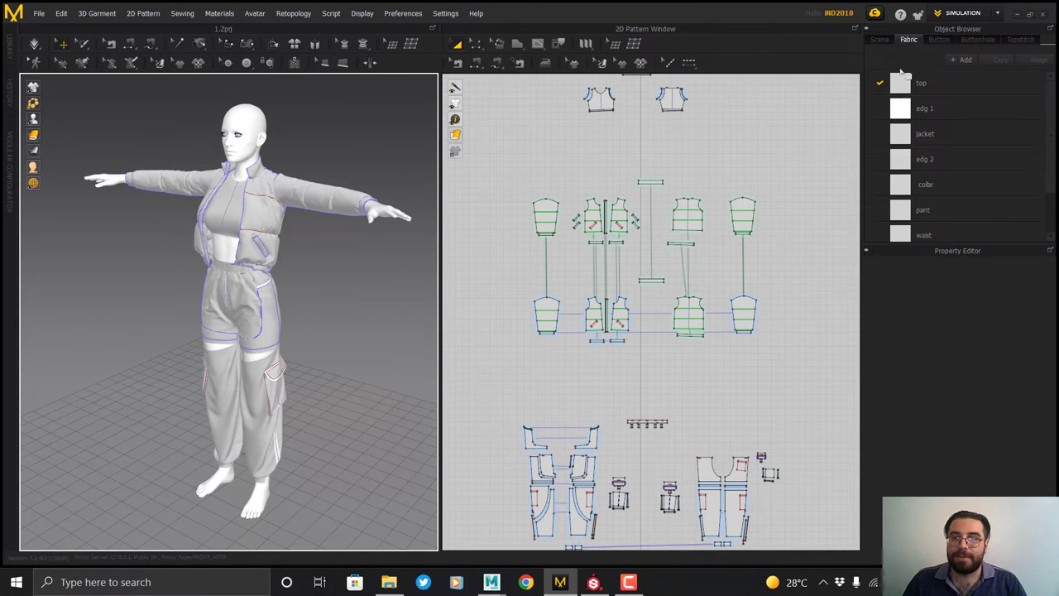
{"action": "left_click", "coordinate": [958, 13]}
{"action": "left_click", "coordinate": [965, 52]}
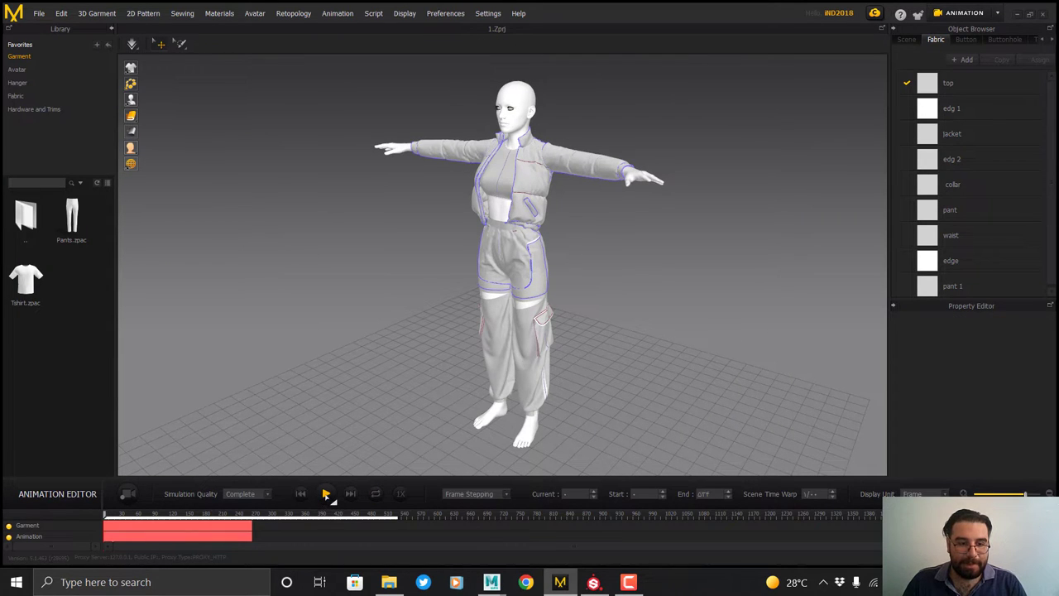
Set the playback mode to Real Time and play the avatar's walk animation, stopping it partway through.
{"action": "left_click", "coordinate": [326, 494]}
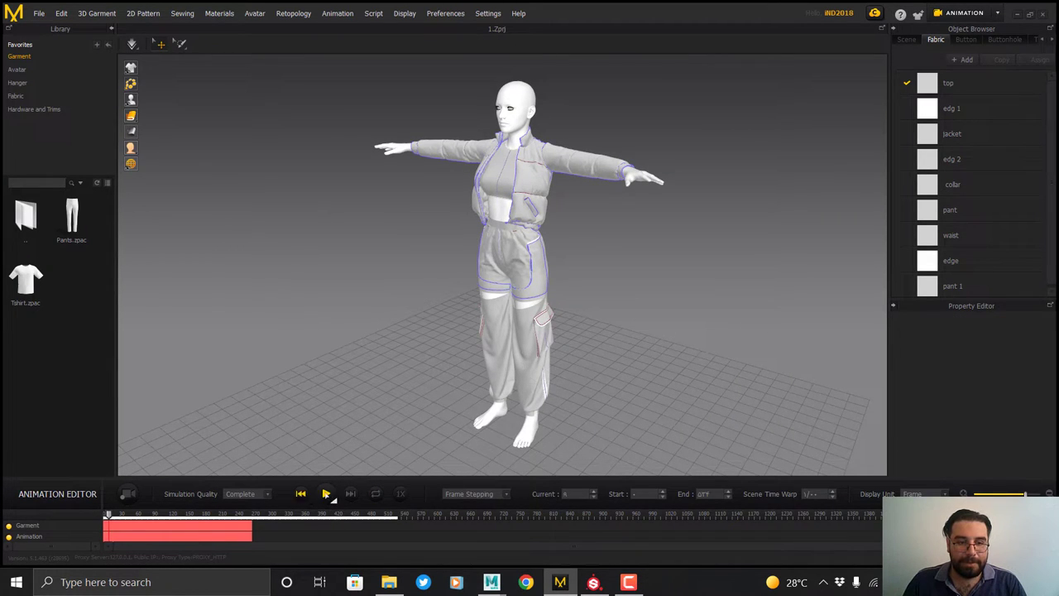
{"action": "left_click", "coordinate": [463, 496]}
{"action": "left_click", "coordinate": [478, 504]}
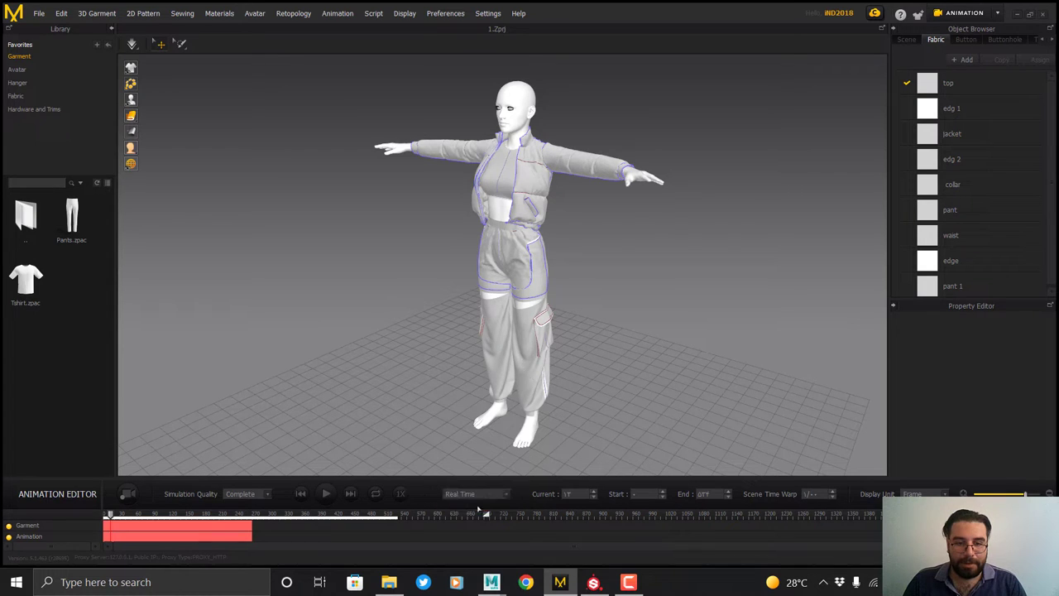
{"action": "left_click", "coordinate": [326, 494]}
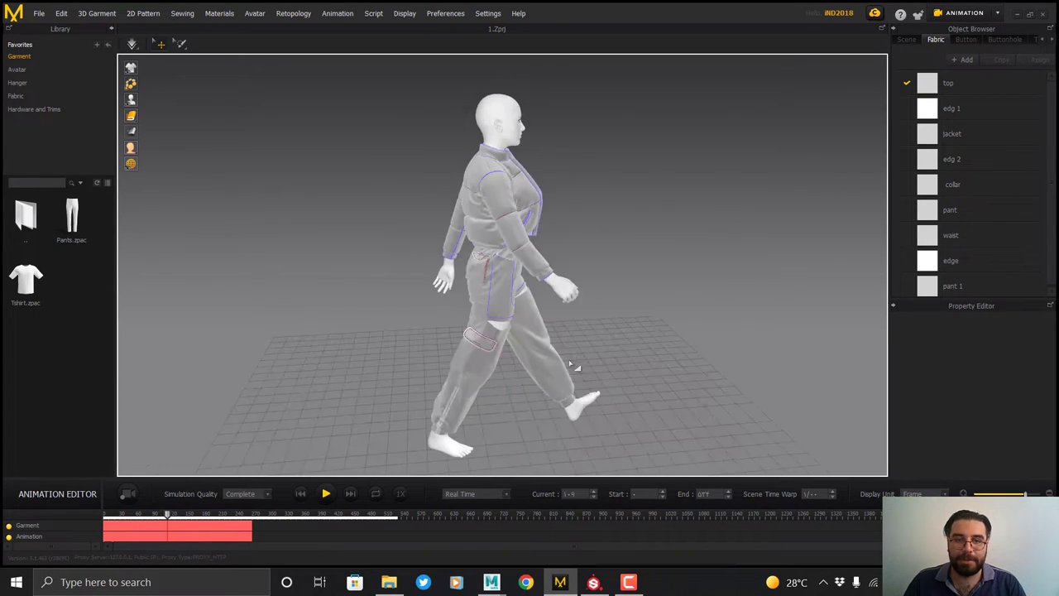
{"action": "right_click_drag", "start_coordinate": [500, 364], "coordinate": [452, 366]}
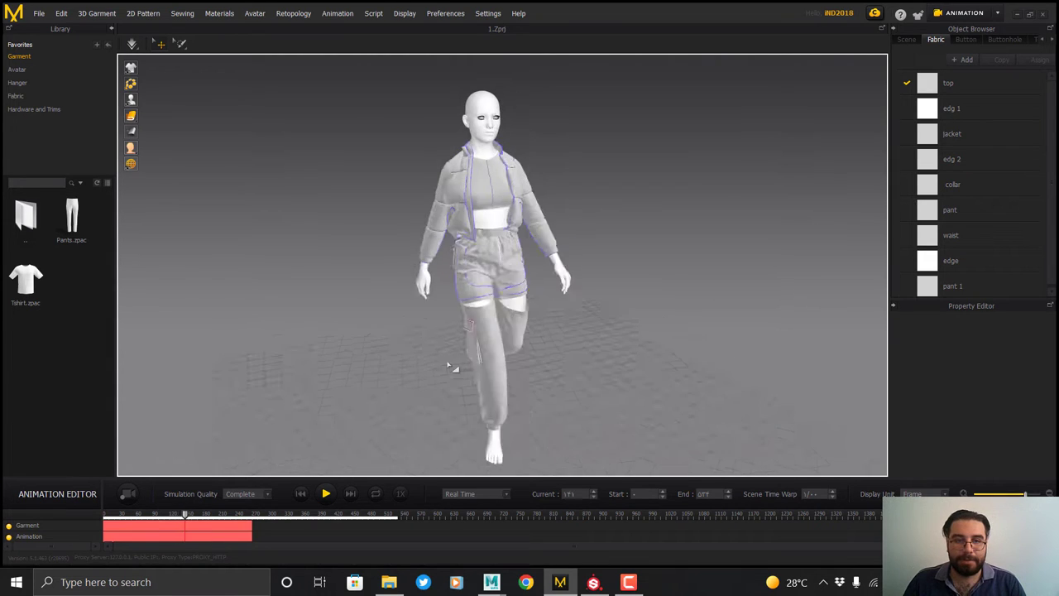
{"action": "left_click", "coordinate": [326, 494]}
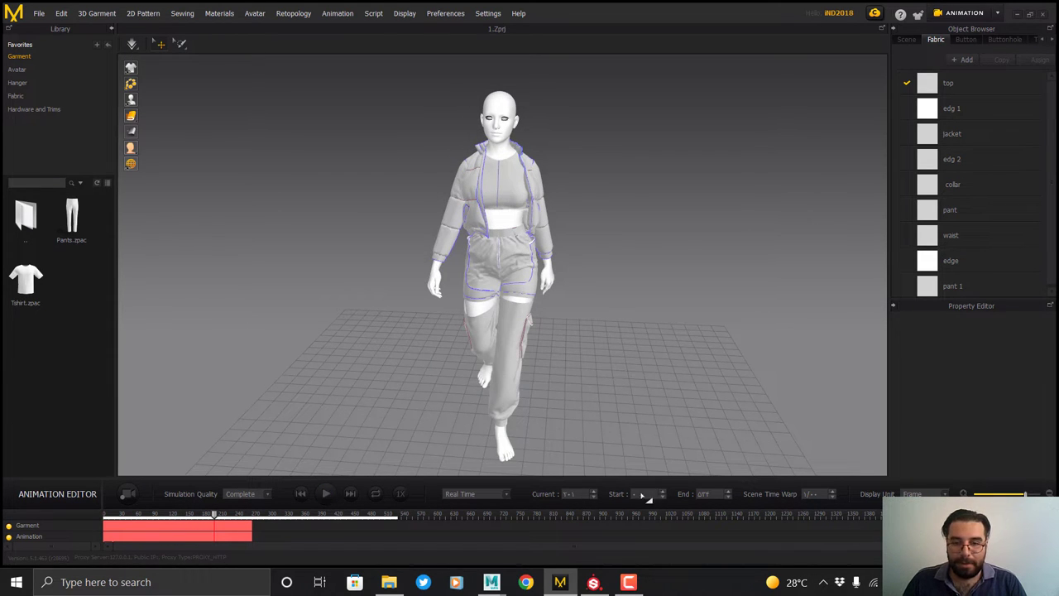
Set the animation's end frame to 270 and return the playhead to the start of the timeline.
{"action": "left_click", "coordinate": [711, 495]}
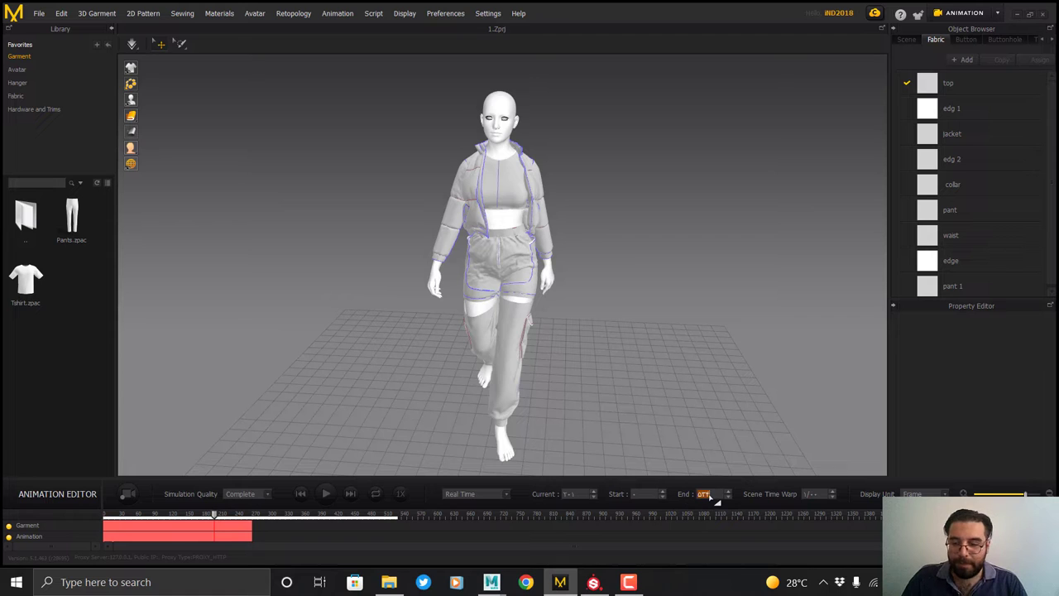
{"action": "type", "text": "270"}
{"action": "key", "text": "Return"}
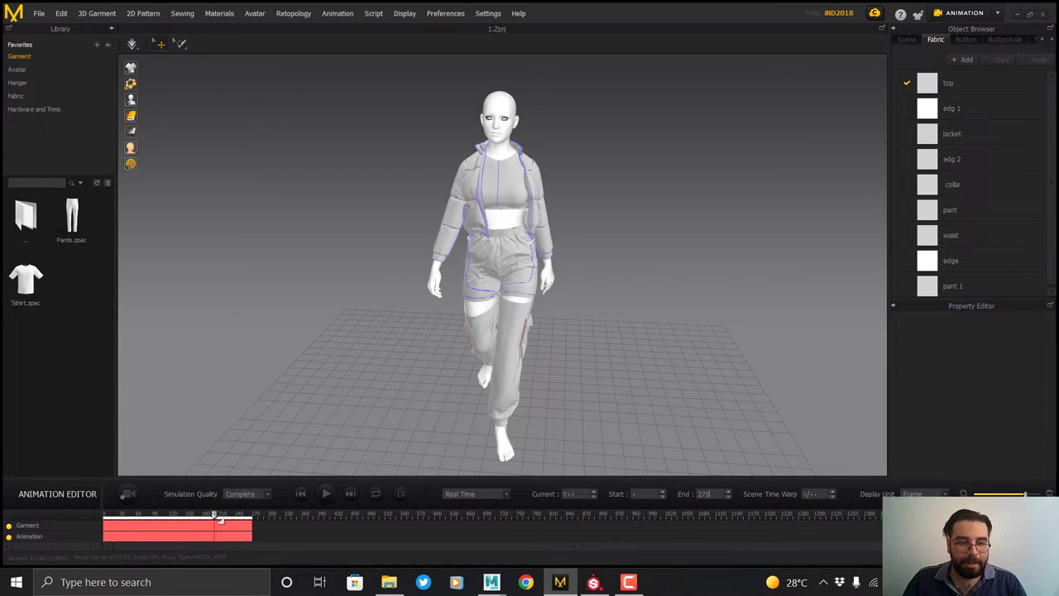
{"action": "left_click", "coordinate": [114, 515]}
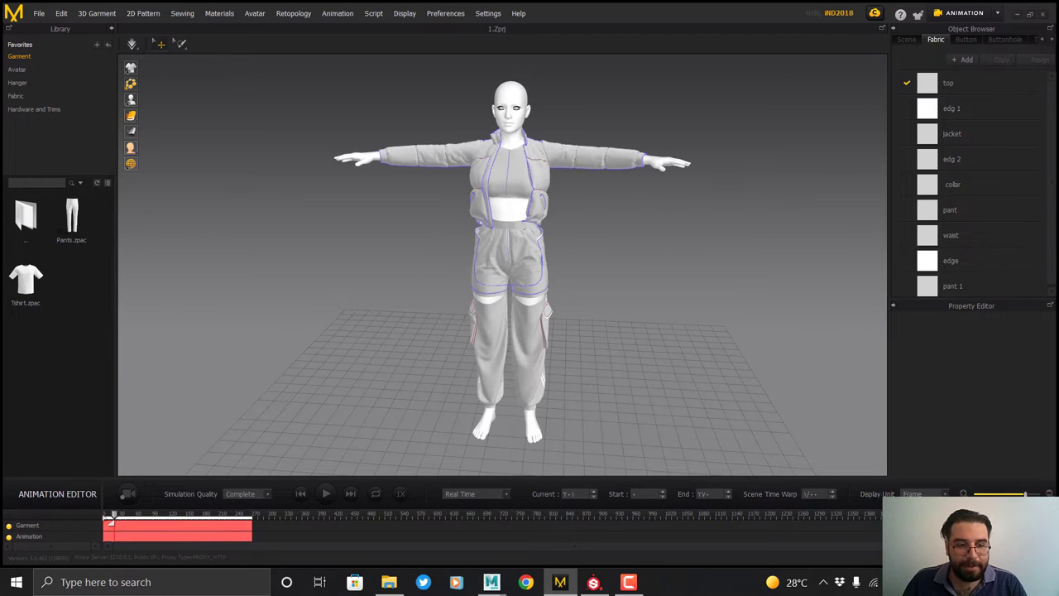
Return to the Simulation workspace and bring all of the outfit's pattern pieces into view.
{"action": "left_click", "coordinate": [968, 15]}
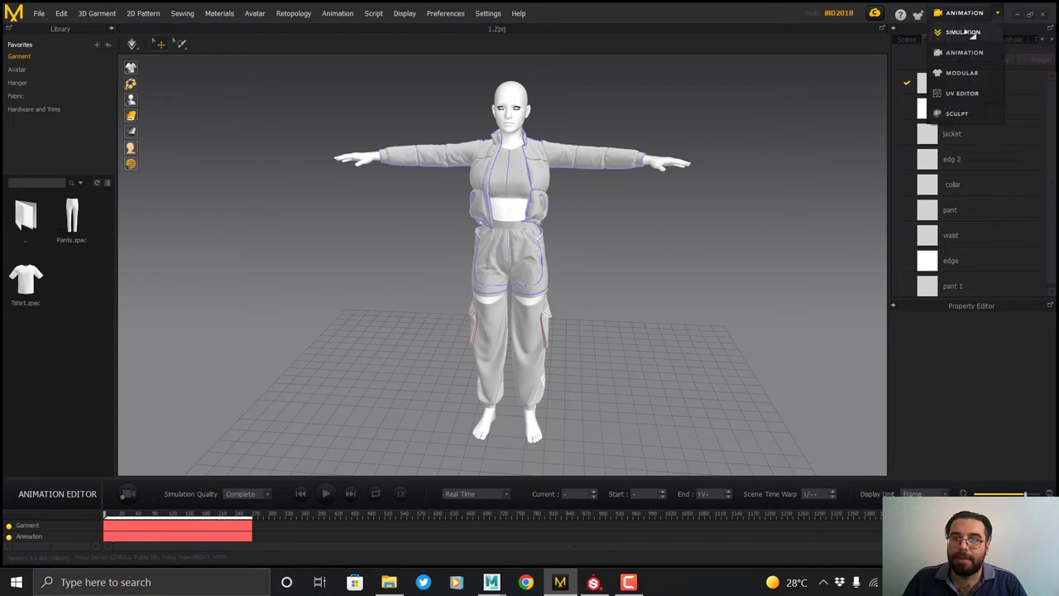
{"action": "left_click", "coordinate": [963, 33]}
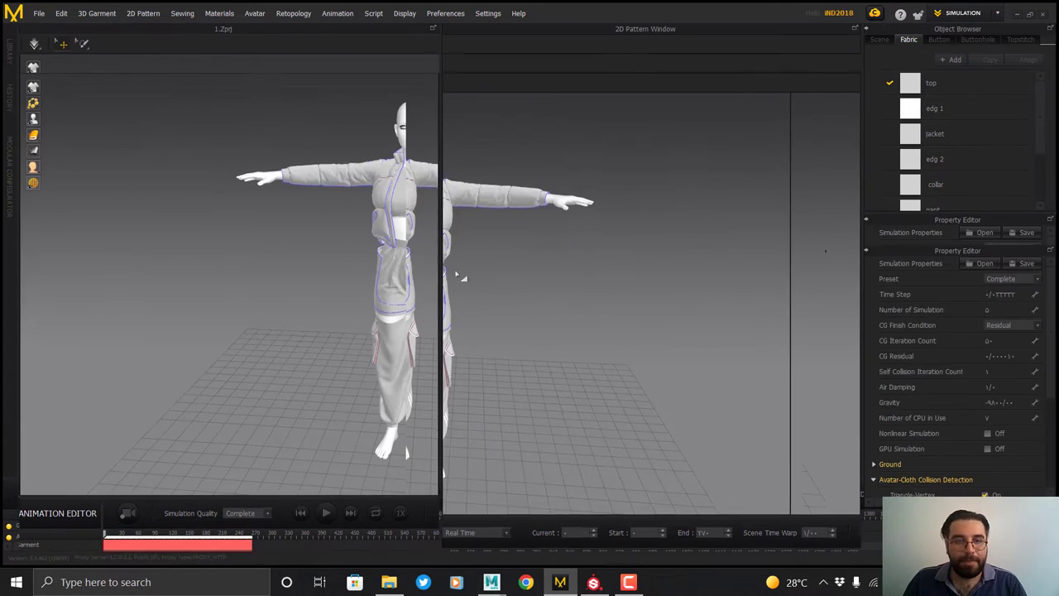
{"action": "scroll", "coordinate": [686, 253], "scroll_direction": "down", "scroll_amount": 5}
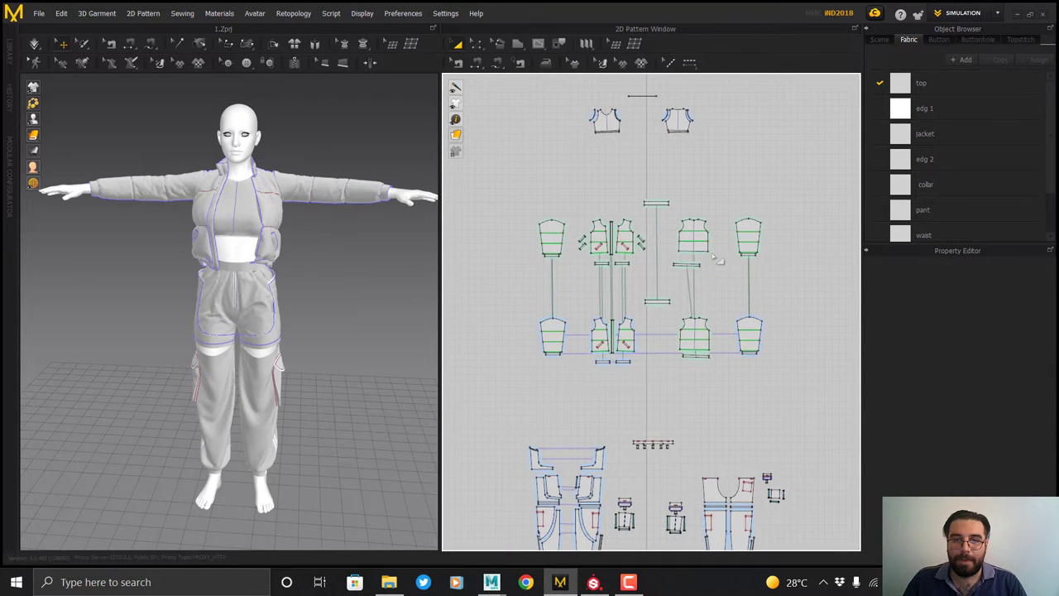
{"action": "middle_click_drag", "start_coordinate": [685, 246], "coordinate": [684, 236]}
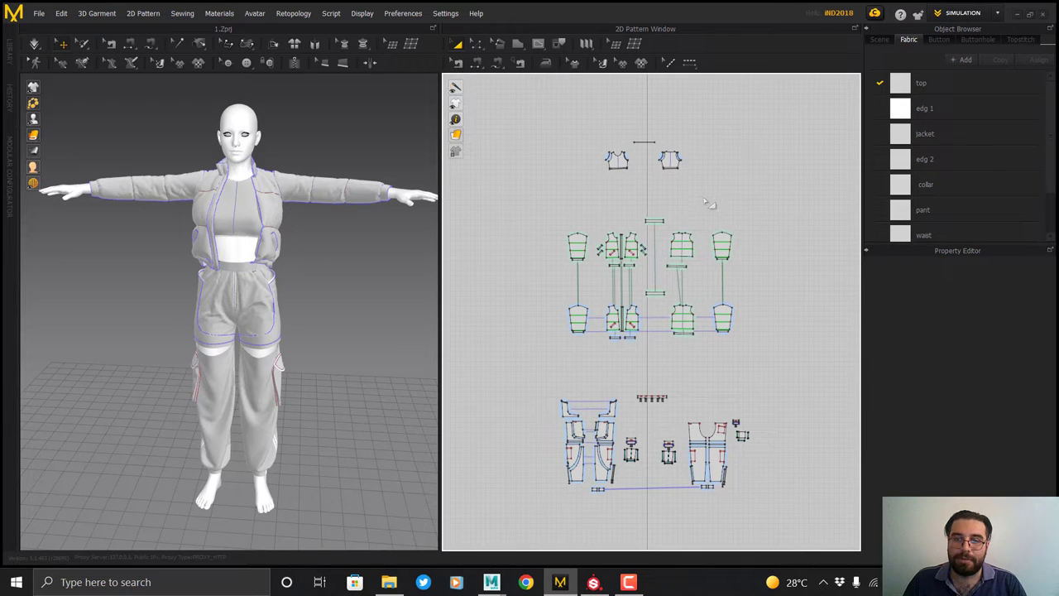
{"action": "middle_click_drag", "start_coordinate": [718, 166], "coordinate": [719, 182]}
Open the UV Editor workspace and examine how the pattern pieces are laid out across the UV tiles.
{"action": "left_click", "coordinate": [960, 14]}
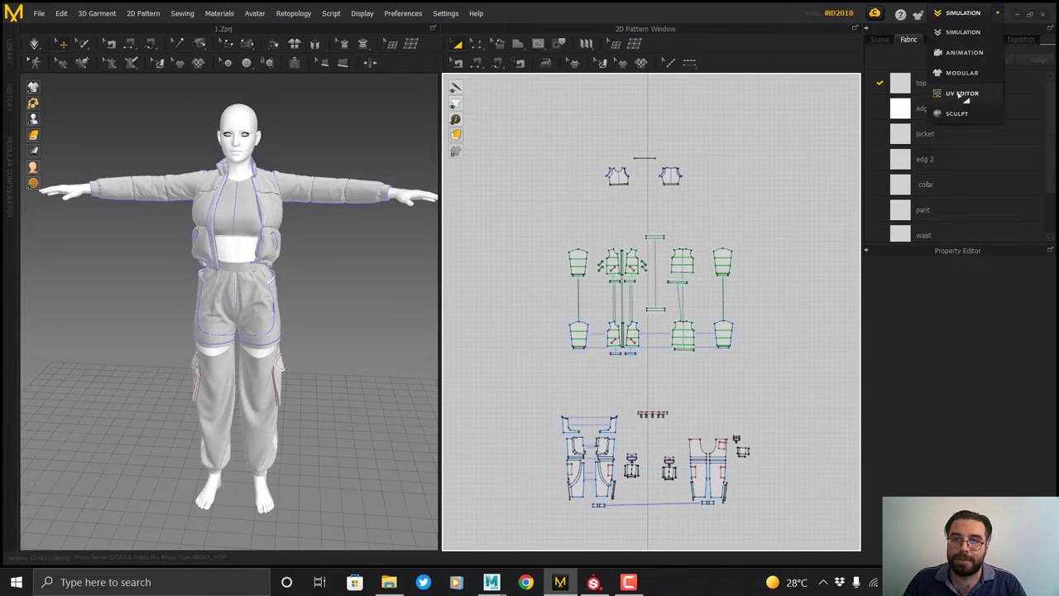
{"action": "left_click", "coordinate": [962, 95]}
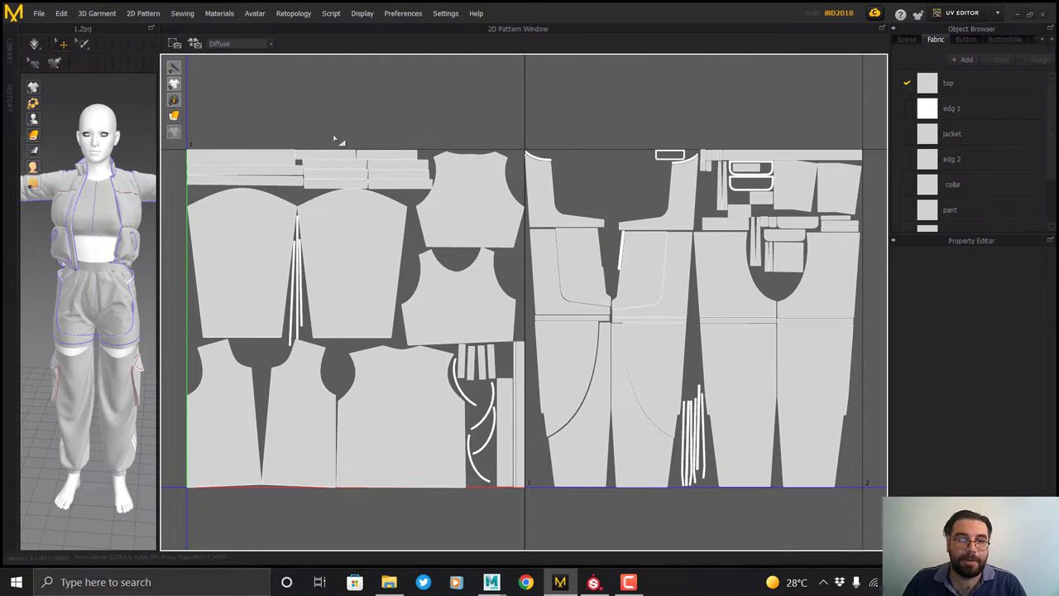
{"action": "scroll", "coordinate": [339, 145], "scroll_direction": "down", "scroll_amount": 2}
{"action": "scroll", "coordinate": [347, 153], "scroll_direction": "down", "scroll_amount": 3}
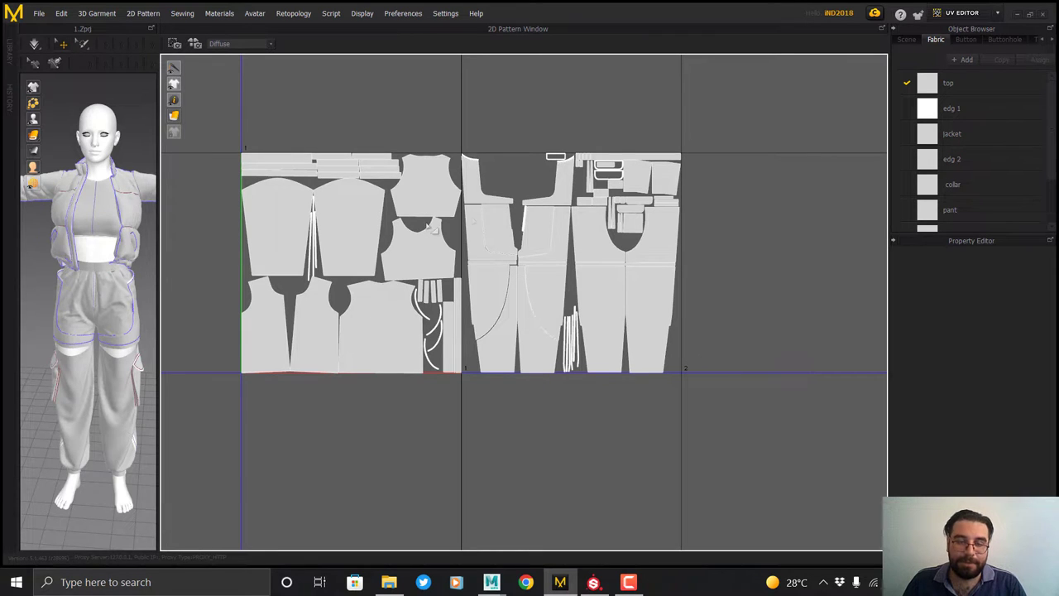
{"action": "middle_click_drag", "start_coordinate": [614, 290], "coordinate": [630, 303]}
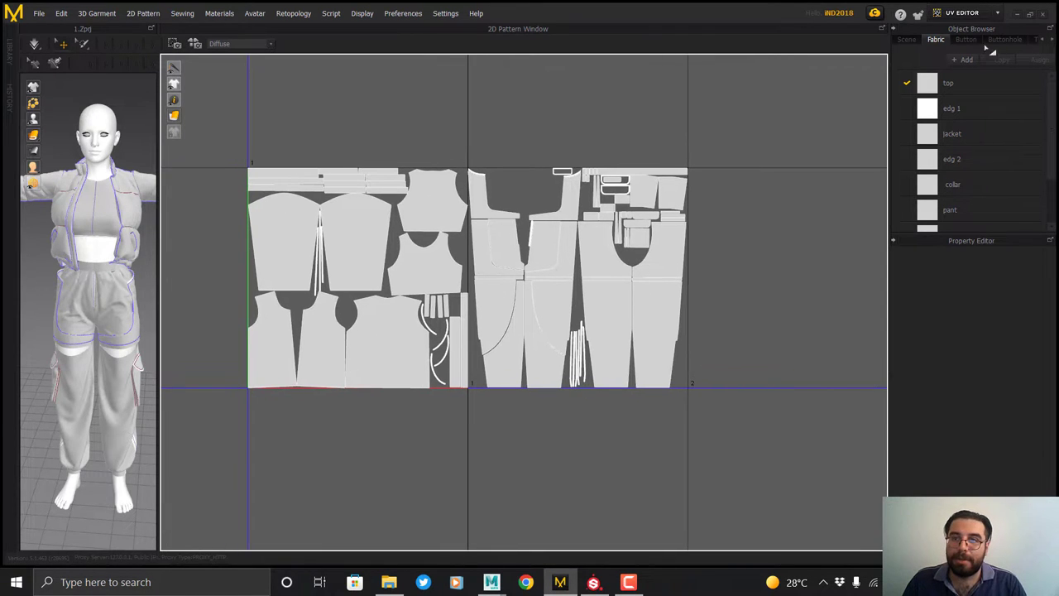
Go back to the Simulation workspace and select every pattern piece of the outfit.
{"action": "left_click", "coordinate": [981, 16]}
{"action": "left_click", "coordinate": [970, 33]}
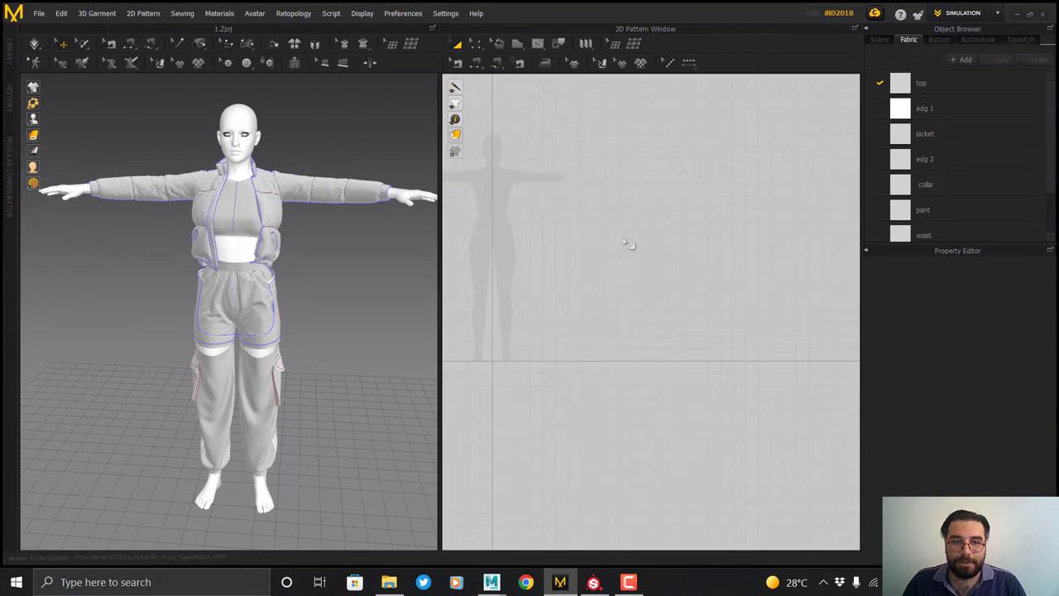
{"action": "middle_click_drag", "start_coordinate": [629, 244], "coordinate": [685, 340]}
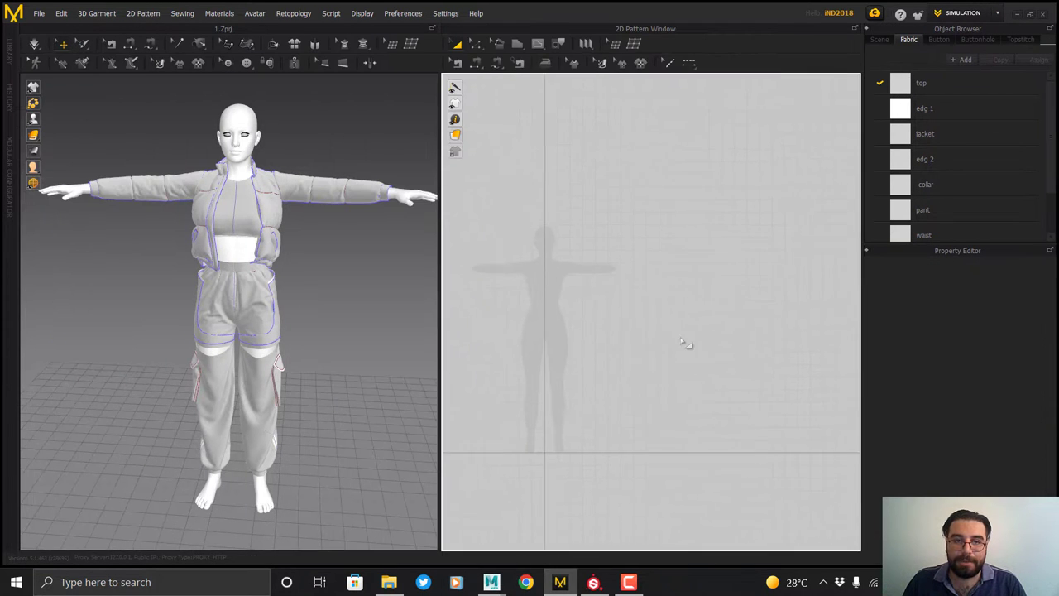
{"action": "scroll", "coordinate": [688, 331], "scroll_direction": "down", "scroll_amount": 2}
{"action": "scroll", "coordinate": [691, 312], "scroll_direction": "down", "scroll_amount": 3}
{"action": "middle_click_drag", "start_coordinate": [695, 194], "coordinate": [695, 402]}
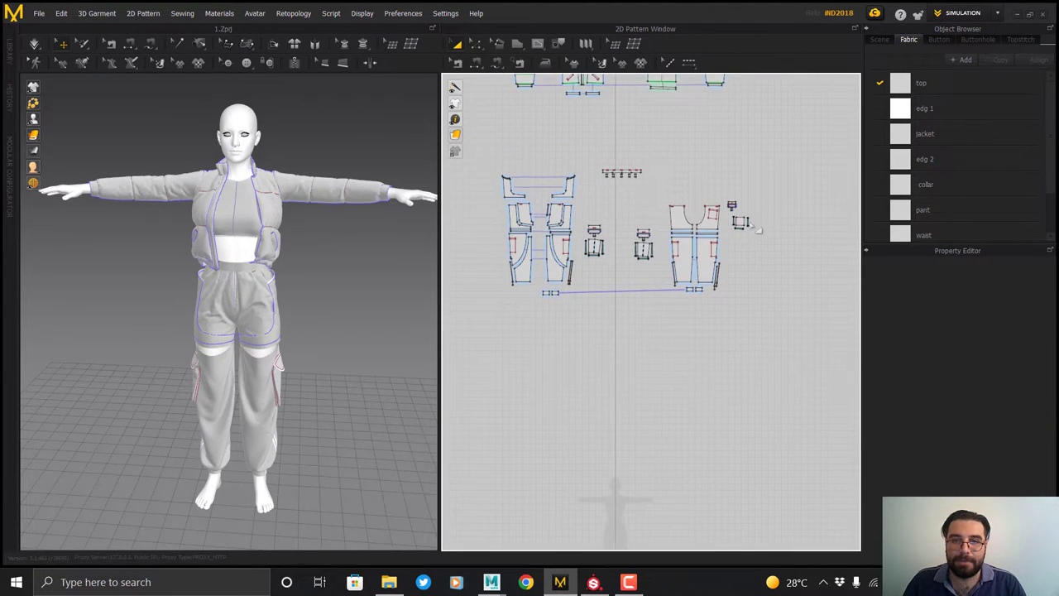
{"action": "middle_click_drag", "start_coordinate": [751, 202], "coordinate": [762, 383]}
{"action": "scroll", "coordinate": [766, 301], "scroll_direction": "down", "scroll_amount": 2}
{"action": "middle_click_drag", "start_coordinate": [775, 251], "coordinate": [759, 288]}
{"action": "key", "text": "ctrl+a"}
Export the selected patterns as 01.obj in the desktop MD folder, as a single thick object with unified UV coordinates in cm scale.
{"action": "left_click", "coordinate": [39, 13]}
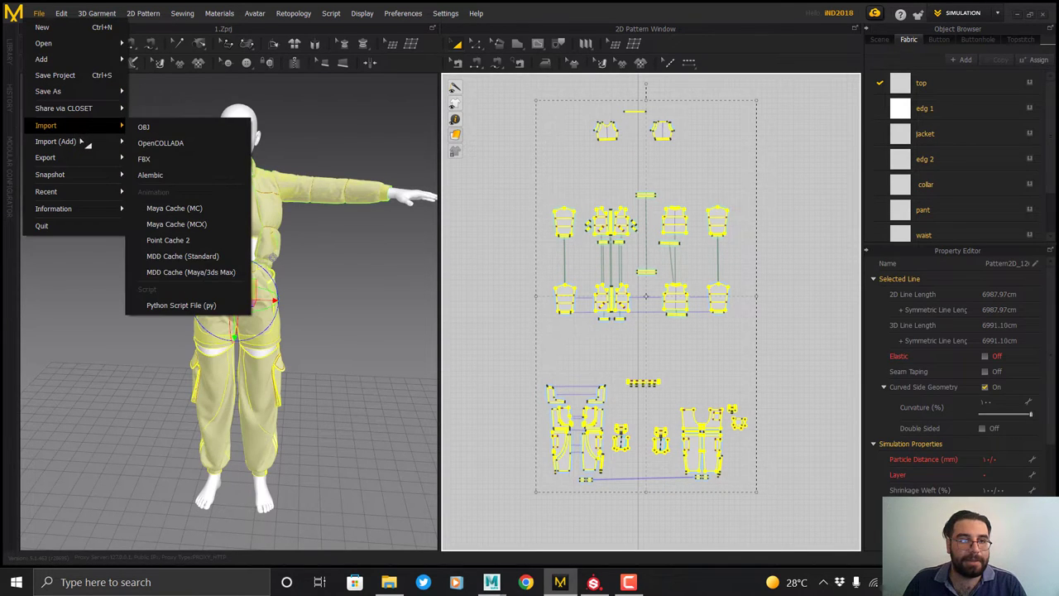
{"action": "mouse_move", "coordinate": [83, 110]}
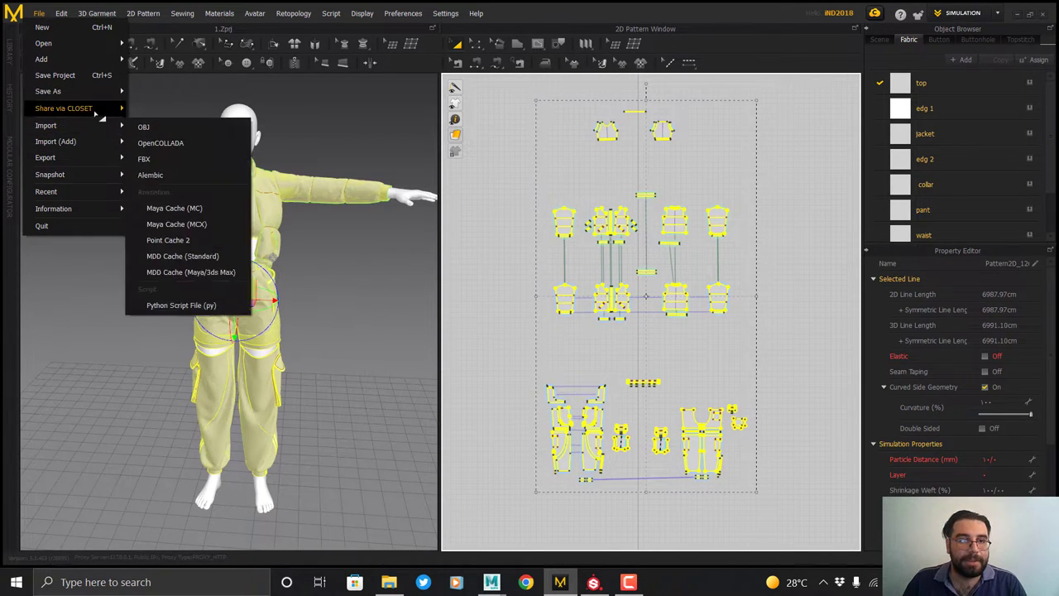
{"action": "mouse_move", "coordinate": [100, 158]}
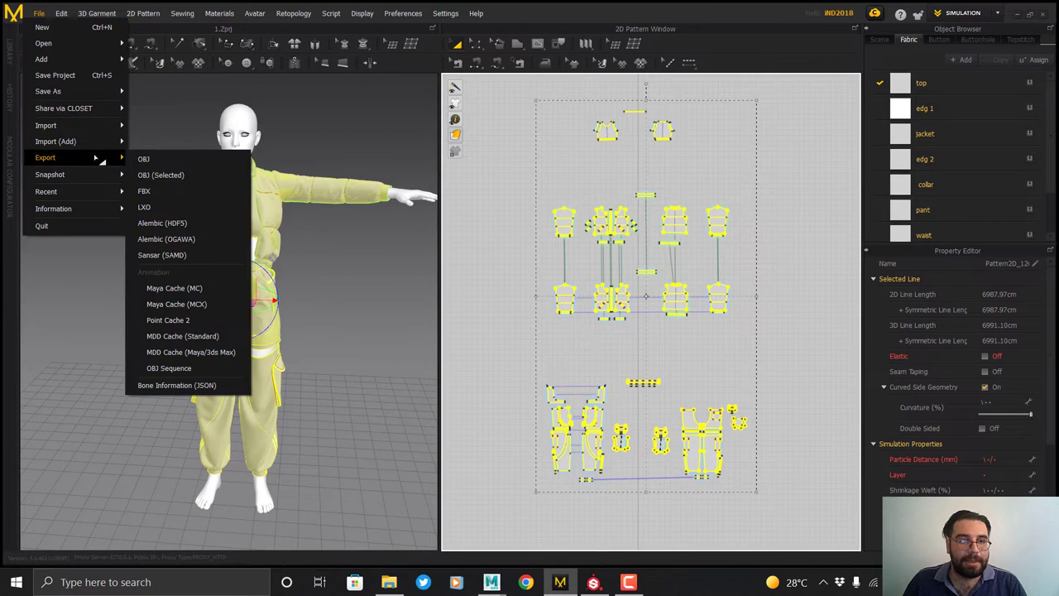
{"action": "left_click", "coordinate": [206, 173]}
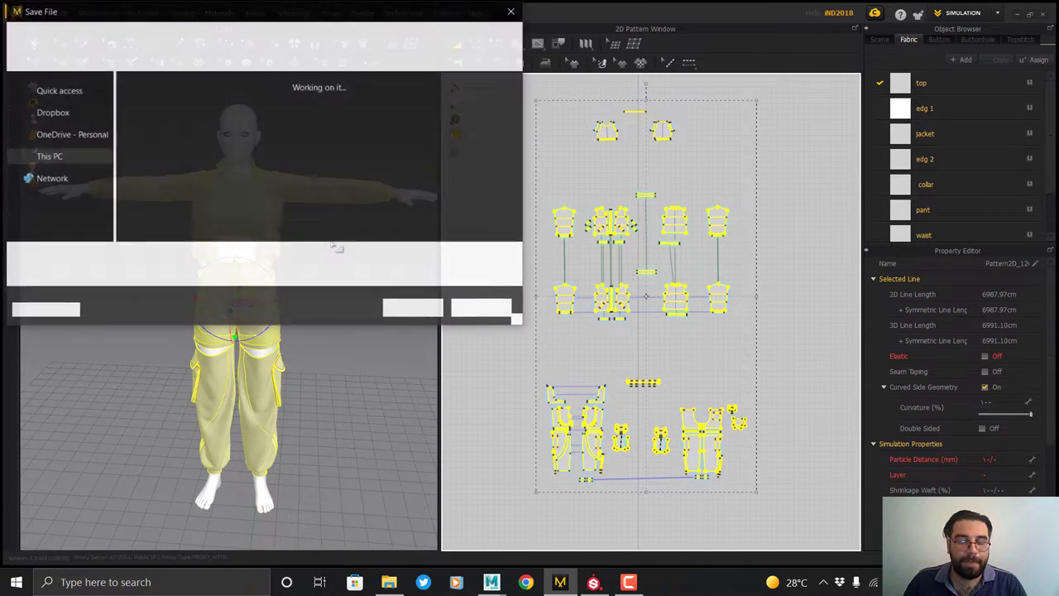
{"action": "double_click", "coordinate": [248, 131]}
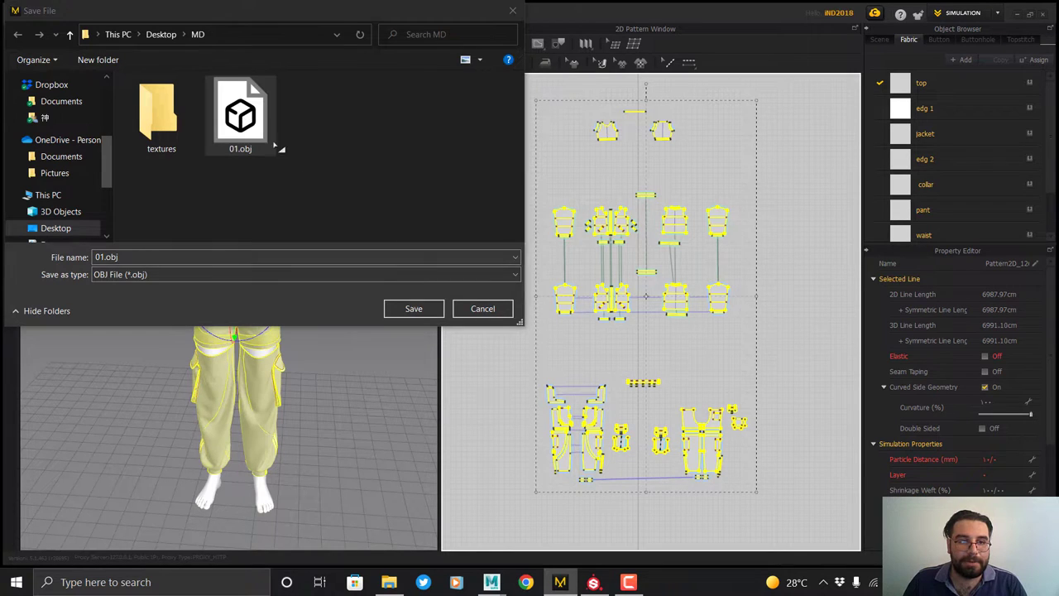
{"action": "left_click", "coordinate": [563, 293]}
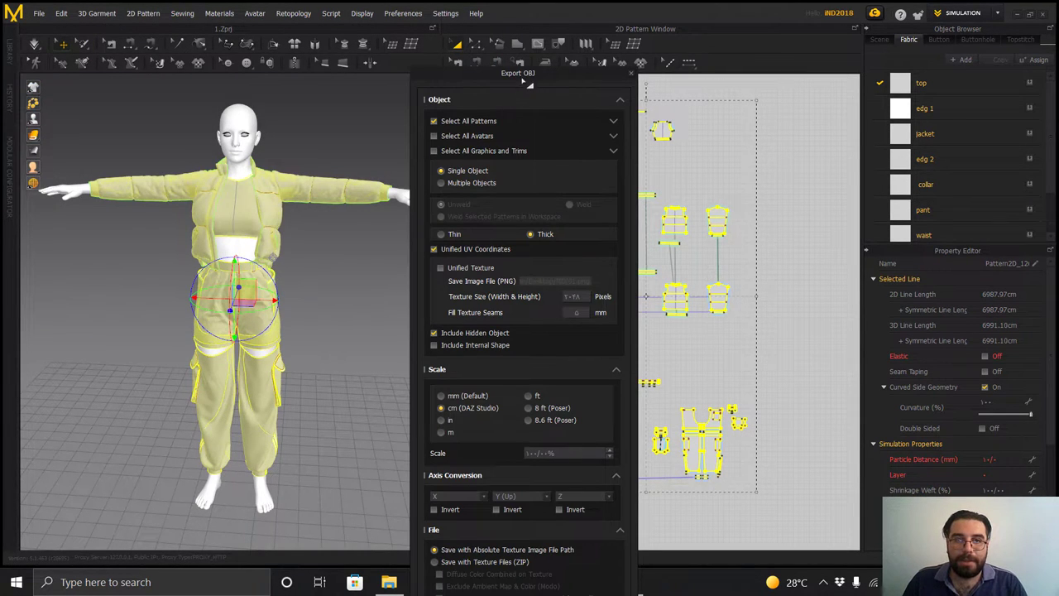
{"action": "left_click_drag", "start_coordinate": [527, 81], "coordinate": [546, 37]}
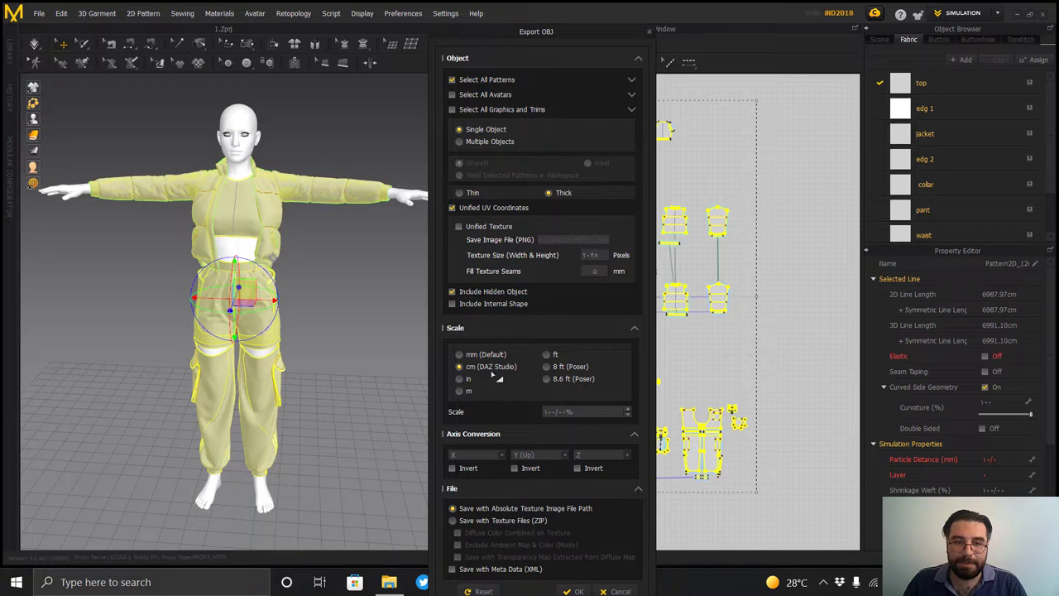
{"action": "left_click_drag", "start_coordinate": [579, 43], "coordinate": [581, 17]}
{"action": "left_click", "coordinate": [585, 573]}
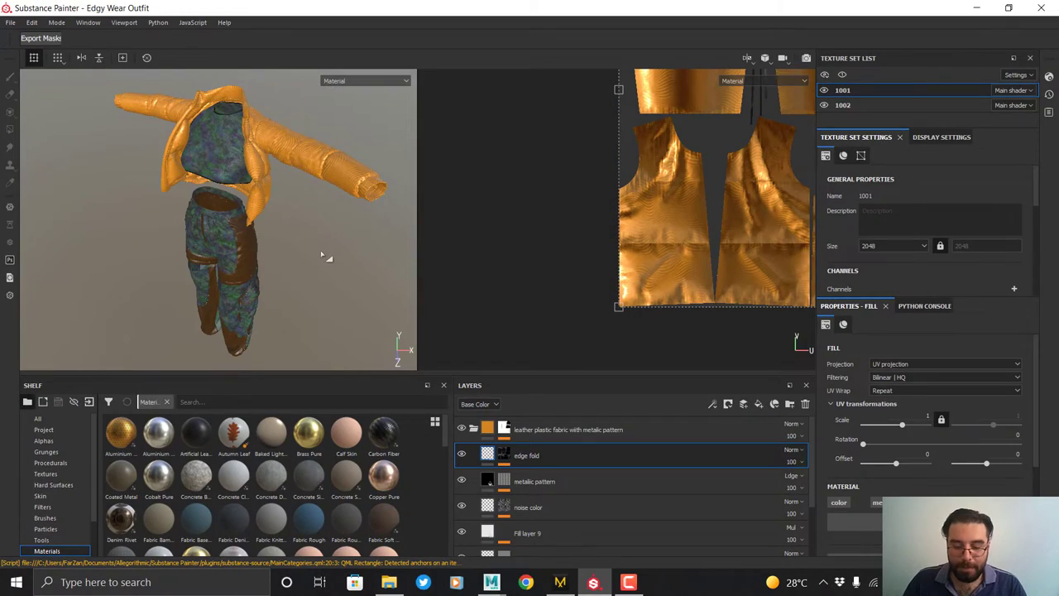
Inspect the textured outfit in Substance Painter from several angles and display texture set 1002.
{"action": "left_click_drag", "start_coordinate": [346, 264], "coordinate": [334, 262], "text": "alt"}
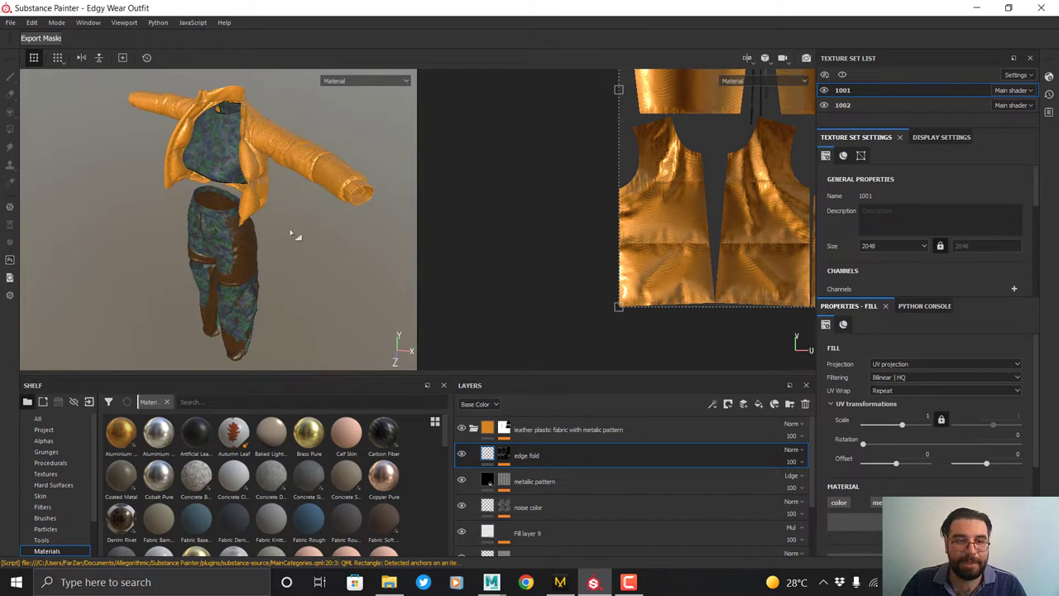
{"action": "left_click_drag", "start_coordinate": [291, 234], "coordinate": [354, 221], "text": "alt"}
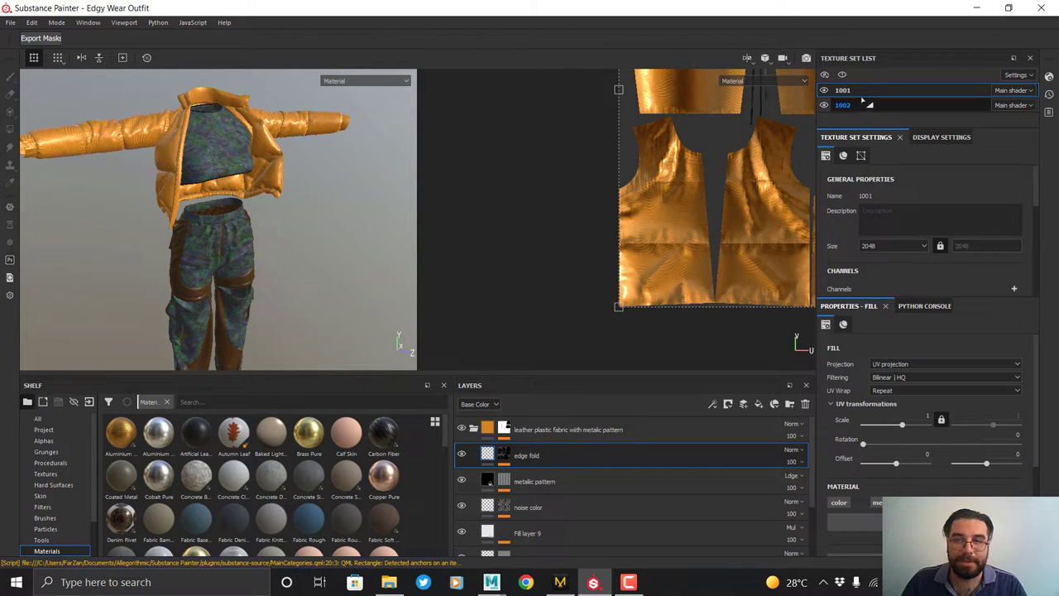
{"action": "left_click", "coordinate": [863, 102]}
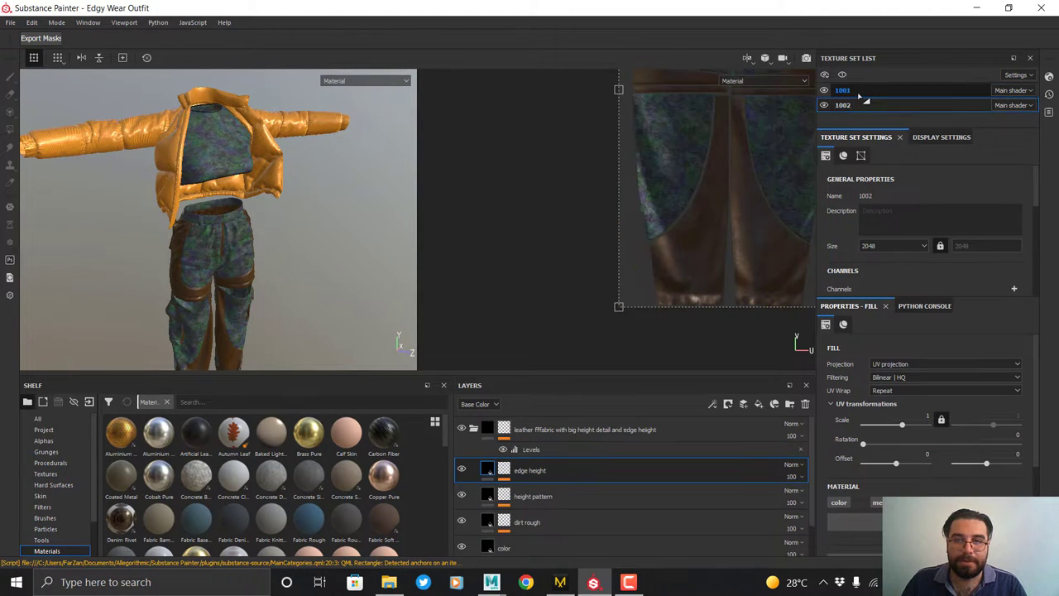
{"action": "left_click_drag", "start_coordinate": [312, 221], "coordinate": [226, 156], "text": "alt"}
Start a texture export and set its output directory to the textures folder inside the desktop MD folder.
{"action": "left_click", "coordinate": [10, 22]}
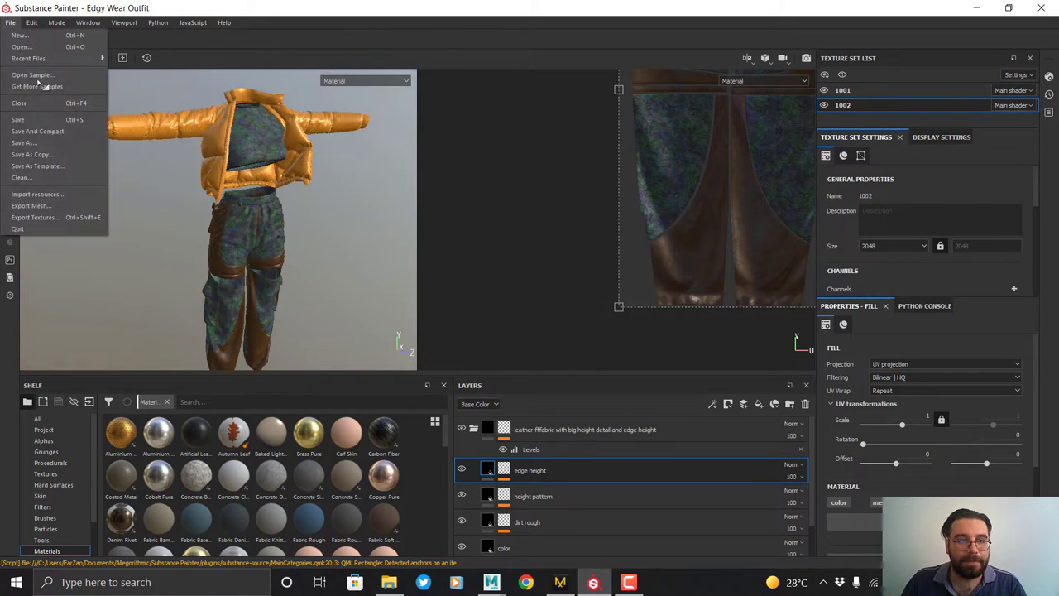
{"action": "left_click", "coordinate": [63, 218]}
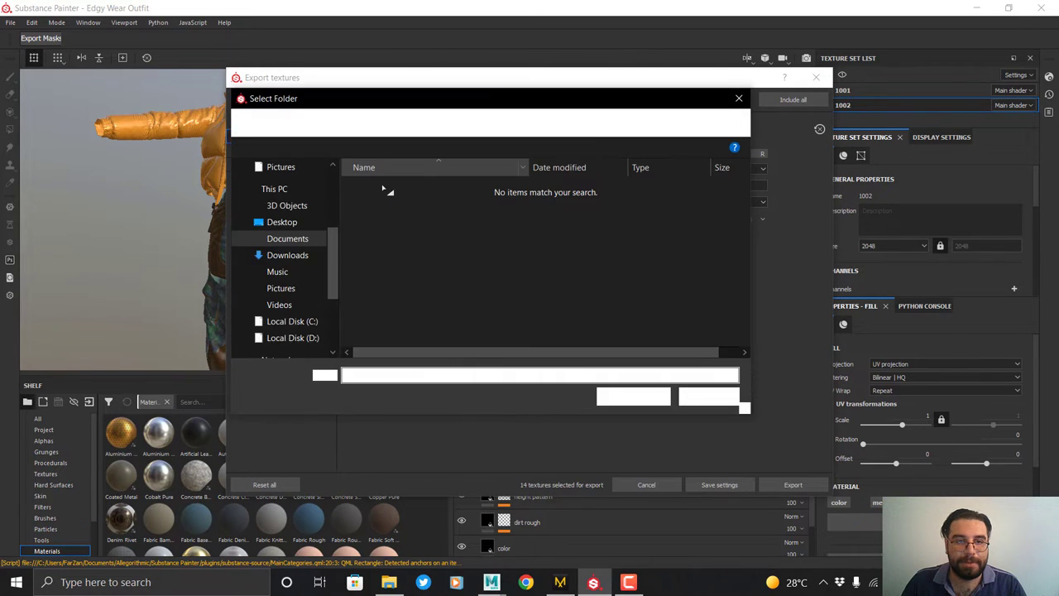
{"action": "scroll", "coordinate": [281, 220], "scroll_direction": "up", "scroll_amount": 3}
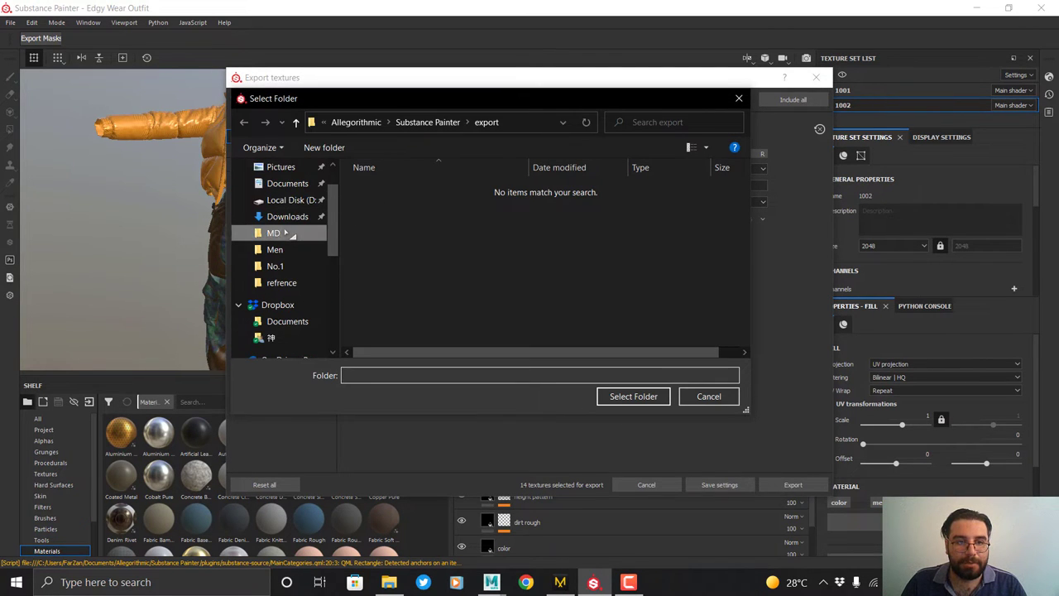
{"action": "double_click", "coordinate": [385, 198]}
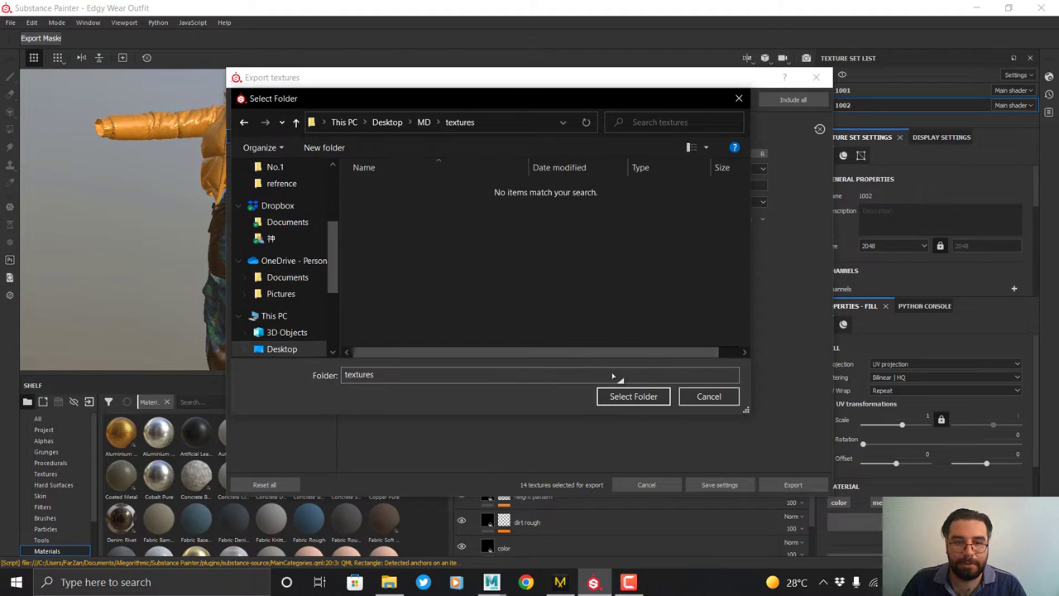
{"action": "left_click", "coordinate": [633, 397]}
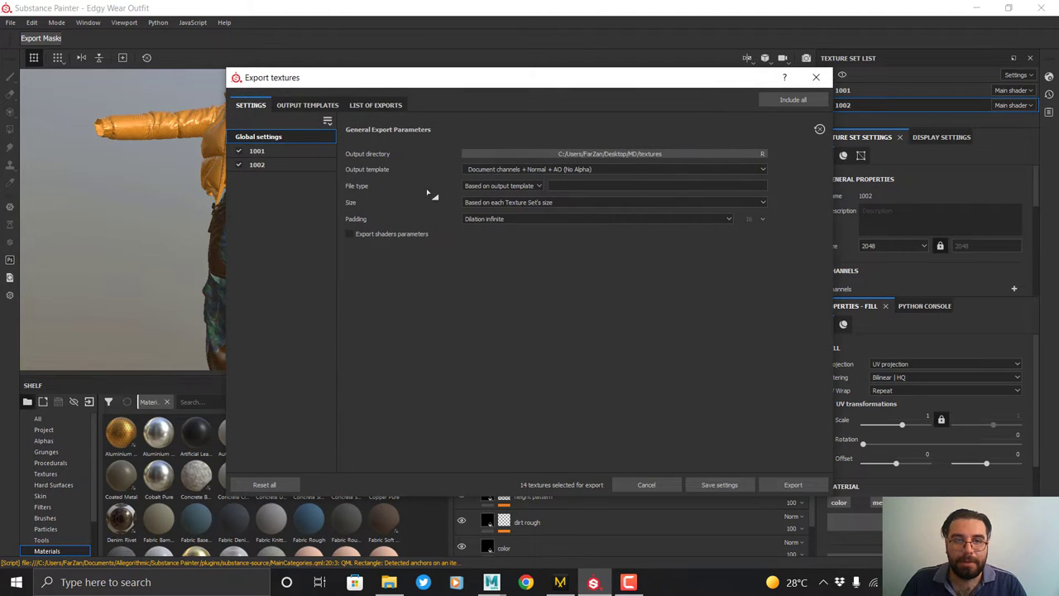
Export texture sets 1001 and 1002 with the Arnold (AiStandard) template as exr at size 4096, and save the export settings.
{"action": "left_click", "coordinate": [514, 172]}
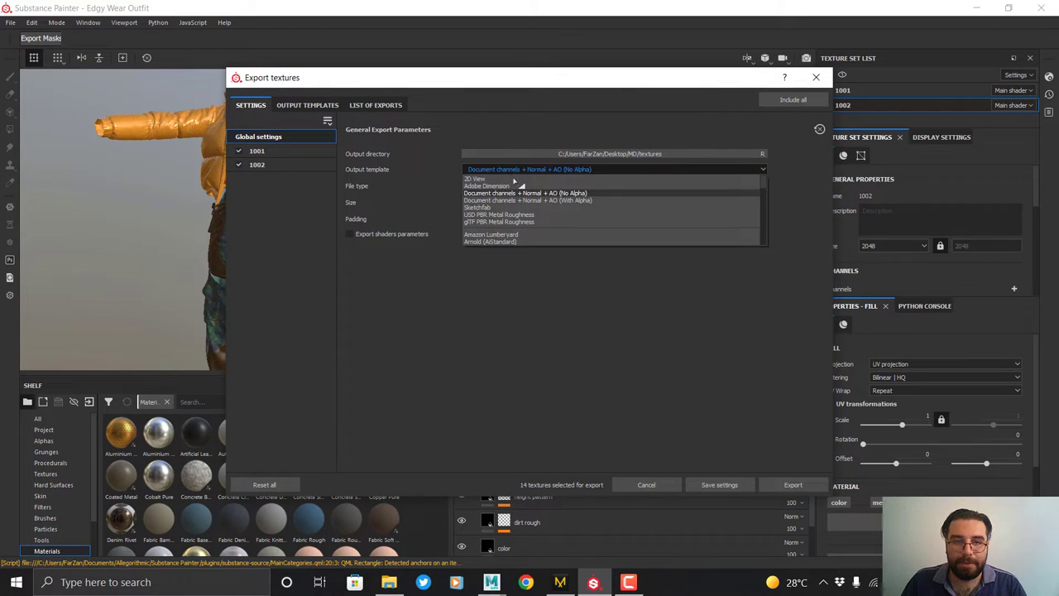
{"action": "left_click", "coordinate": [496, 241]}
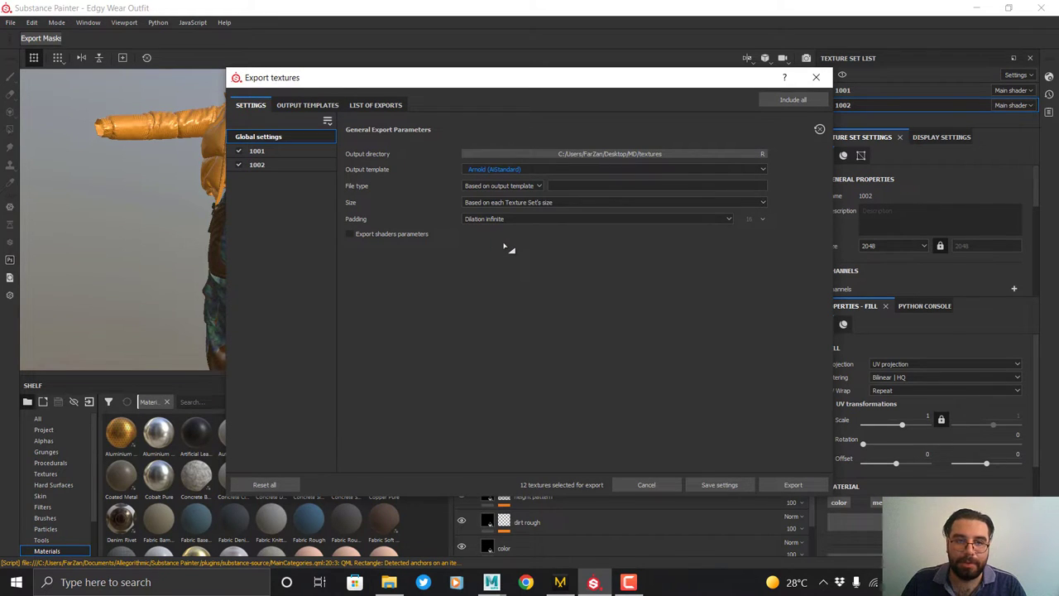
{"action": "left_click", "coordinate": [502, 186]}
{"action": "scroll", "coordinate": [506, 232], "scroll_direction": "down", "scroll_amount": 2}
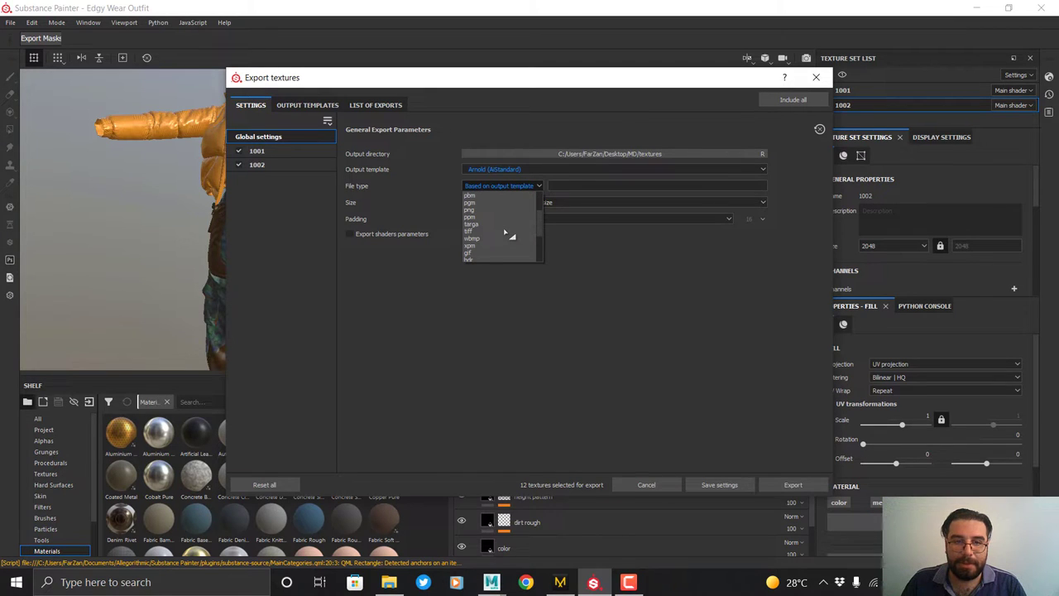
{"action": "scroll", "coordinate": [507, 233], "scroll_direction": "down", "scroll_amount": 4}
{"action": "left_click", "coordinate": [482, 224]}
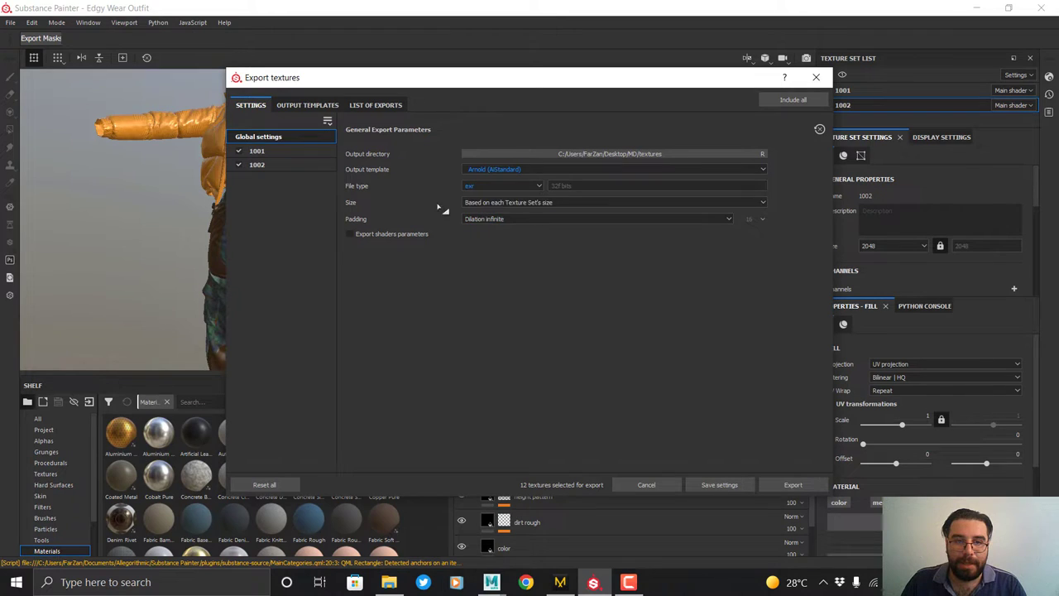
{"action": "left_click", "coordinate": [501, 204]}
{"action": "left_click", "coordinate": [478, 267]}
{"action": "left_click", "coordinate": [792, 486]}
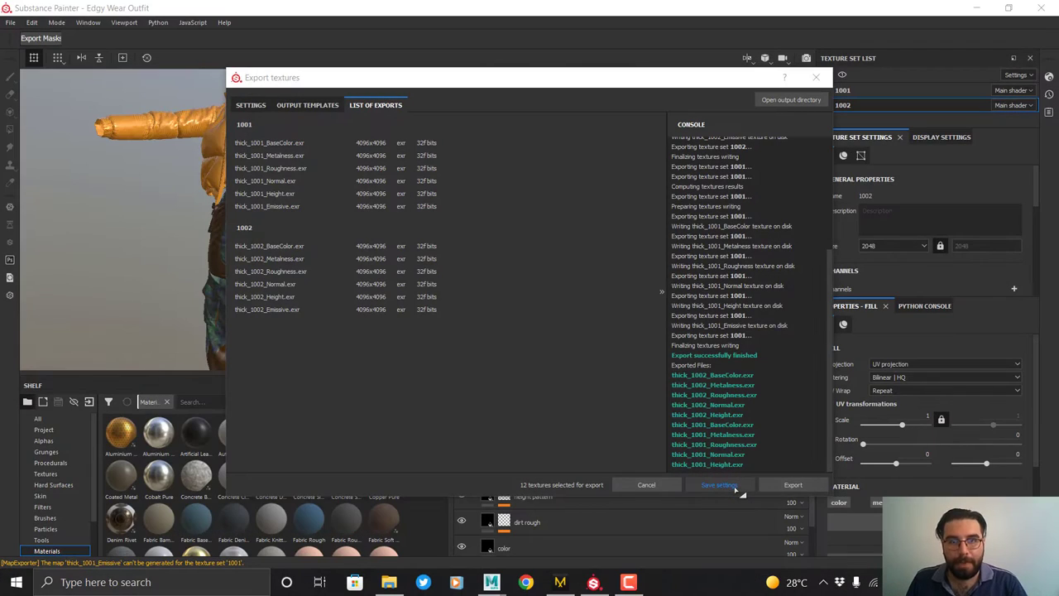
{"action": "left_click", "coordinate": [725, 484]}
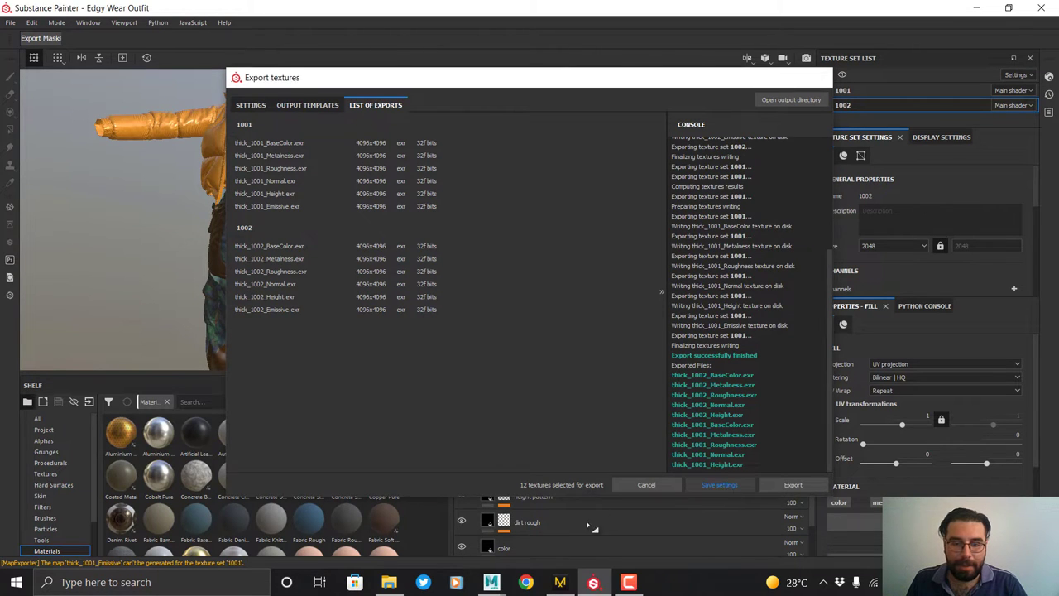
Switch to Marvelous Designer and deselect all pattern pieces of the outfit.
{"action": "left_click", "coordinate": [561, 581]}
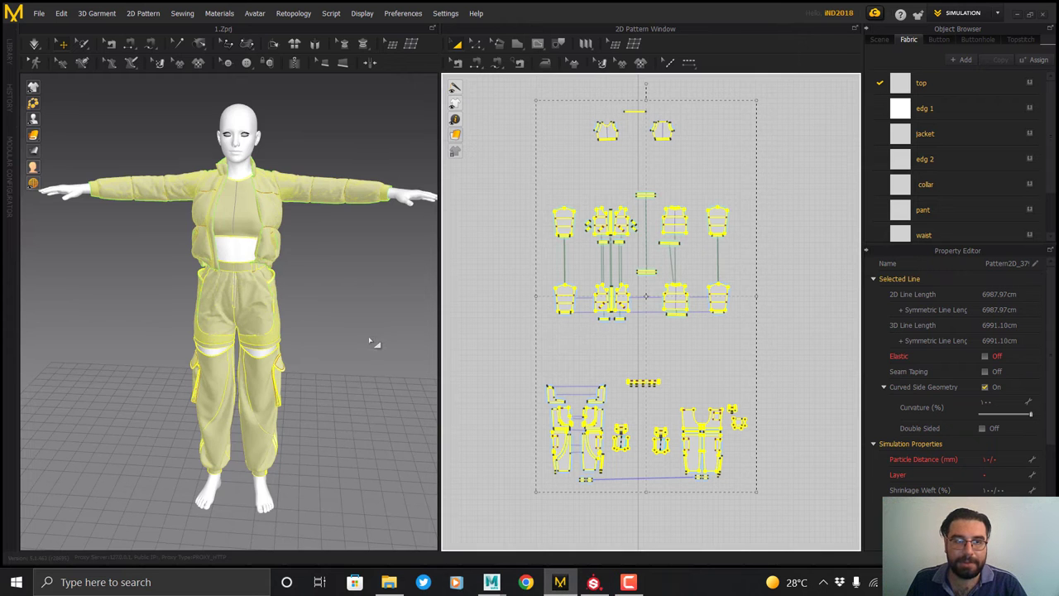
{"action": "right_click_drag", "start_coordinate": [337, 343], "coordinate": [335, 306]}
{"action": "scroll", "coordinate": [324, 316], "scroll_direction": "down", "scroll_amount": 2}
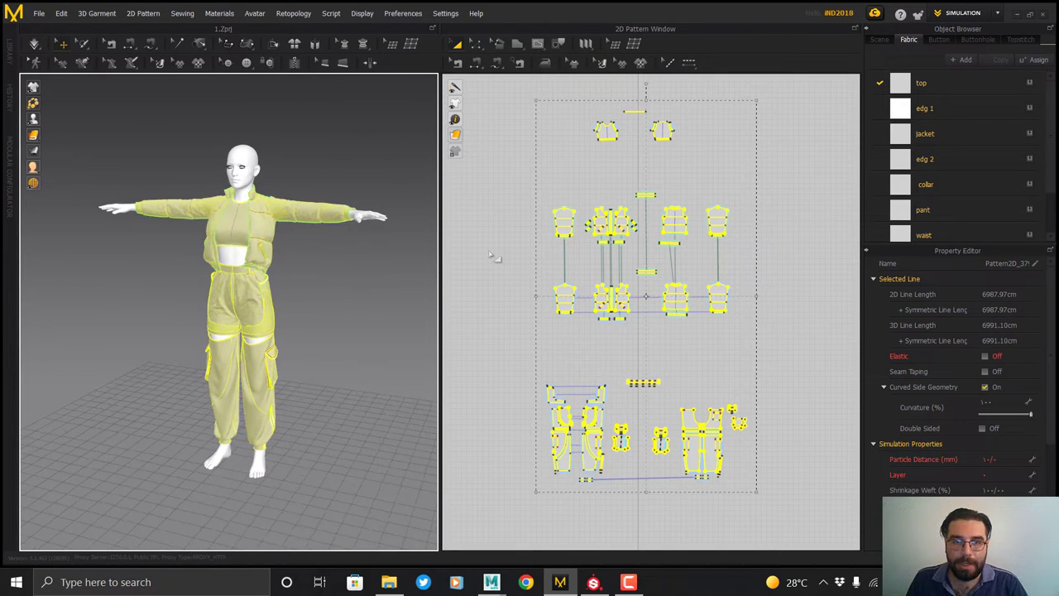
{"action": "left_click", "coordinate": [518, 250]}
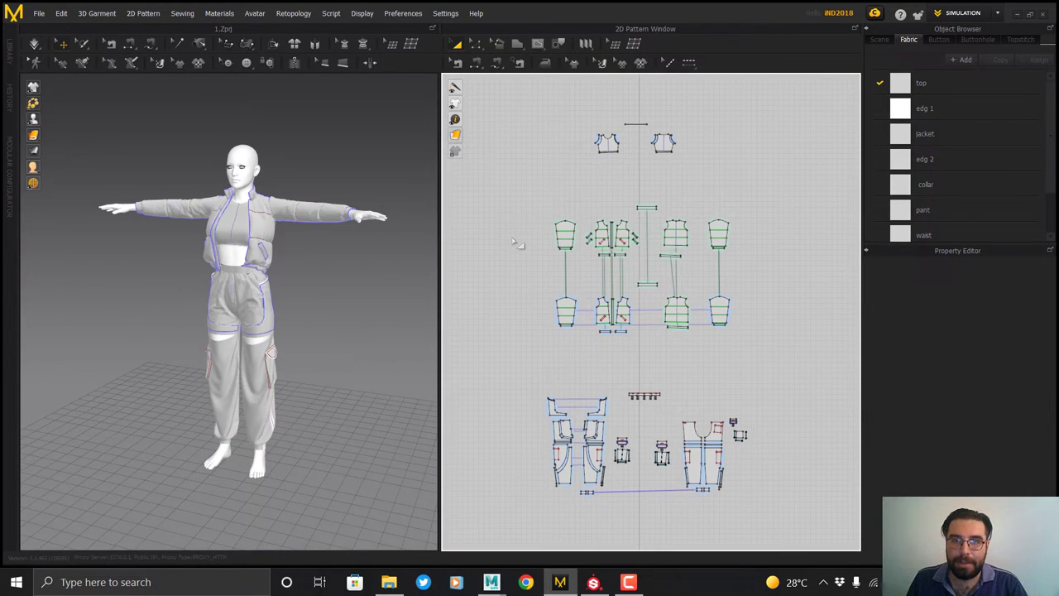
Export the garment as Alembic (OGAWA) file 01.abc, thick with unified UV coordinates, 30 FPS and cm scale.
{"action": "left_click", "coordinate": [39, 14]}
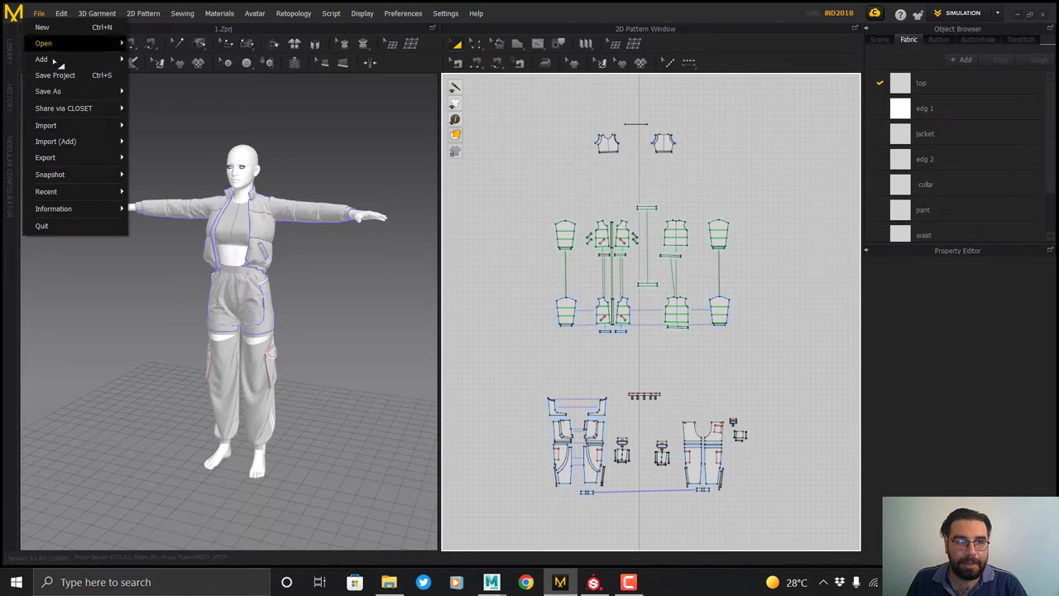
{"action": "mouse_move", "coordinate": [88, 157]}
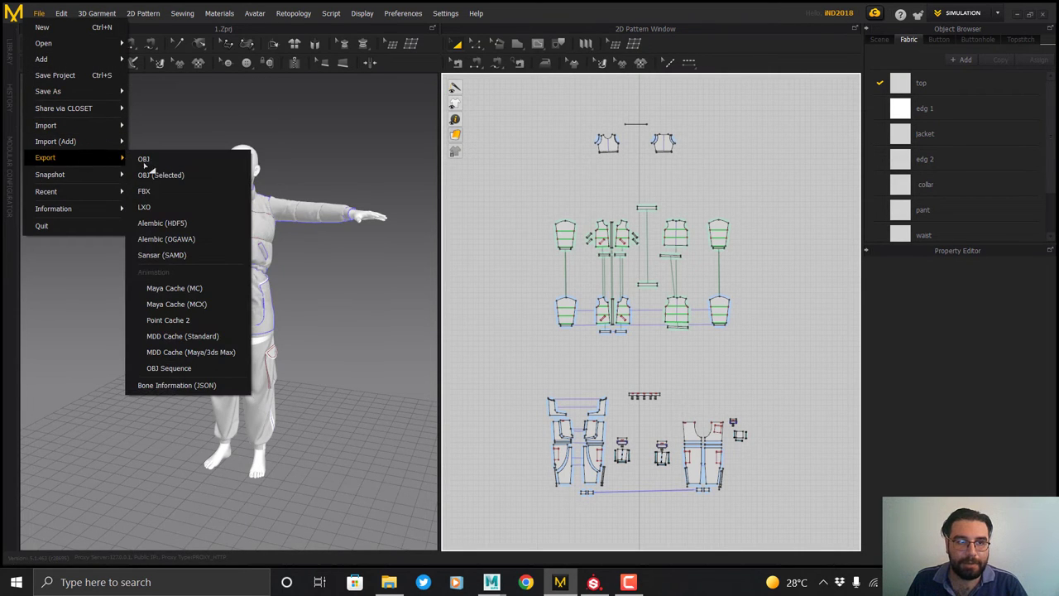
{"action": "left_click", "coordinate": [187, 242]}
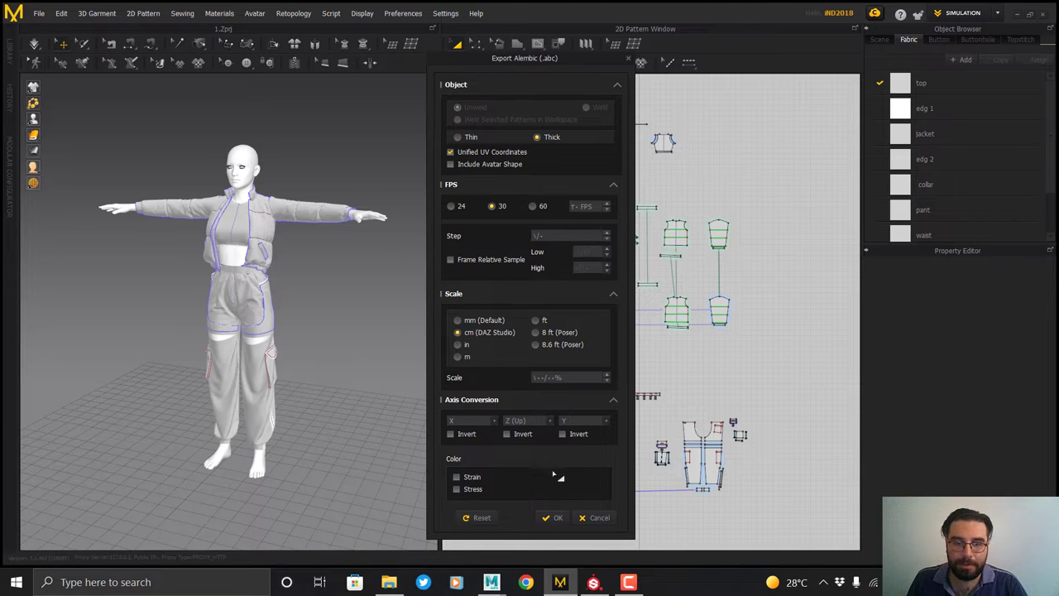
{"action": "left_click", "coordinate": [556, 518]}
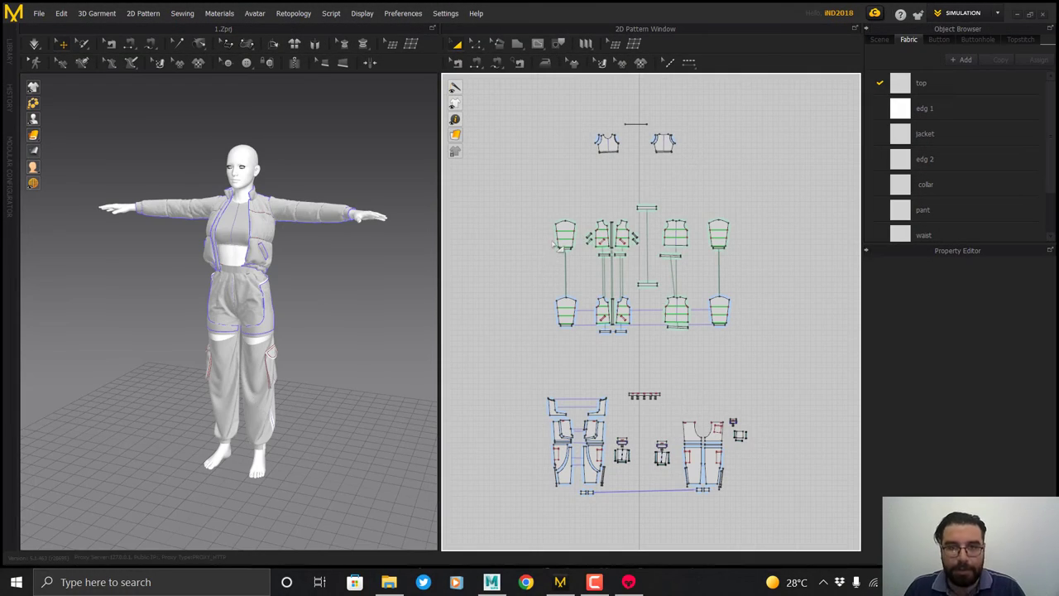
Open the desktop MD folder in File Explorer and select the exported 01.abc file.
{"action": "left_click", "coordinate": [389, 582]}
{"action": "scroll", "coordinate": [362, 193], "scroll_direction": "up", "scroll_amount": 2}
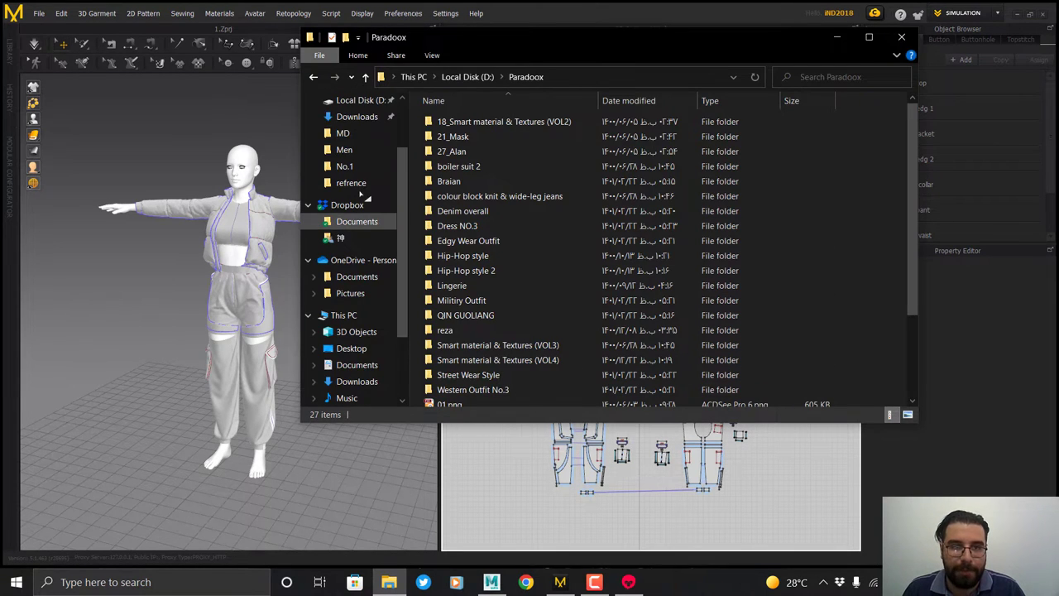
{"action": "left_click", "coordinate": [356, 165]}
{"action": "left_click", "coordinate": [353, 152]}
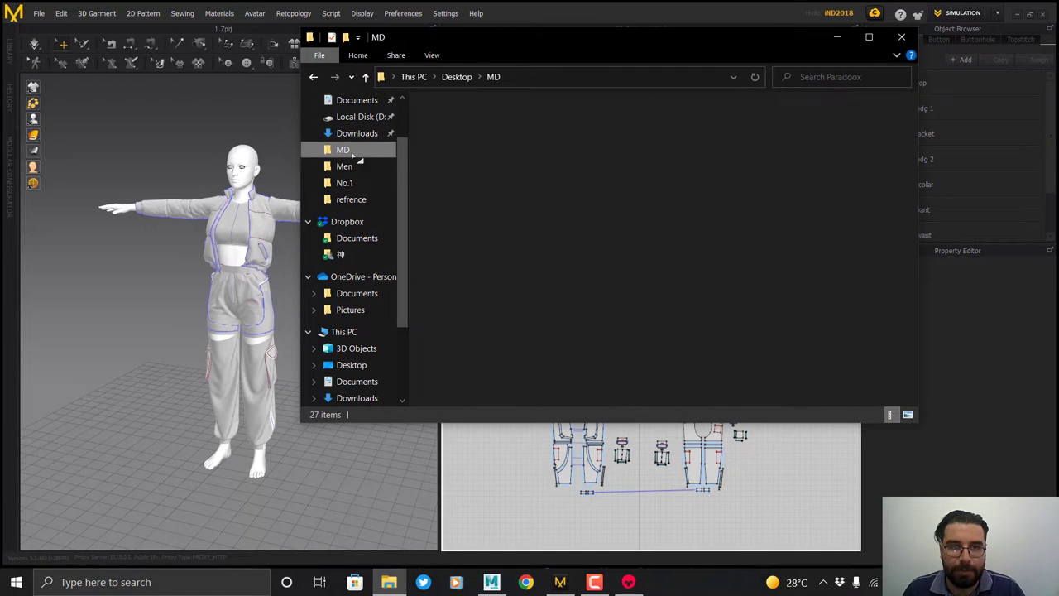
{"action": "left_click", "coordinate": [549, 154]}
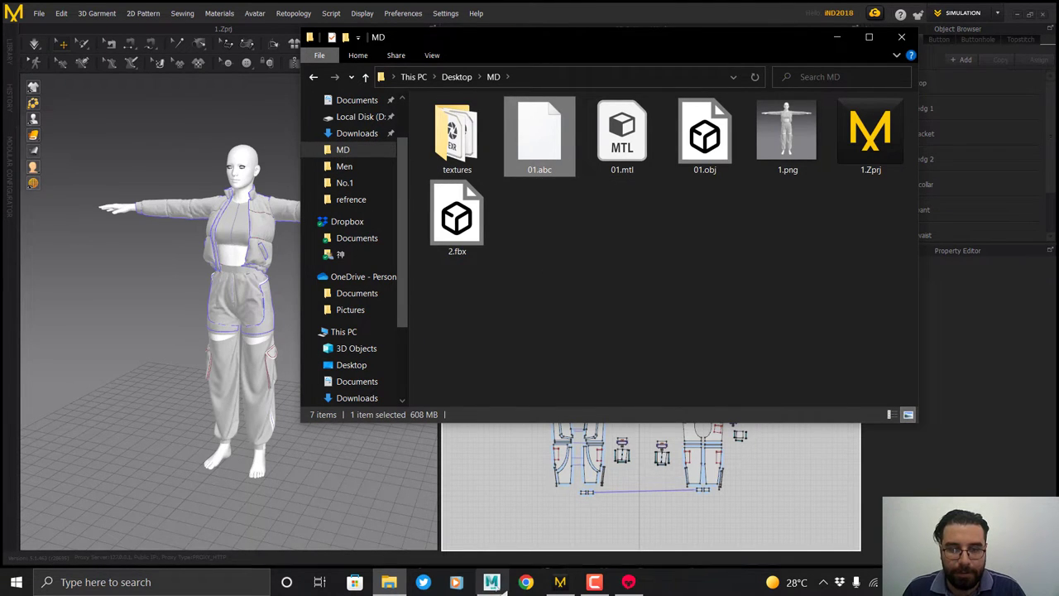
Import 01.abc from the MD folder into the untitled Maya scene.
{"action": "left_click", "coordinate": [492, 582]}
{"action": "left_click", "coordinate": [389, 582]}
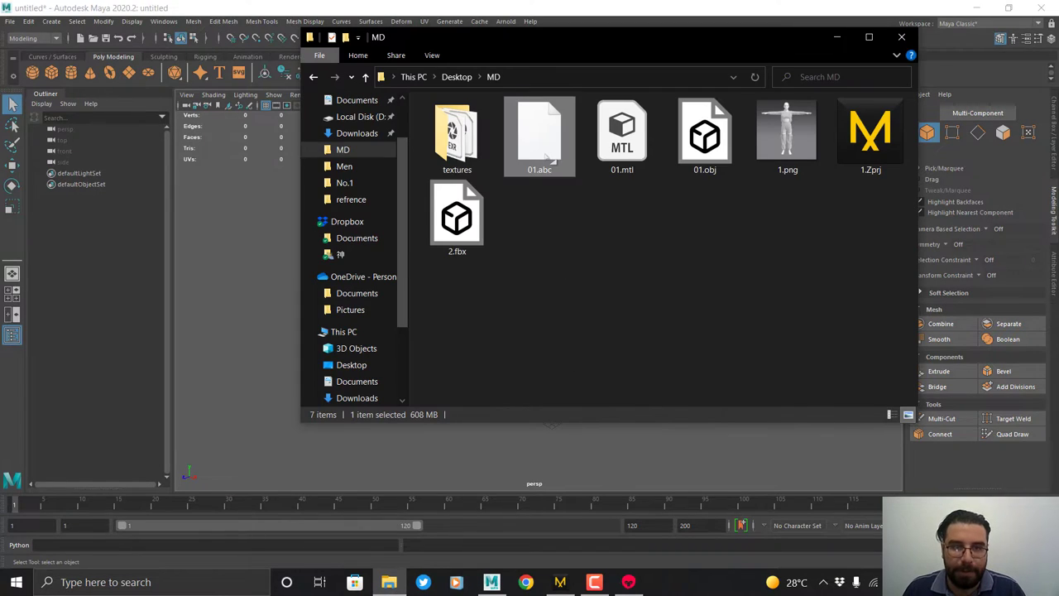
{"action": "left_click_drag", "start_coordinate": [546, 154], "coordinate": [253, 331]}
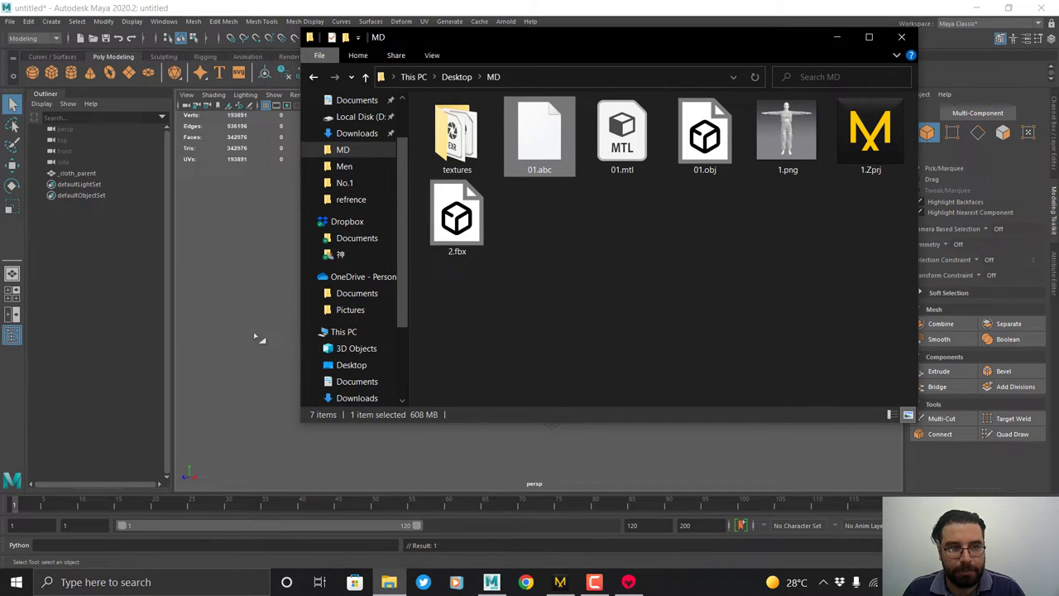
{"action": "left_click", "coordinate": [259, 327]}
Examine the imported garment mesh from the front and the sides, and select it.
{"action": "left_click_drag", "start_coordinate": [611, 199], "coordinate": [489, 246], "text": "alt"}
{"action": "scroll", "coordinate": [529, 248], "scroll_direction": "down", "scroll_amount": 5}
{"action": "middle_click_drag", "start_coordinate": [575, 244], "coordinate": [587, 387], "text": "alt"}
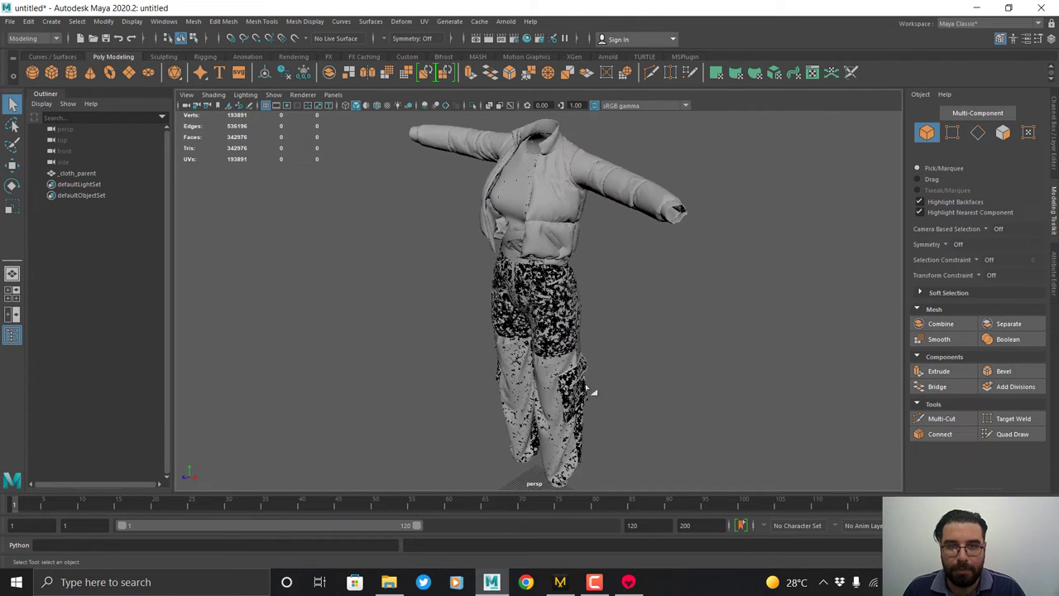
{"action": "scroll", "coordinate": [586, 387], "scroll_direction": "down", "scroll_amount": 2}
{"action": "left_click_drag", "start_coordinate": [563, 355], "coordinate": [635, 316], "text": "alt"}
{"action": "middle_click_drag", "start_coordinate": [635, 316], "coordinate": [610, 318], "text": "alt"}
{"action": "left_click", "coordinate": [590, 296]}
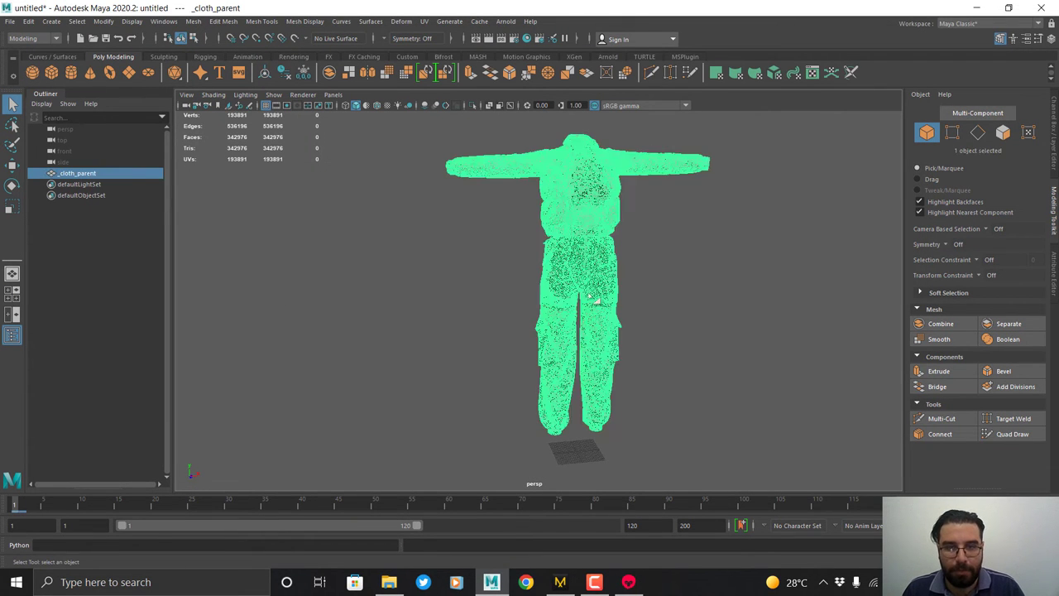
{"action": "left_click_drag", "start_coordinate": [604, 290], "coordinate": [576, 304], "text": "alt"}
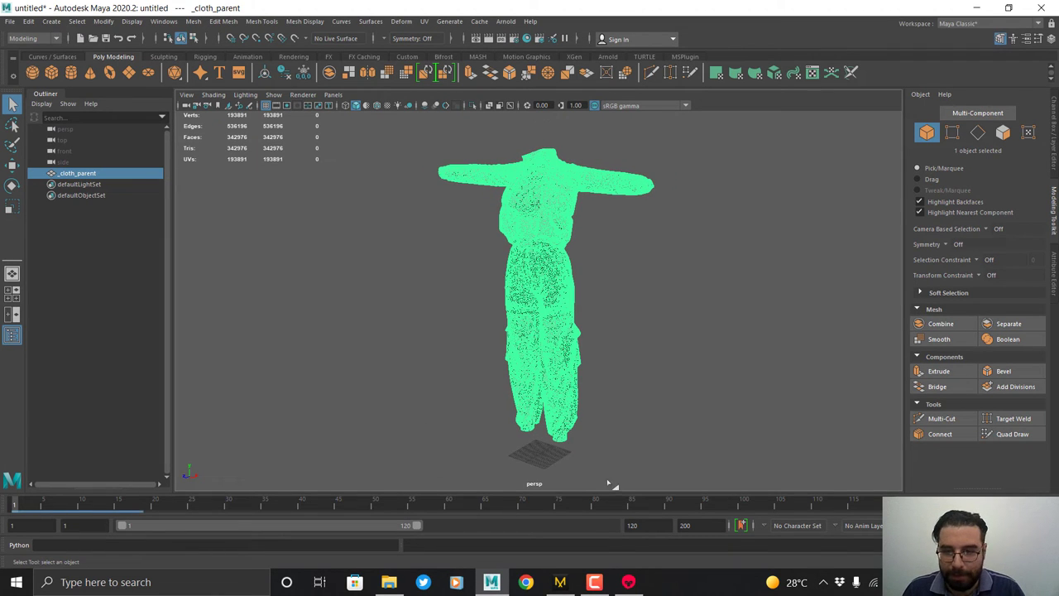
Set the scene's frame rate to 30 fps and end the playback range at frame 270.
{"action": "left_click", "coordinate": [935, 525]}
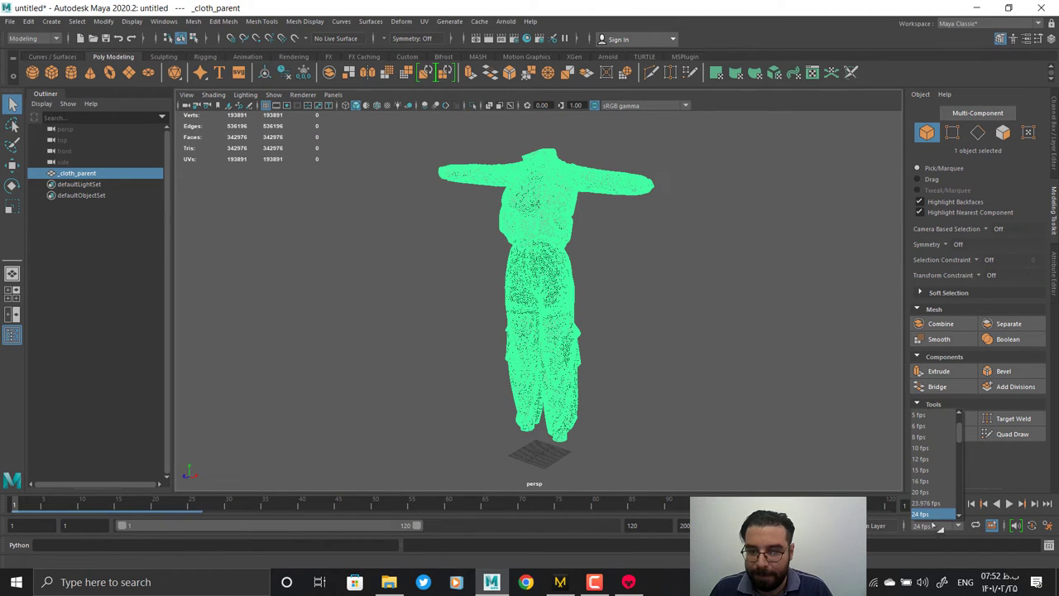
{"action": "scroll", "coordinate": [933, 508], "scroll_direction": "down", "scroll_amount": 1}
{"action": "left_click", "coordinate": [920, 493]}
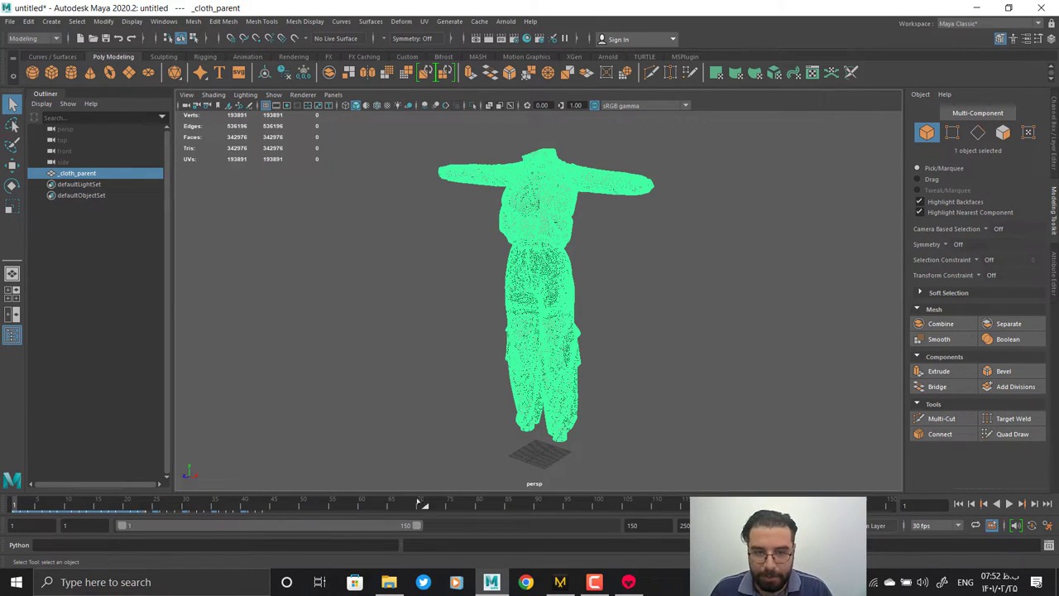
{"action": "double_click", "coordinate": [631, 525]}
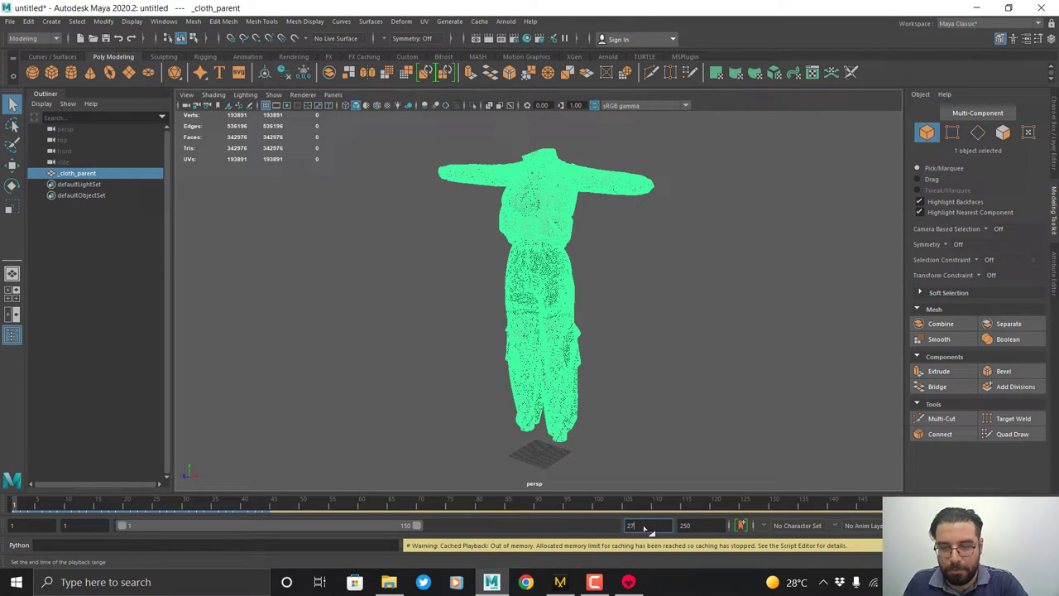
{"action": "key", "text": "Return"}
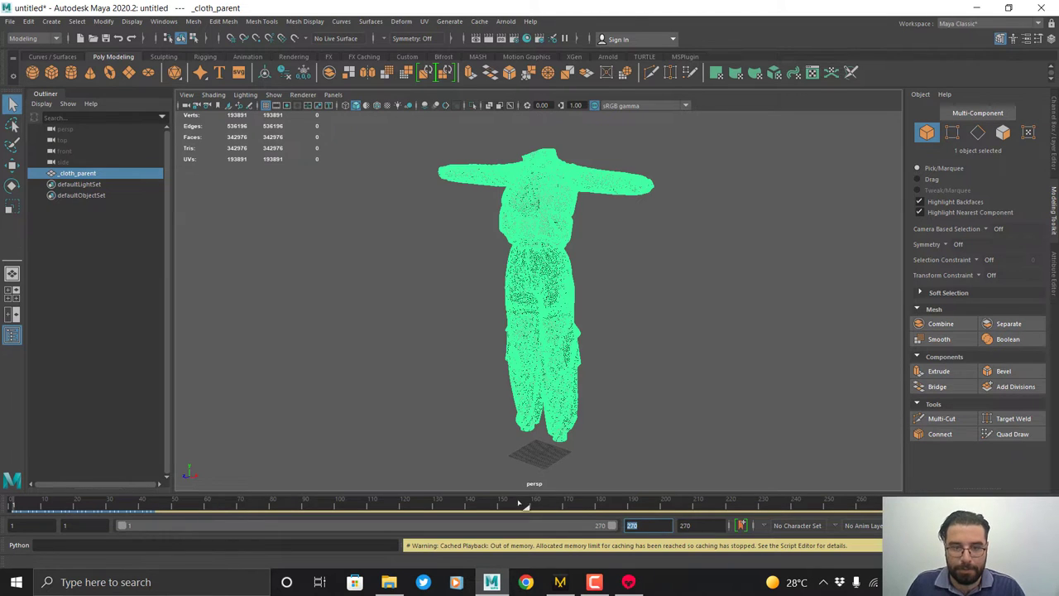
Scrub the cloth animation to frame 196, deselect the garment and examine its walking pose from several angles.
{"action": "left_click_drag", "start_coordinate": [519, 504], "coordinate": [650, 492]}
{"action": "left_click_drag", "start_coordinate": [641, 356], "coordinate": [696, 328], "text": "alt"}
{"action": "left_click", "coordinate": [694, 325]}
{"action": "left_click_drag", "start_coordinate": [631, 299], "coordinate": [585, 328], "text": "alt"}
{"action": "right_click_drag", "start_coordinate": [580, 325], "coordinate": [582, 352], "text": "alt"}
{"action": "middle_click_drag", "start_coordinate": [556, 240], "coordinate": [558, 324], "text": "alt"}
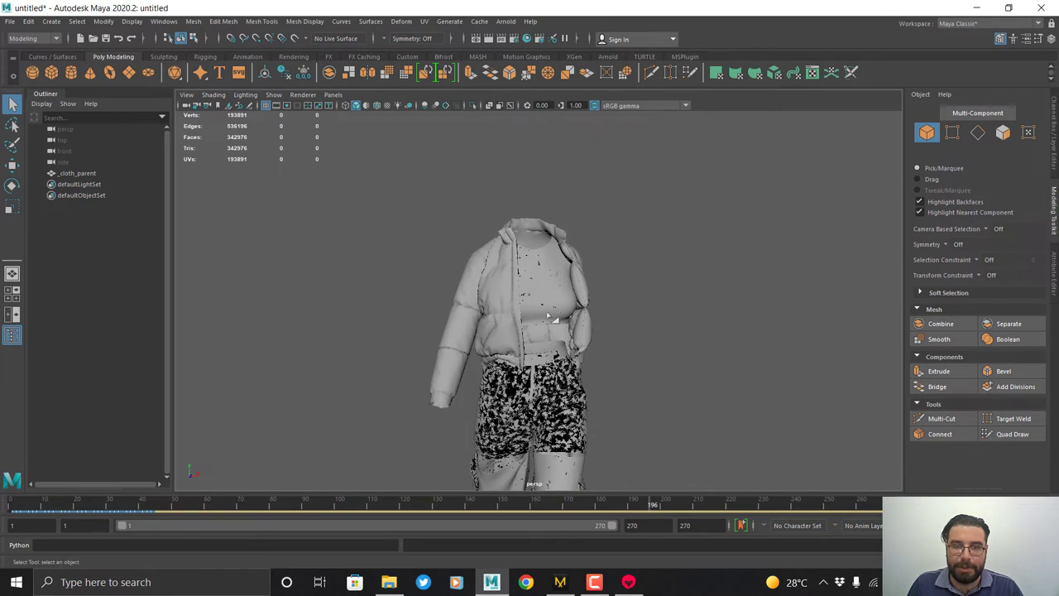
{"action": "left_click_drag", "start_coordinate": [530, 313], "coordinate": [485, 309], "text": "alt"}
{"action": "left_click", "coordinate": [529, 301]}
{"action": "left_click", "coordinate": [425, 290]}
{"action": "left_click_drag", "start_coordinate": [425, 289], "coordinate": [540, 230], "text": "alt"}
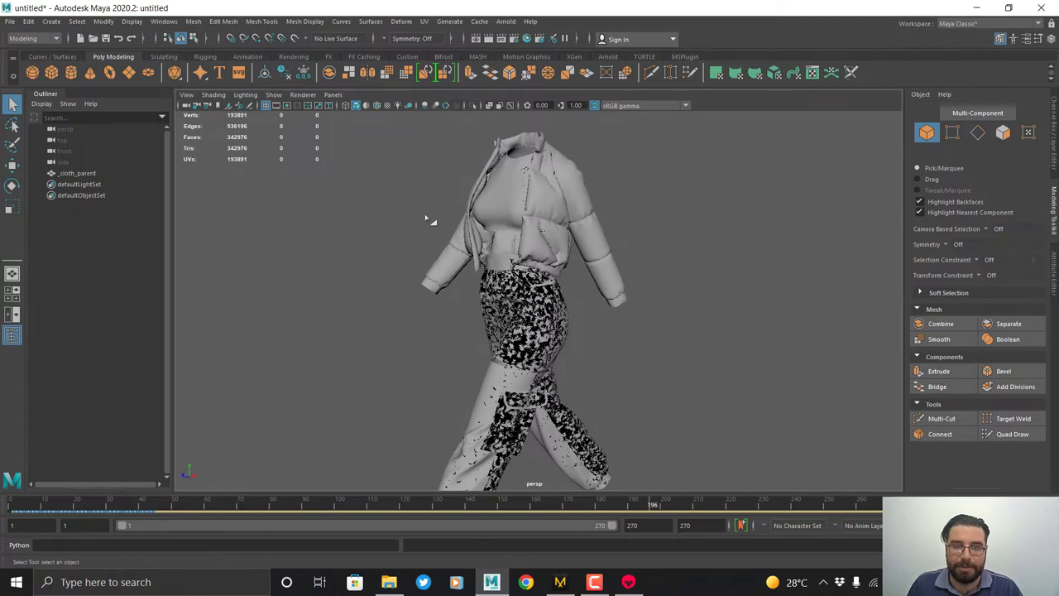
{"action": "left_click_drag", "start_coordinate": [425, 219], "coordinate": [398, 214], "text": "alt"}
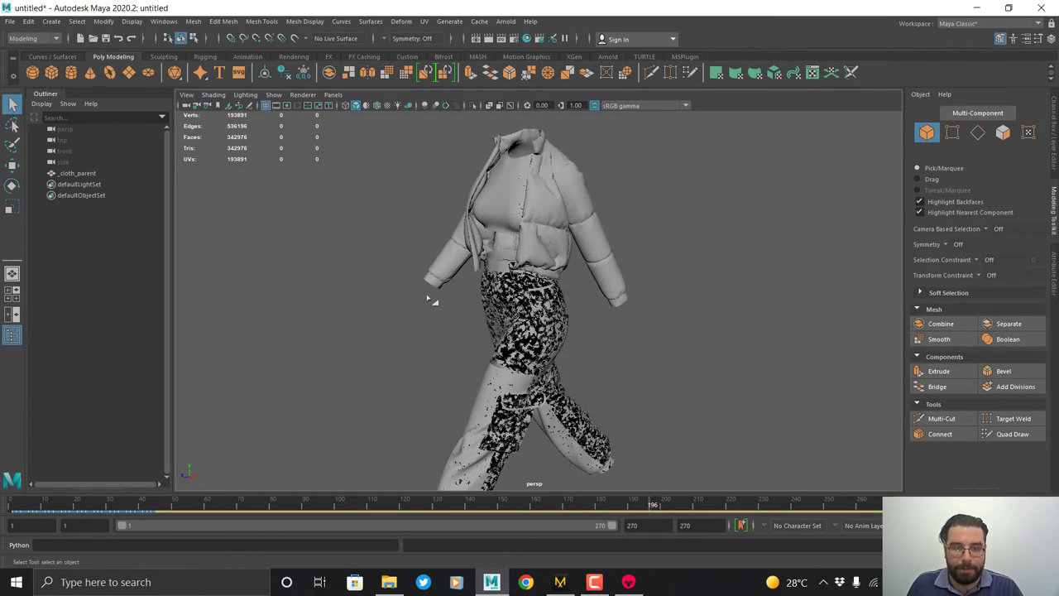
Import the avatar file 2.fbx from the MD folder into the scene with the animated garment.
{"action": "left_click", "coordinate": [389, 582]}
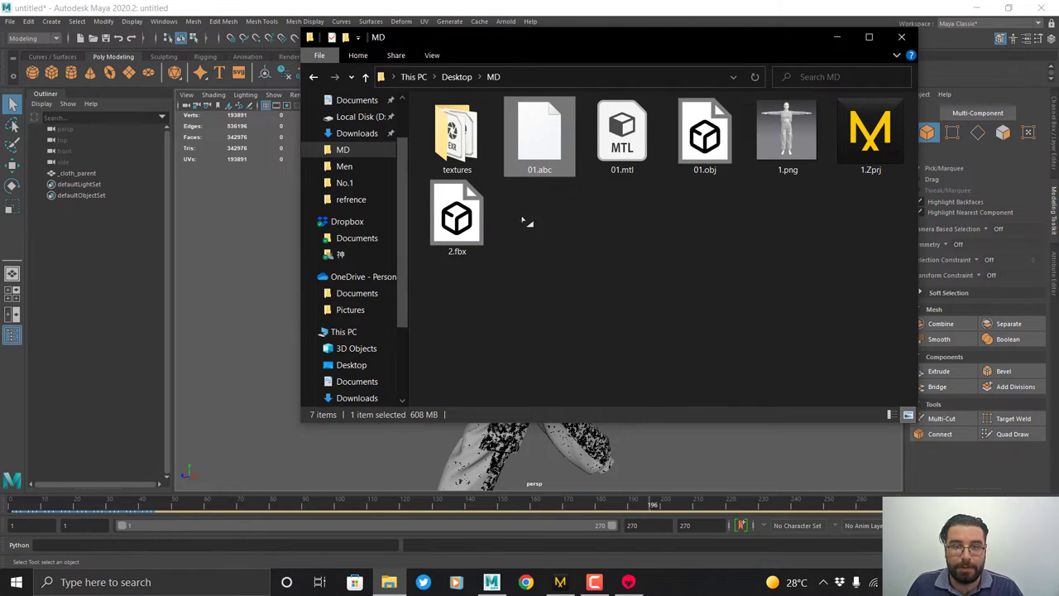
{"action": "left_click_drag", "start_coordinate": [456, 217], "coordinate": [240, 306]}
{"action": "left_click_drag", "start_coordinate": [430, 383], "coordinate": [461, 361], "text": "alt"}
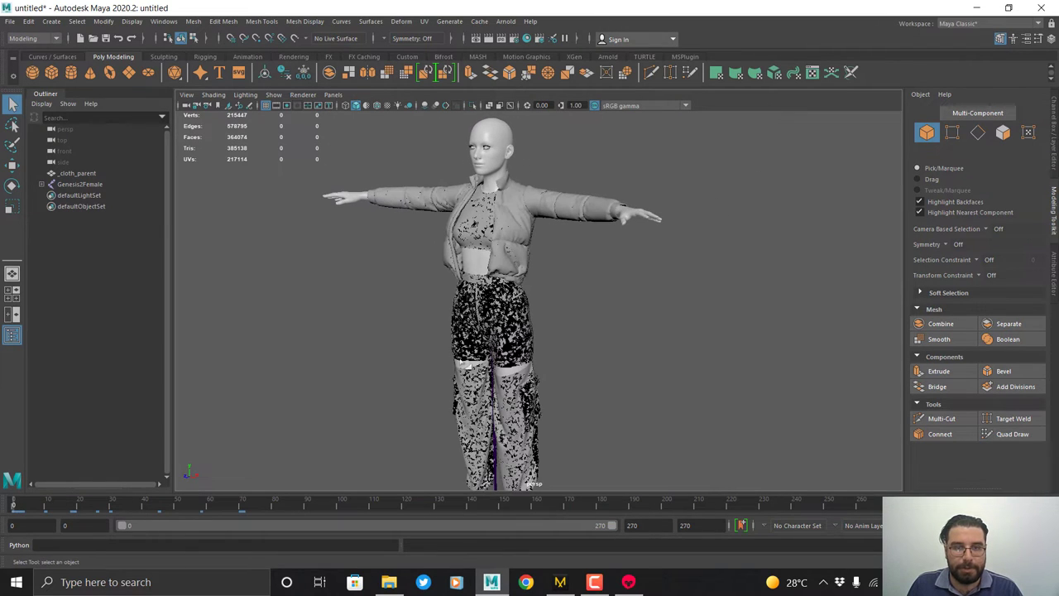
Set the timeline to frame 0 and examine how the clothes fit the T-posed female avatar.
{"action": "mouse_move", "coordinate": [29, 512]}
{"action": "left_mouse_down"}
{"action": "mouse_move", "coordinate": [497, 508]}
{"action": "mouse_move", "coordinate": [13, 506]}
{"action": "left_mouse_up"}
{"action": "left_click_drag", "start_coordinate": [356, 352], "coordinate": [479, 322], "text": "alt"}
{"action": "scroll", "coordinate": [480, 325], "scroll_direction": "up", "scroll_amount": 3}
{"action": "middle_click_drag", "start_coordinate": [483, 335], "coordinate": [531, 411], "text": "alt"}
{"action": "scroll", "coordinate": [537, 412], "scroll_direction": "up", "scroll_amount": 3}
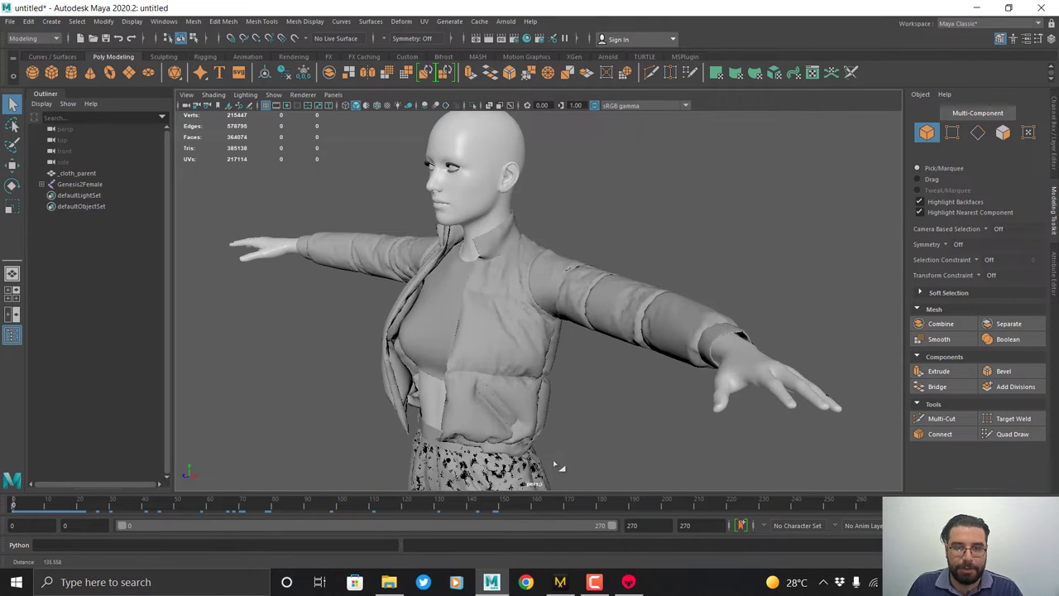
Select the cloth mesh and show its UV layout in the UV Editor.
{"action": "left_click", "coordinate": [544, 365]}
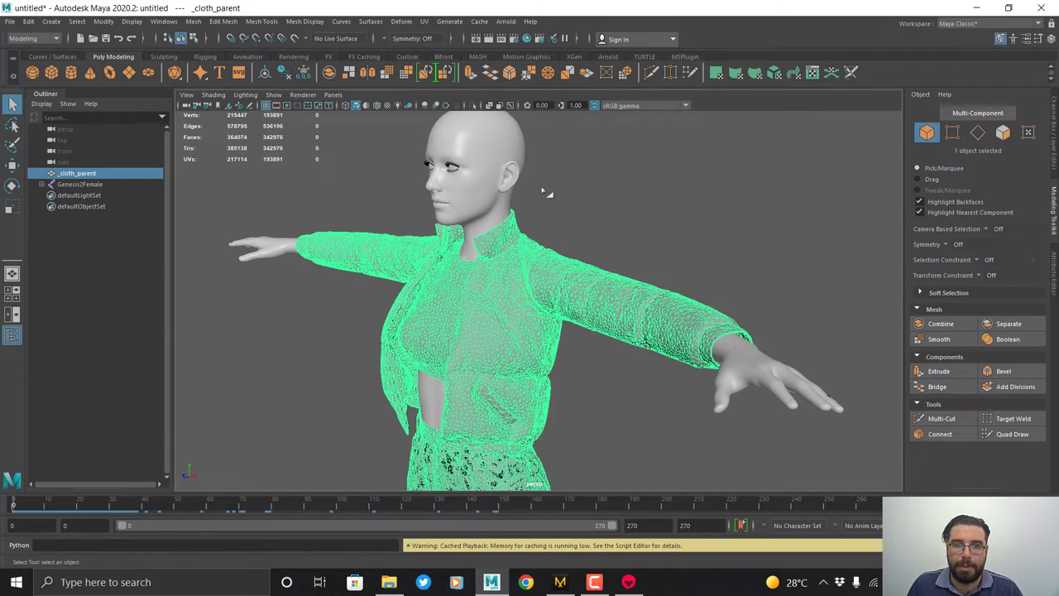
{"action": "mouse_move", "coordinate": [540, 266]}
{"action": "left_mouse_down", "text": "alt"}
{"action": "mouse_move", "coordinate": [584, 268]}
{"action": "mouse_move", "coordinate": [522, 265]}
{"action": "left_mouse_up", "text": "alt"}
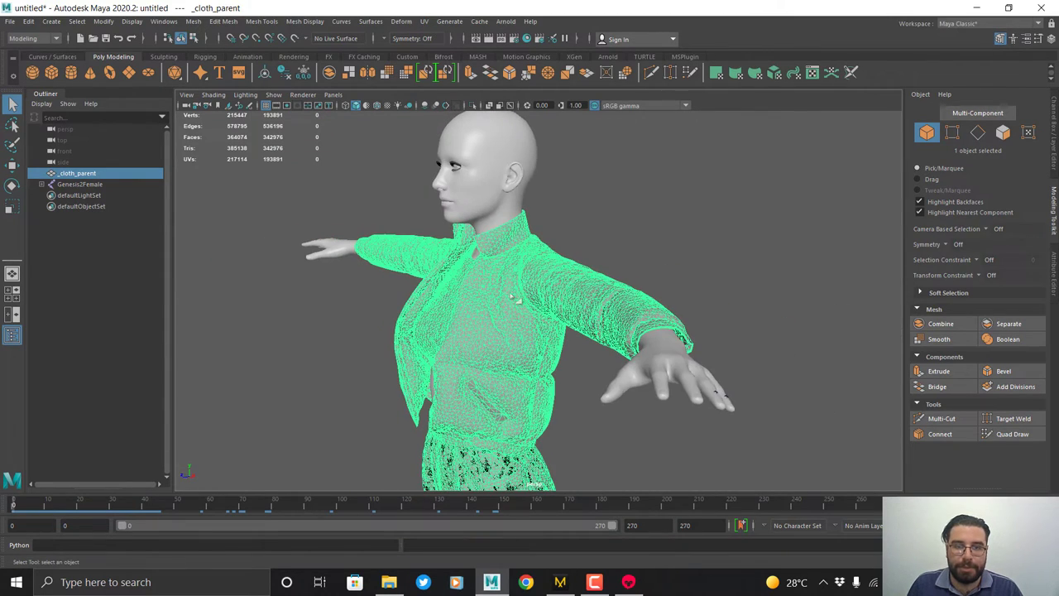
{"action": "middle_click_drag", "start_coordinate": [516, 335], "coordinate": [508, 367], "text": "alt"}
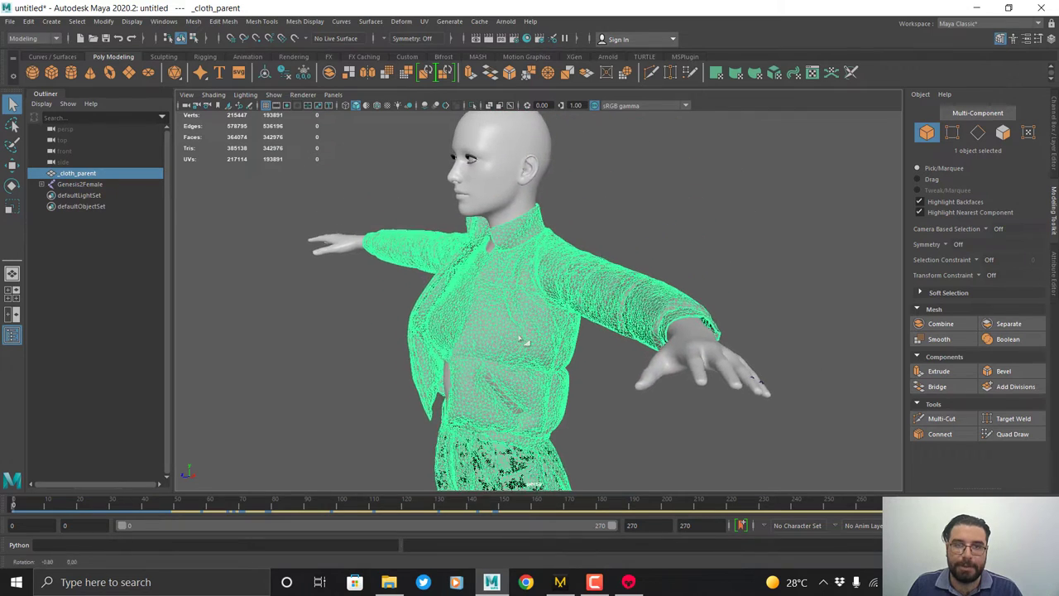
{"action": "left_click_drag", "start_coordinate": [525, 341], "coordinate": [561, 333], "text": "alt"}
{"action": "left_click", "coordinate": [424, 22]}
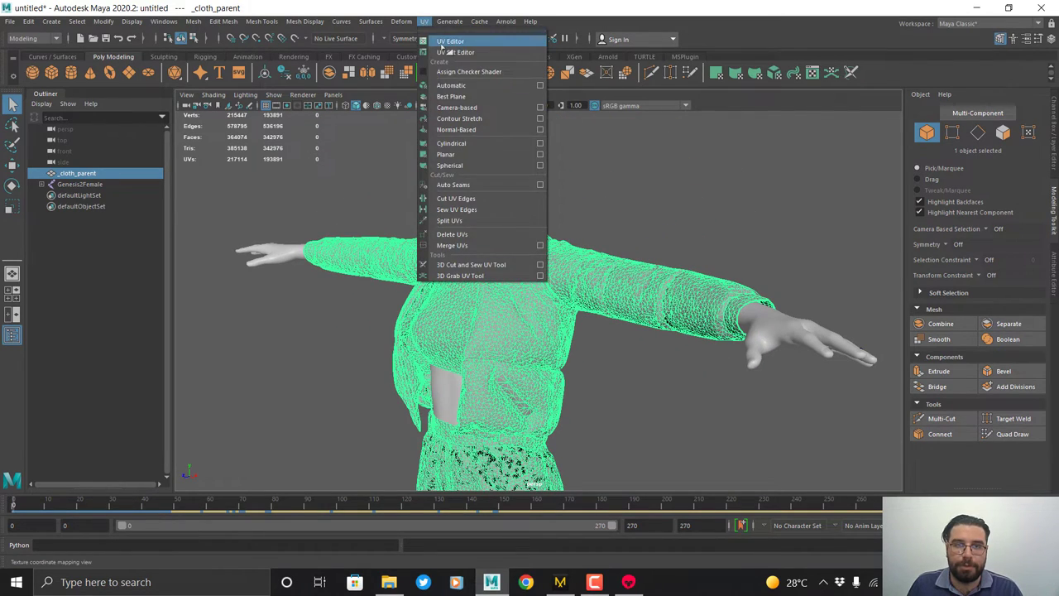
{"action": "left_click", "coordinate": [442, 42]}
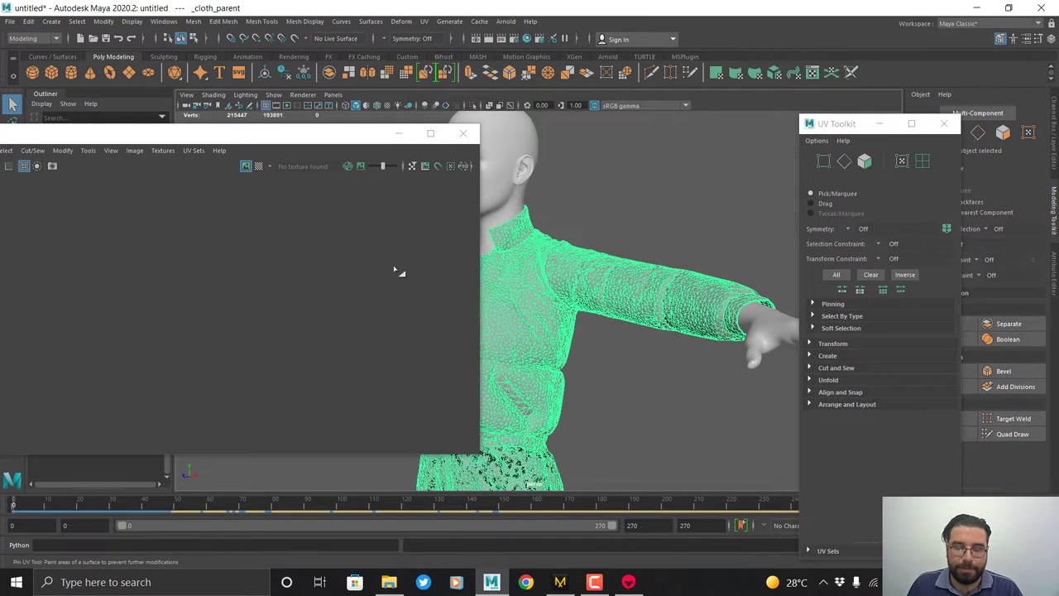
{"action": "right_click_drag", "start_coordinate": [262, 216], "coordinate": [246, 204]}
Delete the trousers from the cloth mesh by their UV shells in the second tile, and reselect the remaining jacket and top as an object.
{"action": "key", "text": "ctrl+shift+a"}
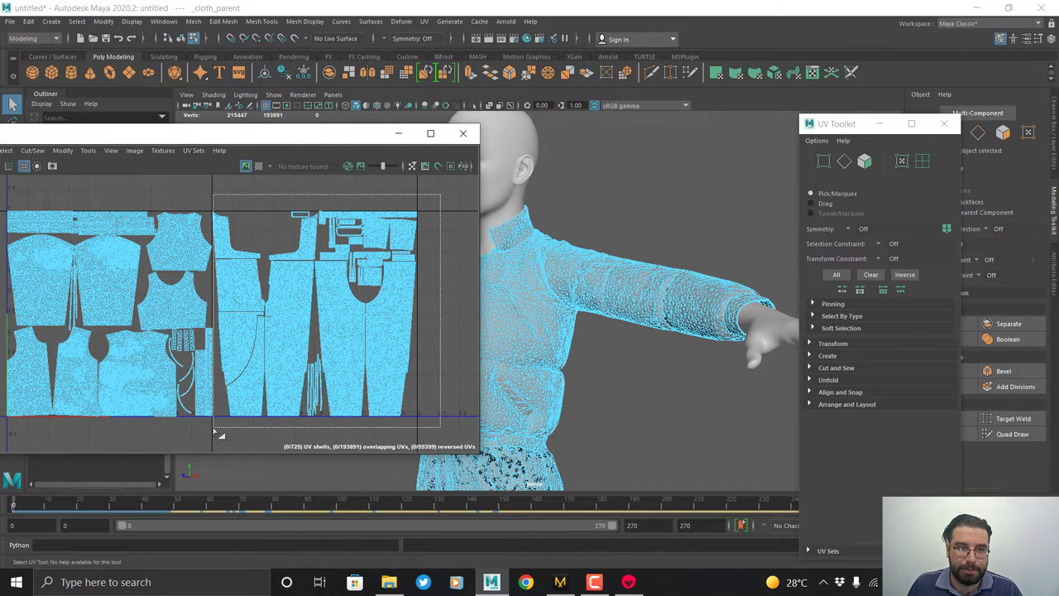
{"action": "left_click_drag", "start_coordinate": [213, 429], "coordinate": [213, 429]}
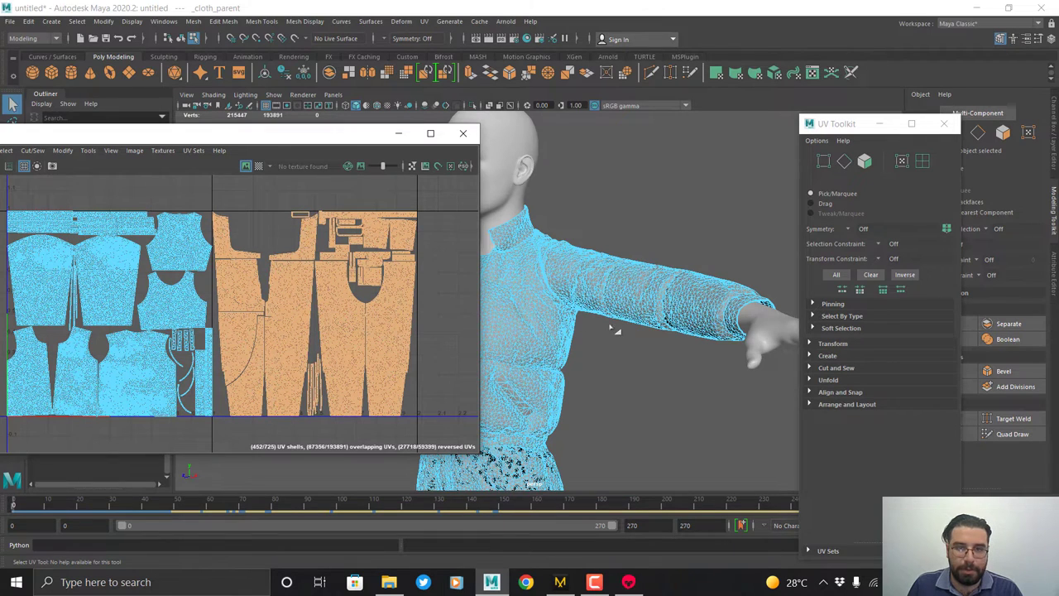
{"action": "left_click_drag", "start_coordinate": [611, 329], "coordinate": [592, 329], "text": "alt"}
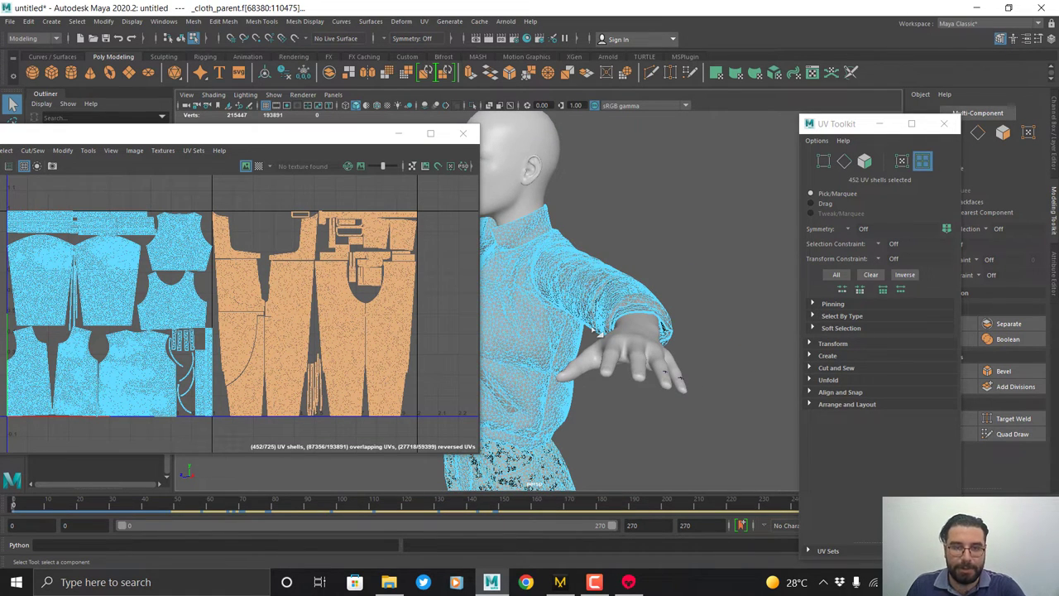
{"action": "key", "text": "Delete"}
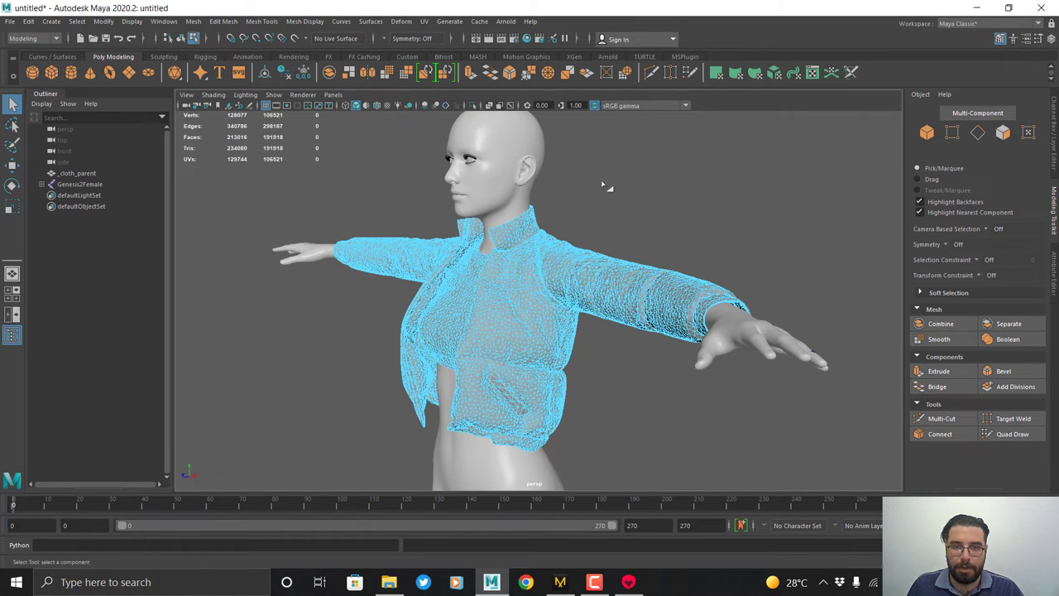
{"action": "right_click_drag", "start_coordinate": [601, 182], "coordinate": [634, 170]}
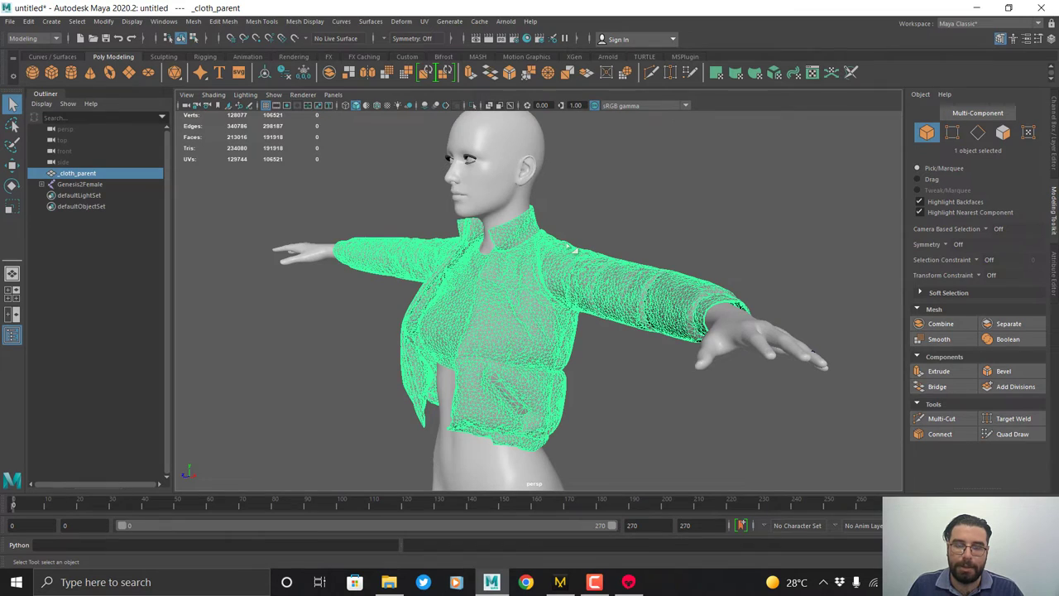
{"action": "mouse_move", "coordinate": [572, 232]}
{"action": "left_mouse_down", "text": "alt"}
{"action": "mouse_move", "coordinate": [650, 224]}
{"action": "mouse_move", "coordinate": [584, 242]}
{"action": "mouse_move", "coordinate": [579, 234]}
{"action": "left_mouse_up", "text": "alt"}
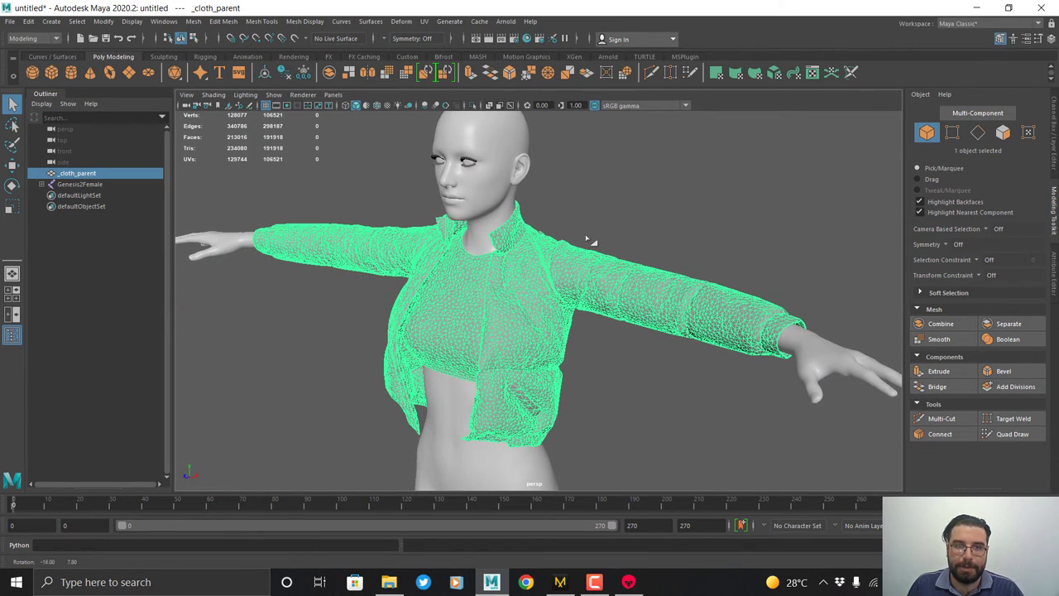
Set up an Alembic cache export of the selected jacket and top, named 02, in the MD folder on the Desktop.
{"action": "left_click", "coordinate": [487, 25]}
{"action": "mouse_move", "coordinate": [501, 43]}
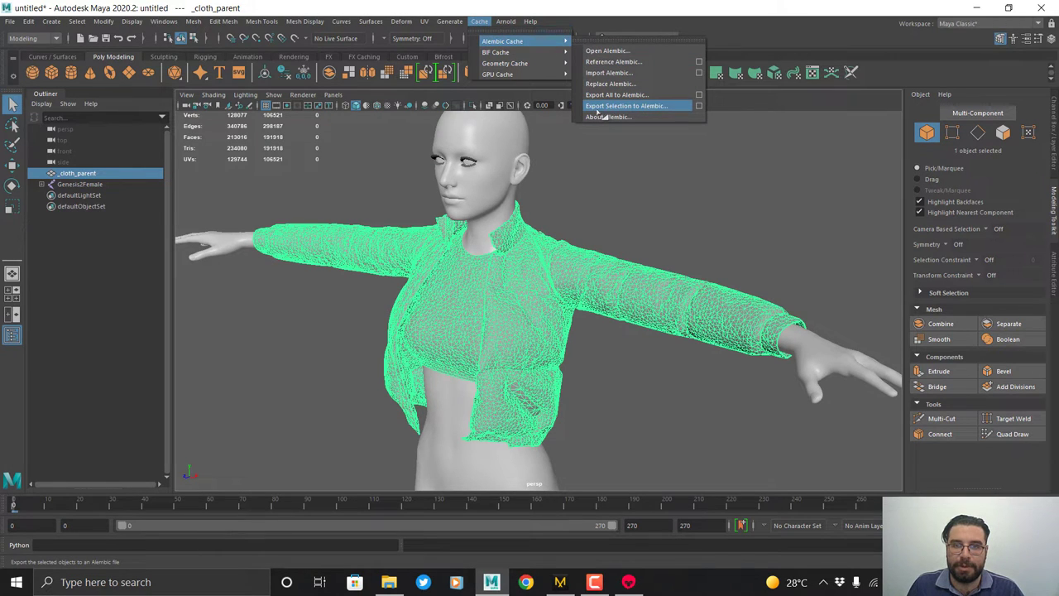
{"action": "left_click", "coordinate": [637, 106]}
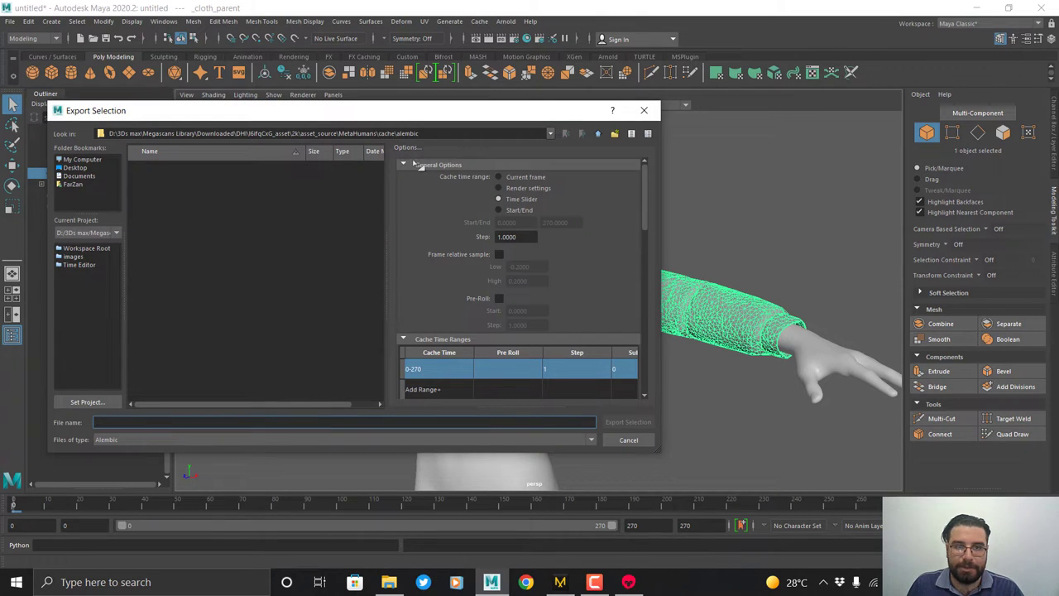
{"action": "left_click", "coordinate": [76, 168]}
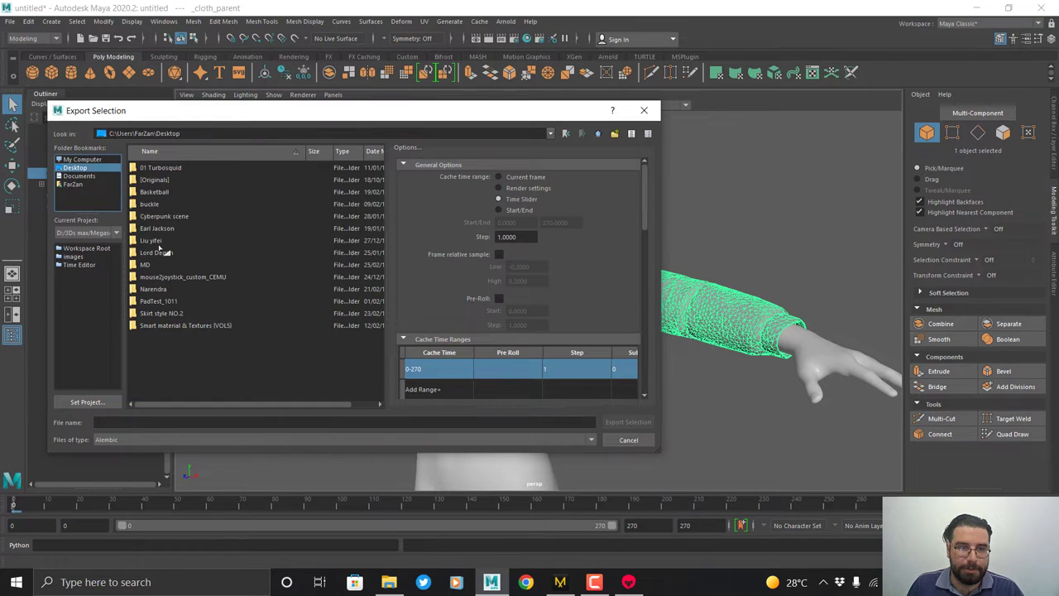
{"action": "left_click", "coordinate": [160, 243]}
{"action": "double_click", "coordinate": [160, 267]}
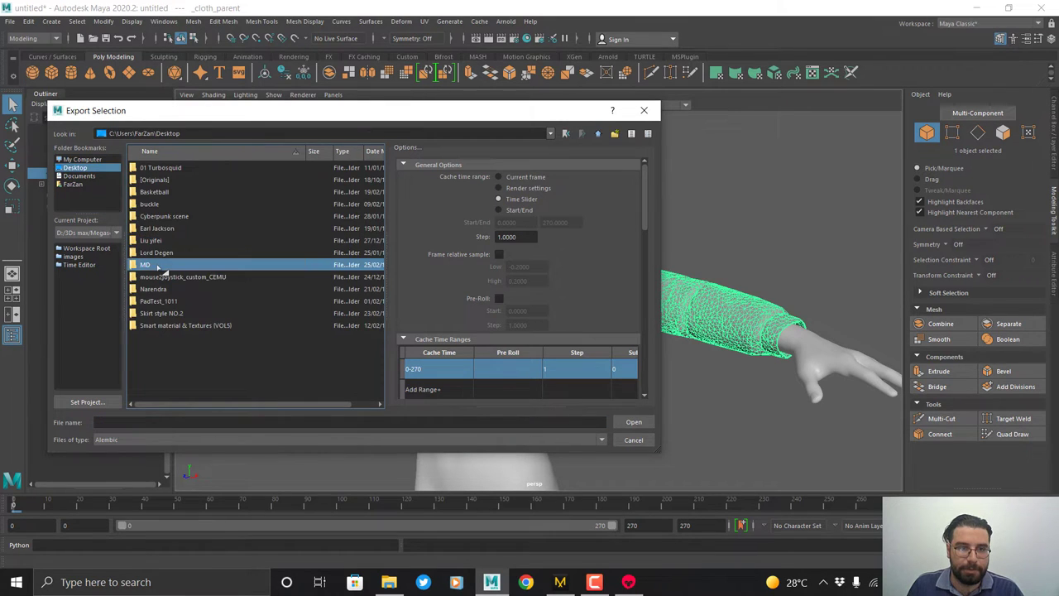
{"action": "left_click", "coordinate": [157, 423]}
{"action": "type", "text": "02"}
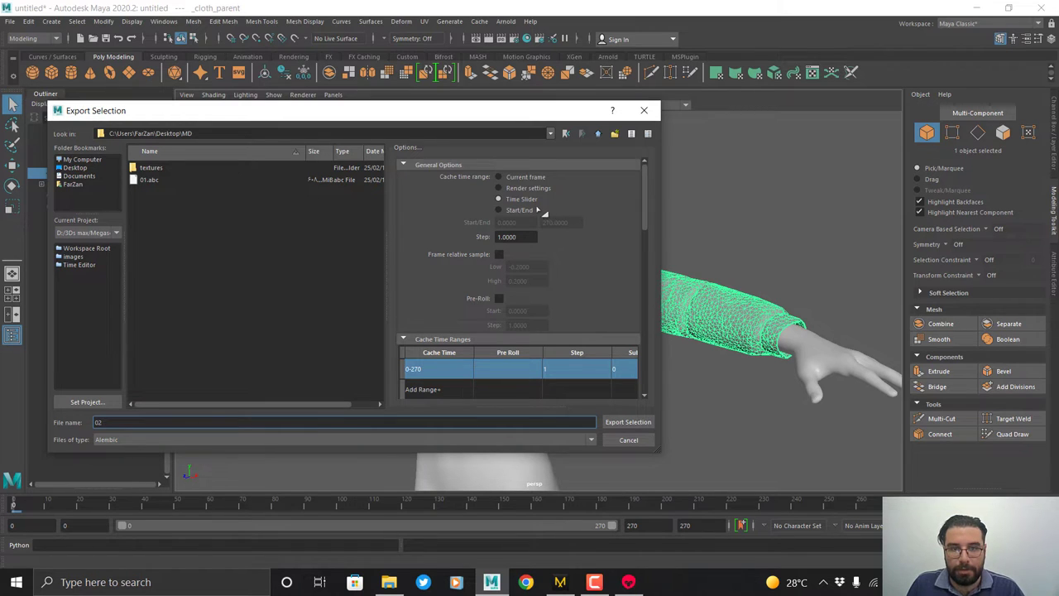
Export the selection over the Time Slider range with step 1 and with UV Write, Write Visibility and Write UV Sets enabled.
{"action": "scroll", "coordinate": [538, 211], "scroll_direction": "down", "scroll_amount": 10}
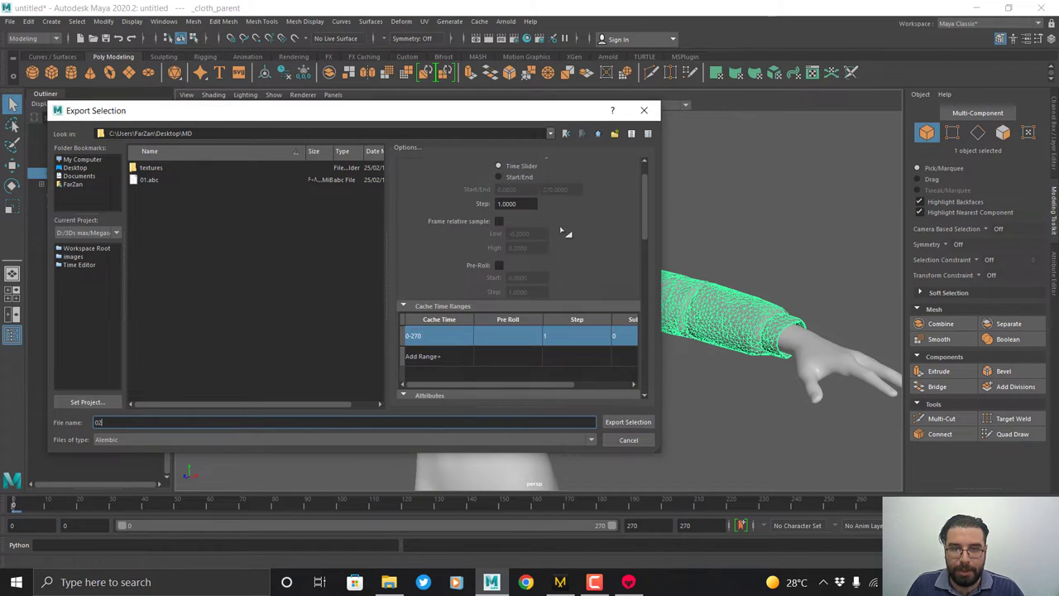
{"action": "left_click_drag", "start_coordinate": [646, 246], "coordinate": [651, 329]}
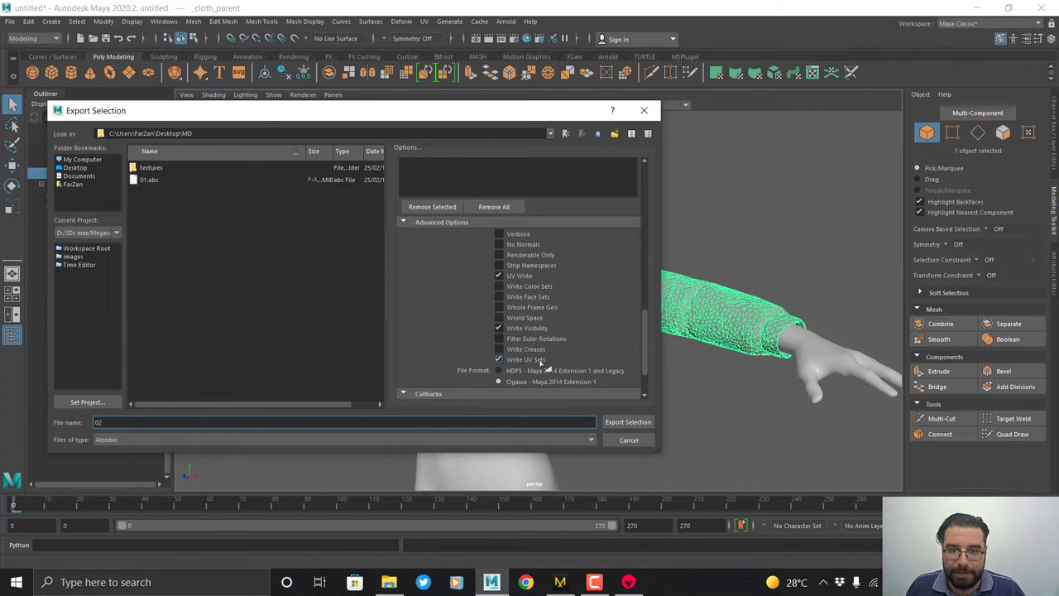
{"action": "left_click_drag", "start_coordinate": [646, 339], "coordinate": [644, 182]}
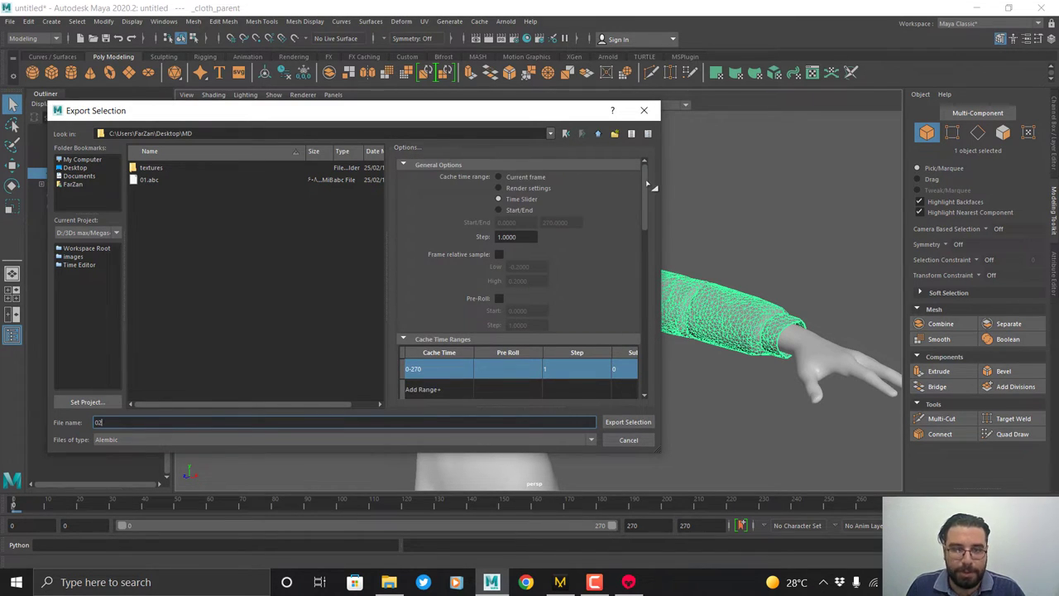
{"action": "left_click", "coordinate": [629, 422]}
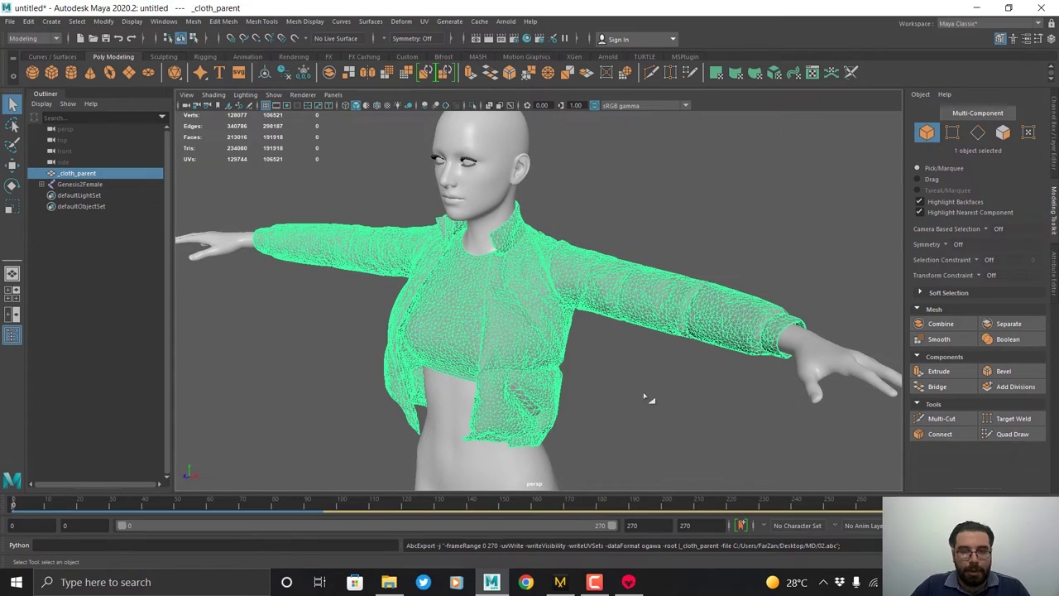
Undo the deletion of the trousers to restore the complete cloth mesh.
{"action": "left_click_drag", "start_coordinate": [634, 361], "coordinate": [688, 356], "text": "alt"}
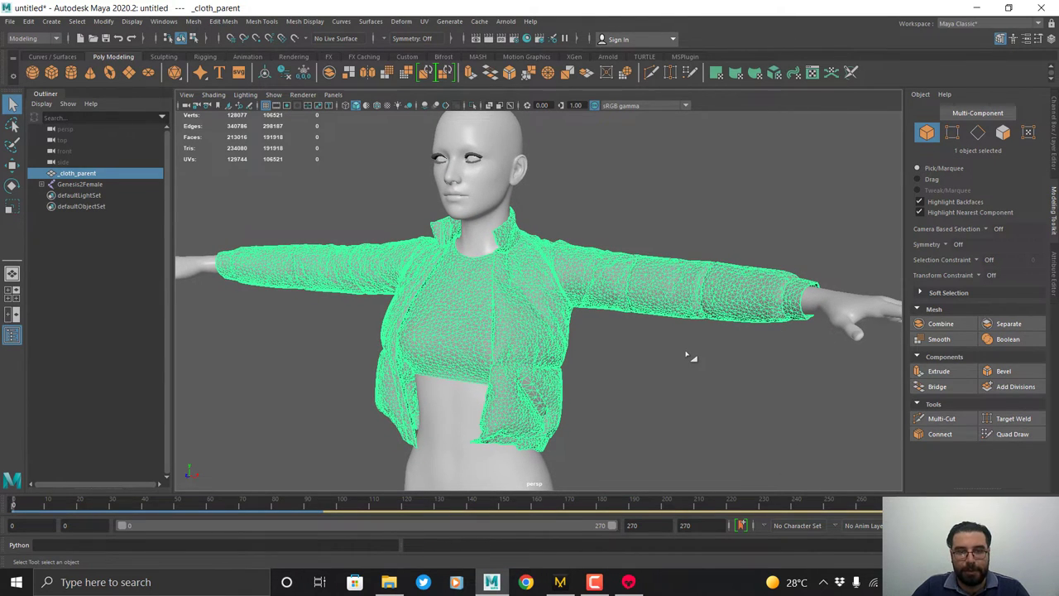
{"action": "key", "text": "ctrl+z"}
{"action": "key", "text": "ctrl+z"}
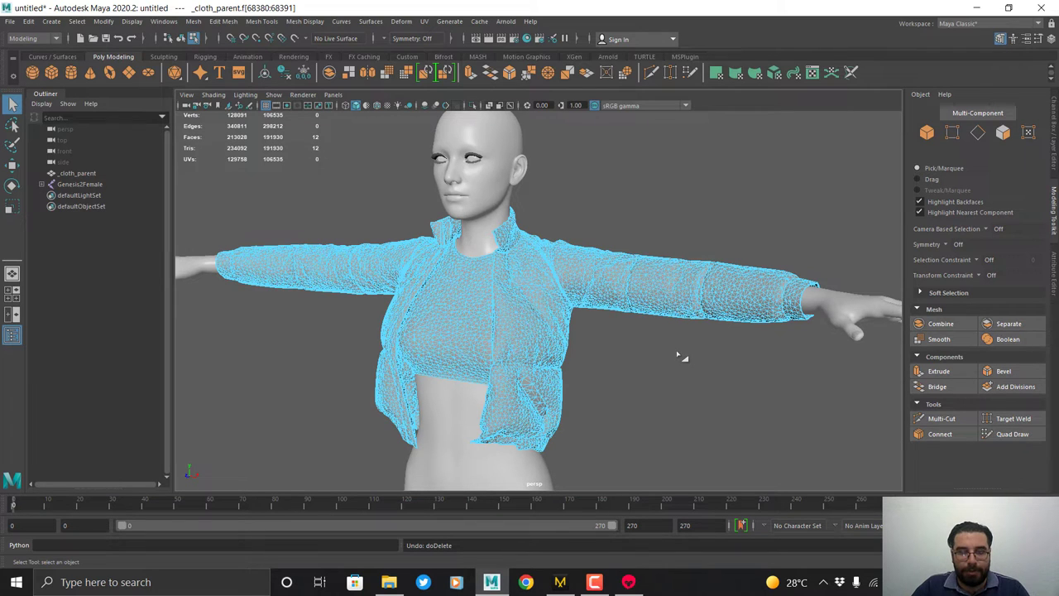
{"action": "key", "text": "ctrl+z"}
{"action": "key", "text": "ctrl+z"}
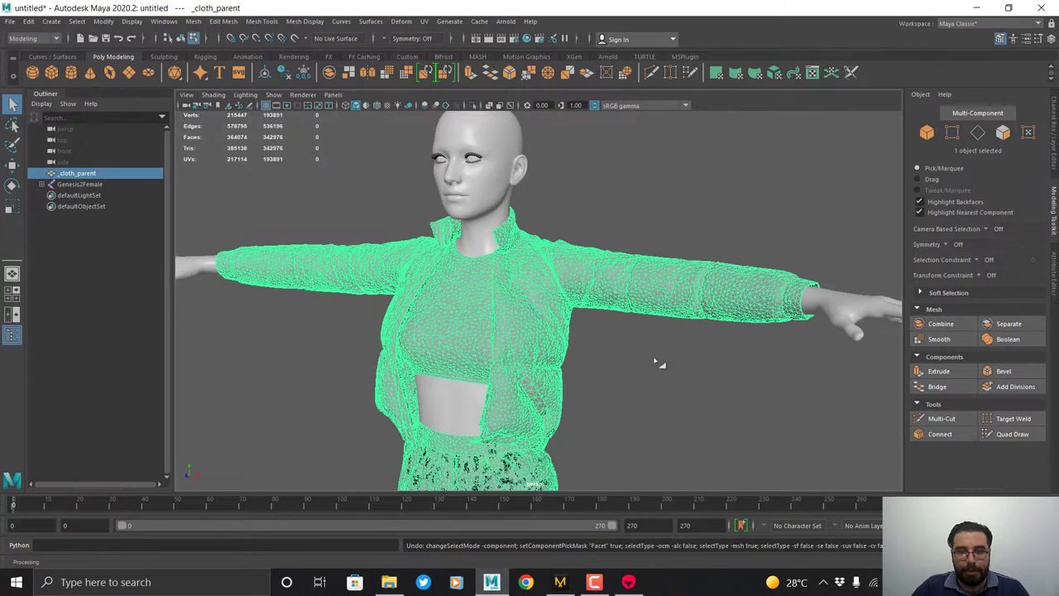
Reopen the UV Editor for the restored garment and bring the first UV tile into view.
{"action": "middle_click_drag", "start_coordinate": [654, 368], "coordinate": [662, 341], "text": "alt"}
{"action": "left_click", "coordinate": [425, 22]}
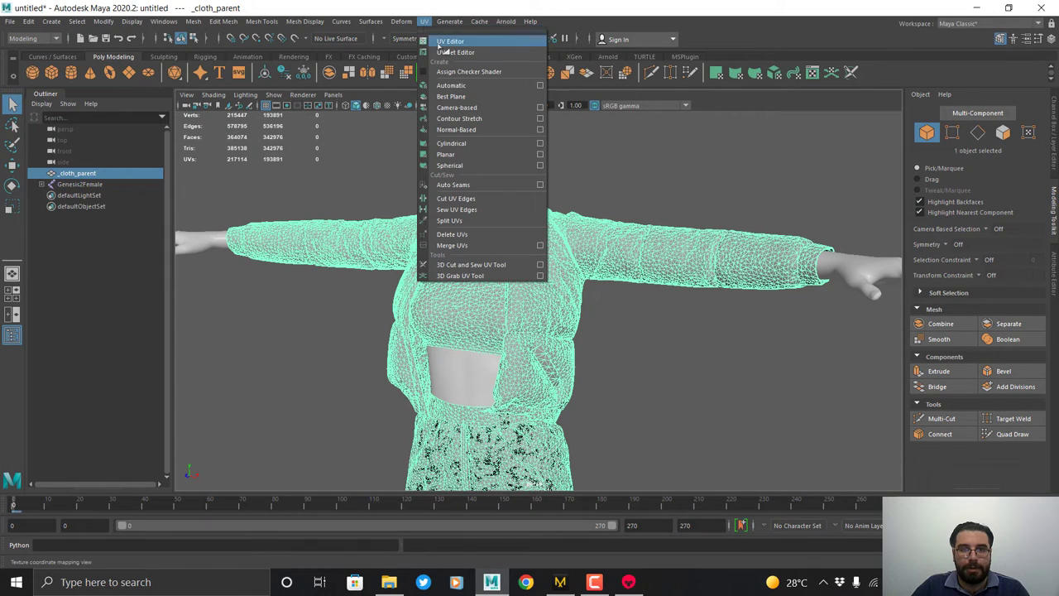
{"action": "left_click", "coordinate": [437, 46]}
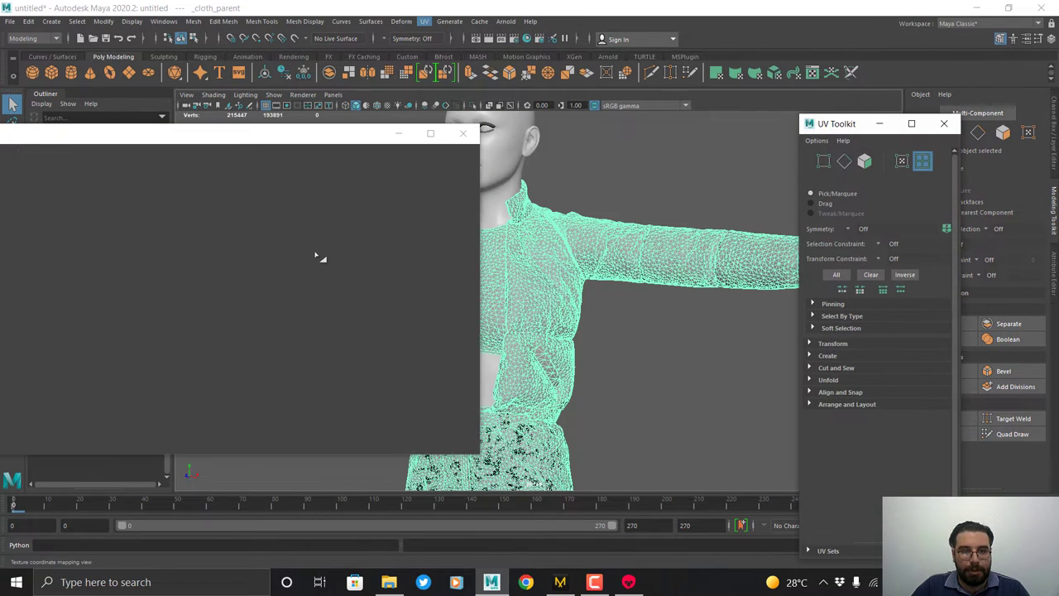
{"action": "middle_click_drag", "start_coordinate": [221, 213], "coordinate": [323, 213], "text": "alt"}
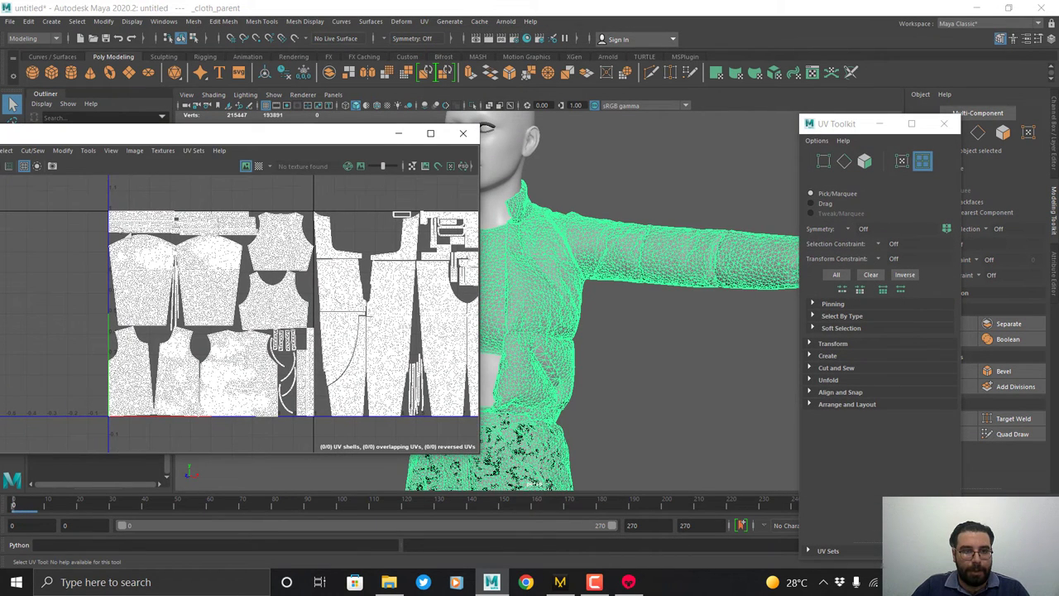
{"action": "right_click_drag", "start_coordinate": [83, 244], "coordinate": [55, 235]}
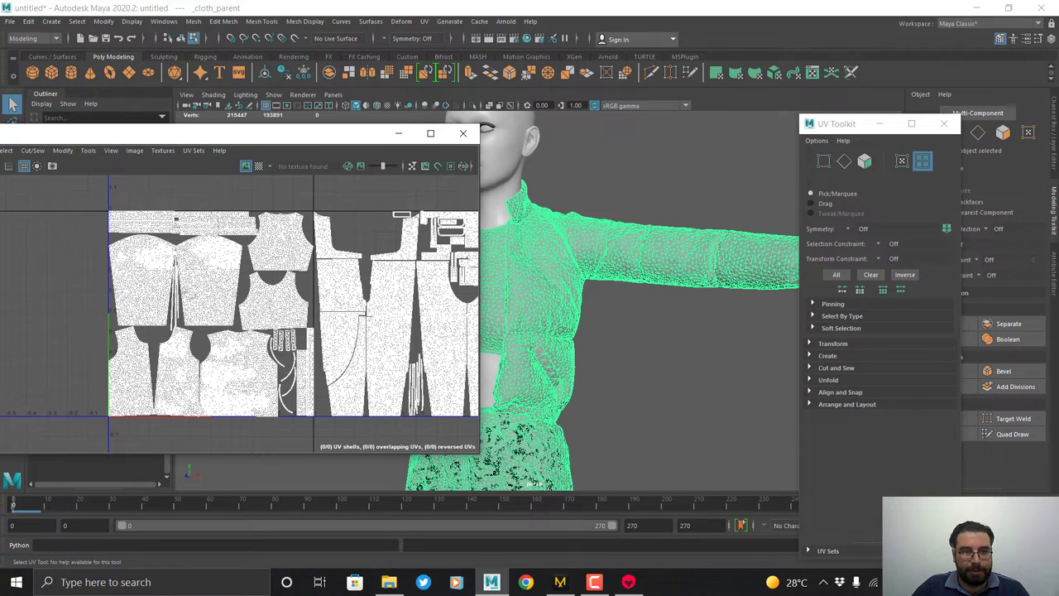
Delete the jacket and top by their UV shells in the first tile, close the UV windows, and reselect the remaining trousers as an object.
{"action": "left_click_drag", "start_coordinate": [72, 190], "coordinate": [314, 433]}
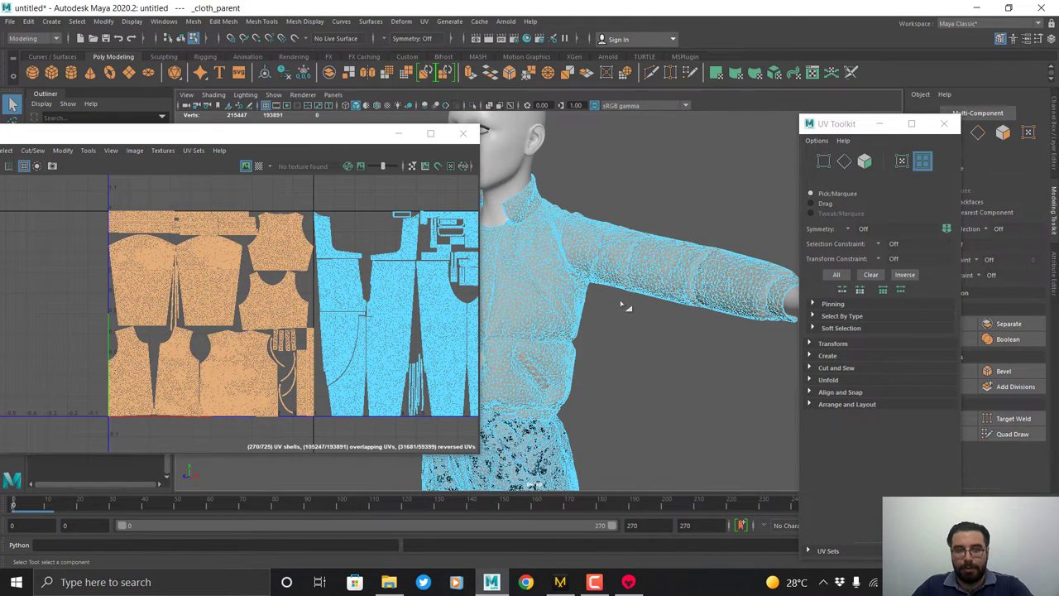
{"action": "key", "text": "Delete"}
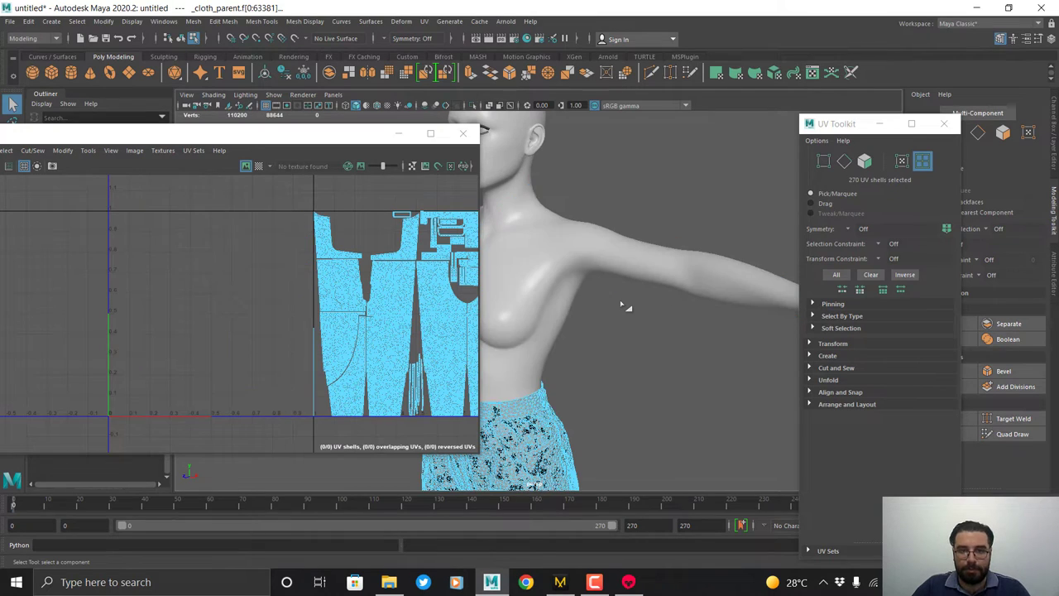
{"action": "left_click", "coordinate": [944, 124]}
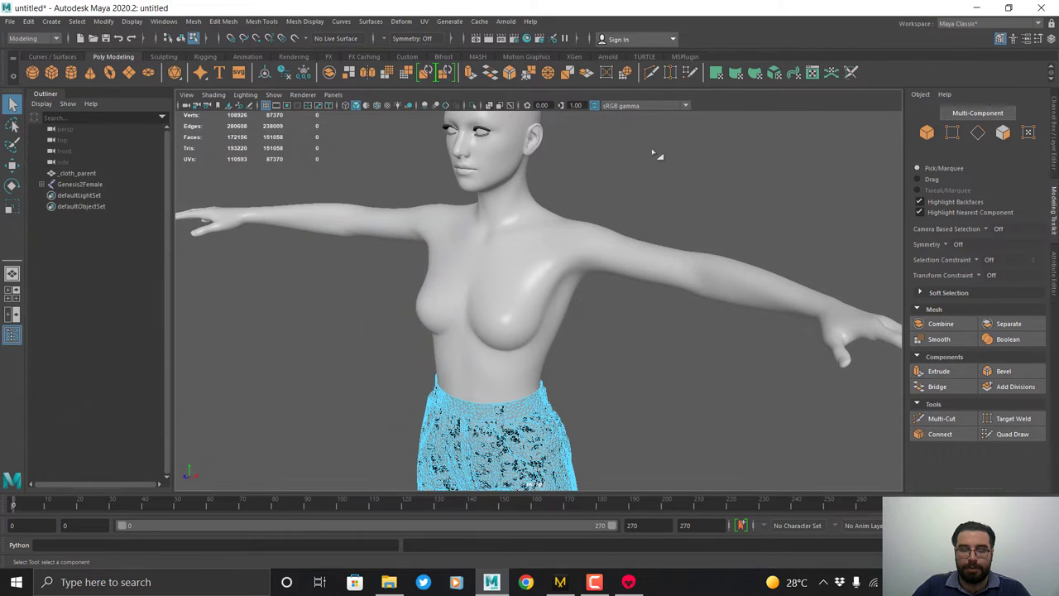
{"action": "mouse_move", "coordinate": [654, 153]}
{"action": "right_mouse_down"}
{"action": "mouse_move", "coordinate": [671, 160]}
{"action": "mouse_move", "coordinate": [662, 156]}
{"action": "right_mouse_up"}
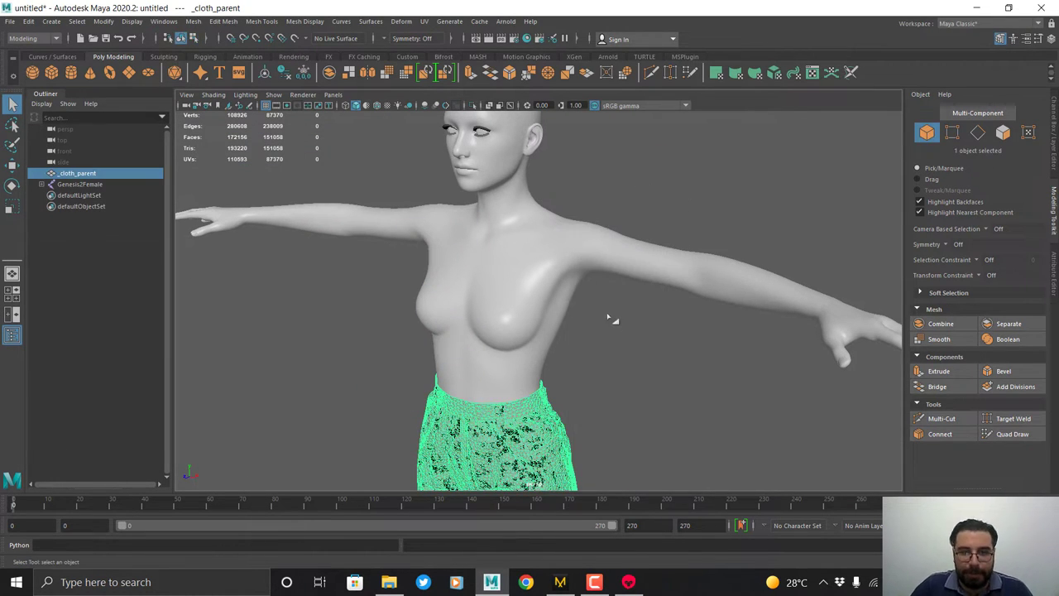
{"action": "middle_click_drag", "start_coordinate": [609, 318], "coordinate": [612, 257], "text": "alt"}
{"action": "left_click_drag", "start_coordinate": [617, 292], "coordinate": [599, 314], "text": "alt"}
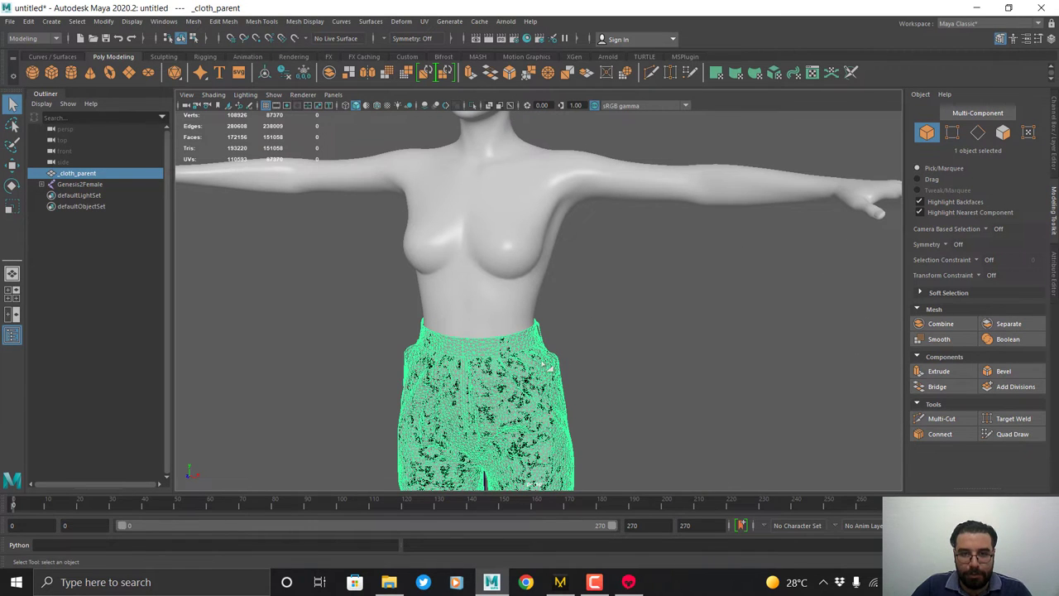
Export the selected trousers as Alembic file 03 in the MD folder, using the Time Slider range with step 1.
{"action": "left_click", "coordinate": [479, 22]}
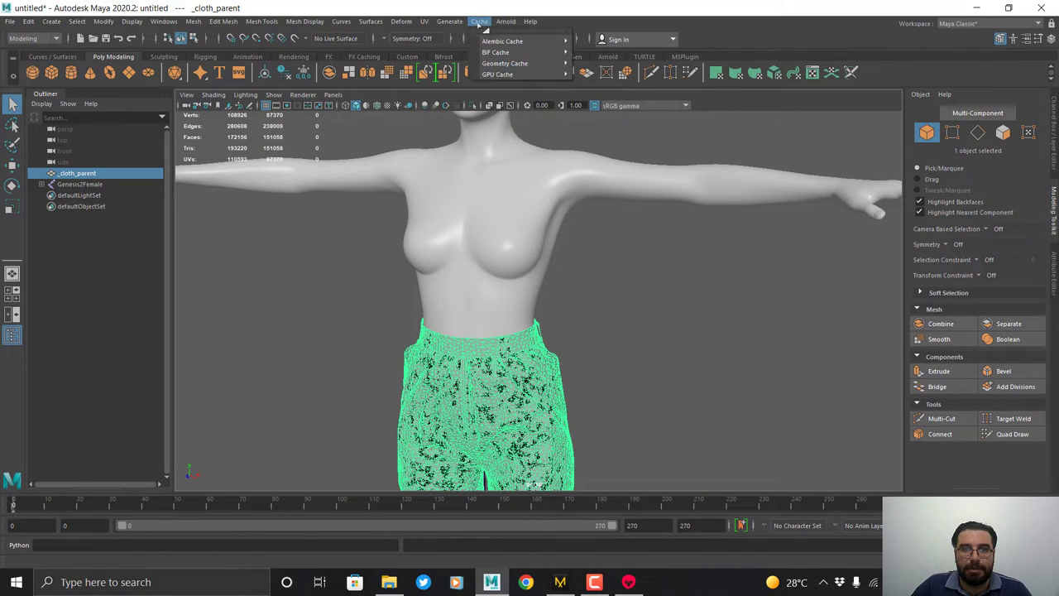
{"action": "mouse_move", "coordinate": [517, 41]}
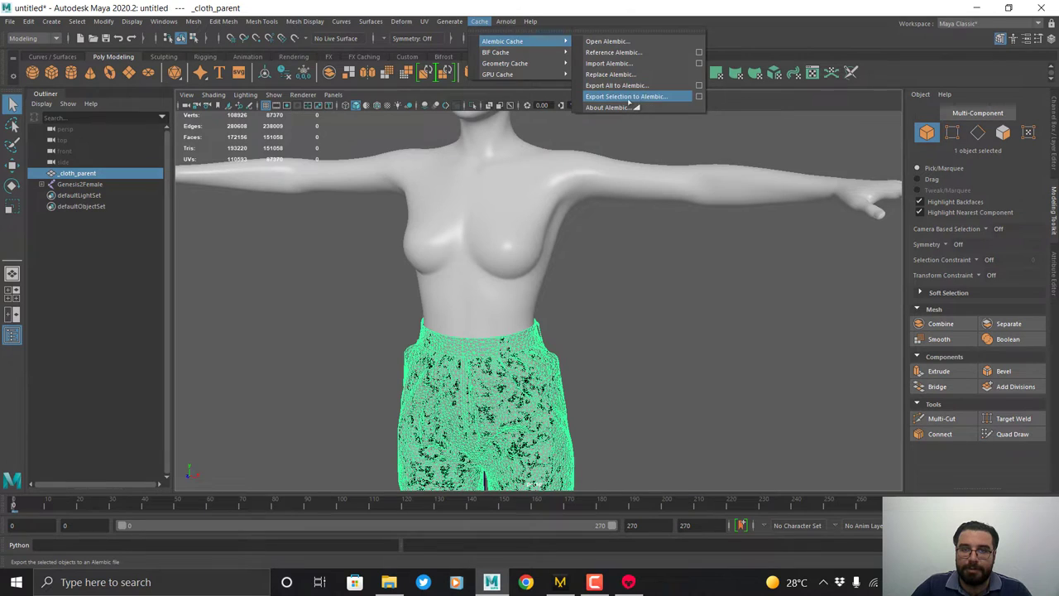
{"action": "left_click", "coordinate": [654, 96]}
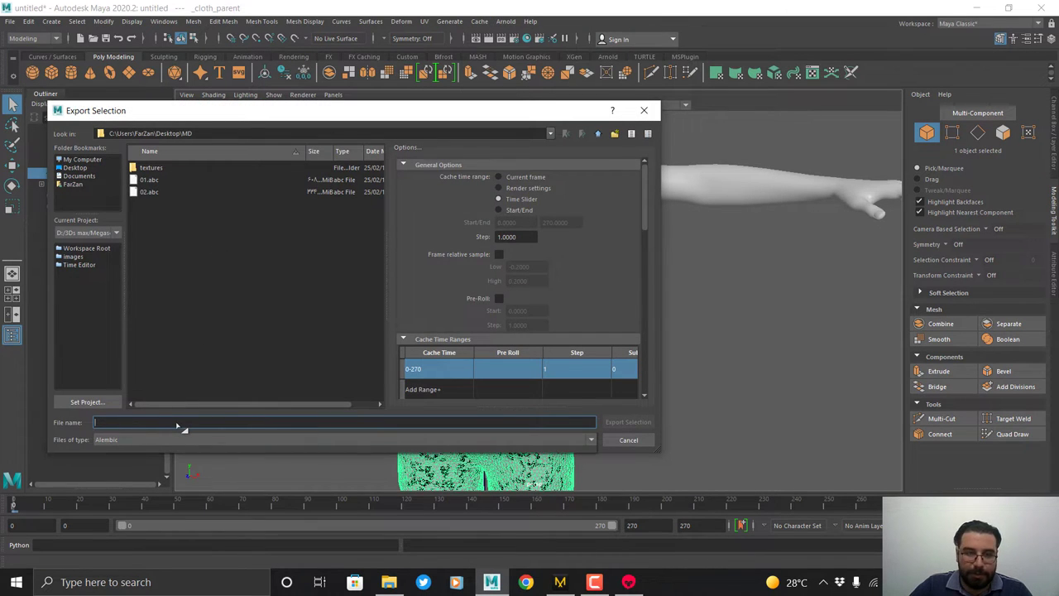
{"action": "type", "text": "03"}
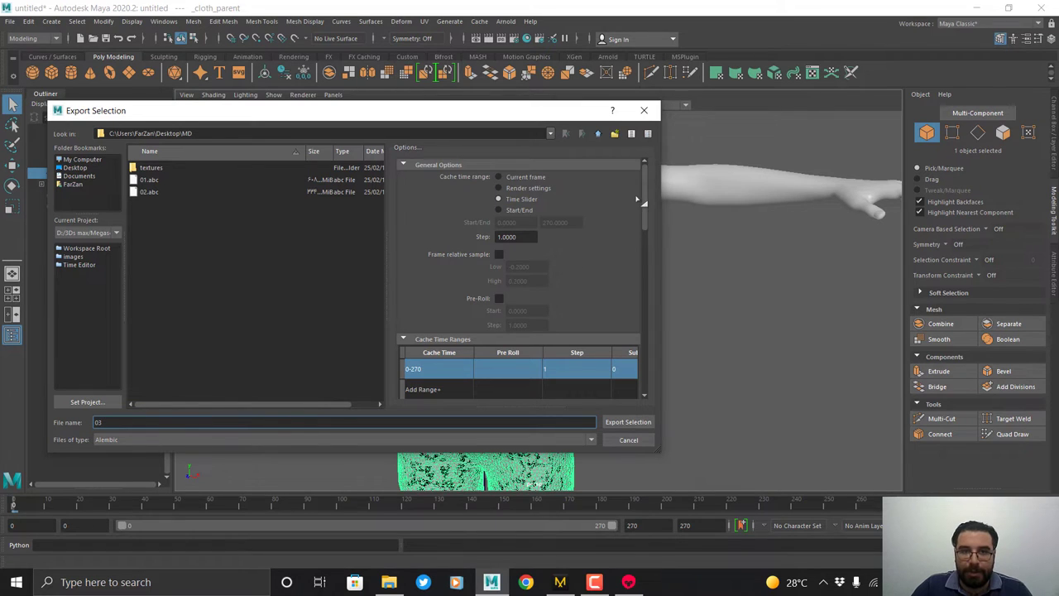
{"action": "left_click_drag", "start_coordinate": [645, 181], "coordinate": [667, 269]}
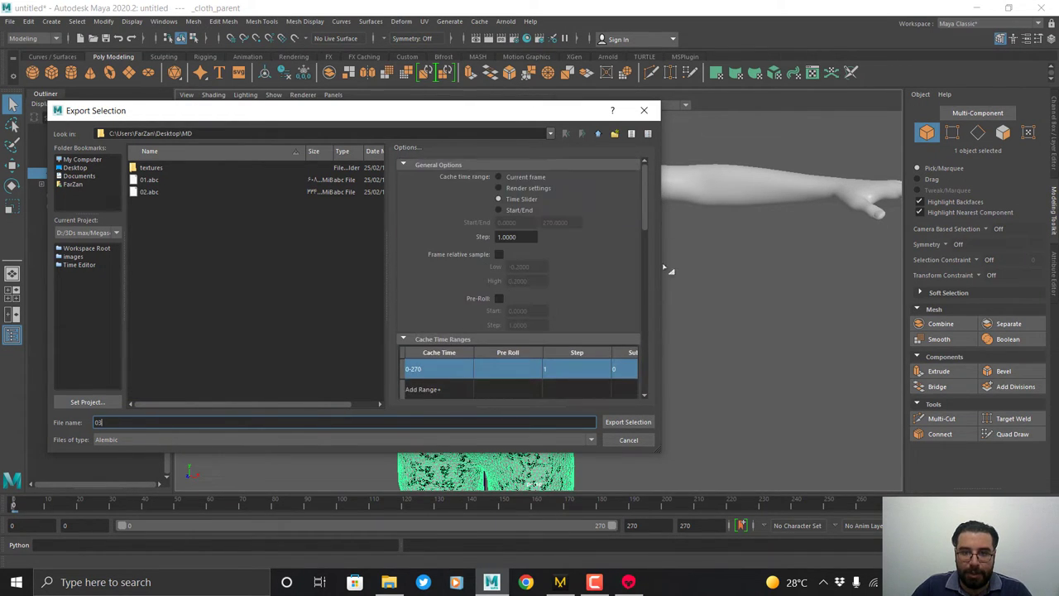
{"action": "left_click", "coordinate": [641, 421]}
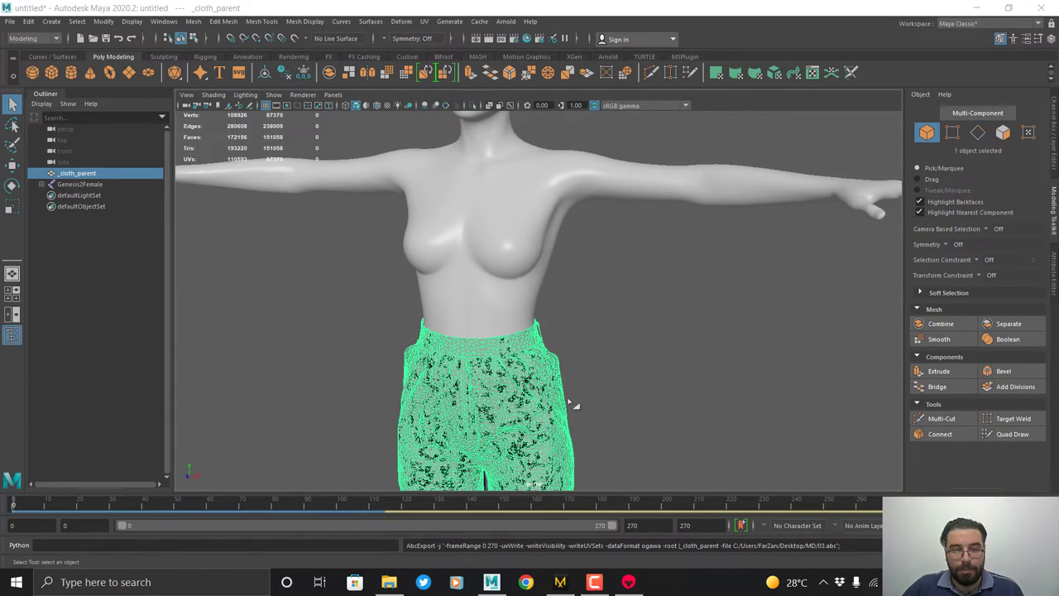
Delete the exported trousers mesh from the scene so that only the avatar is left.
{"action": "mouse_move", "coordinate": [591, 378]}
{"action": "left_mouse_down", "text": "alt"}
{"action": "mouse_move", "coordinate": [577, 379]}
{"action": "mouse_move", "coordinate": [600, 371]}
{"action": "left_mouse_up", "text": "alt"}
{"action": "left_click", "coordinate": [568, 366]}
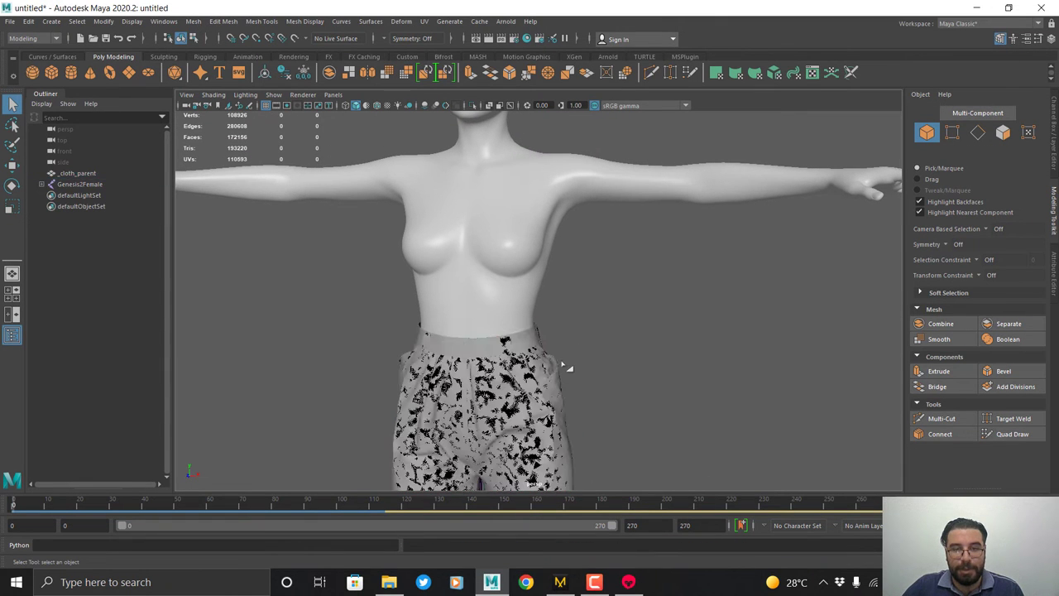
{"action": "left_click", "coordinate": [558, 370]}
{"action": "key", "text": "Delete"}
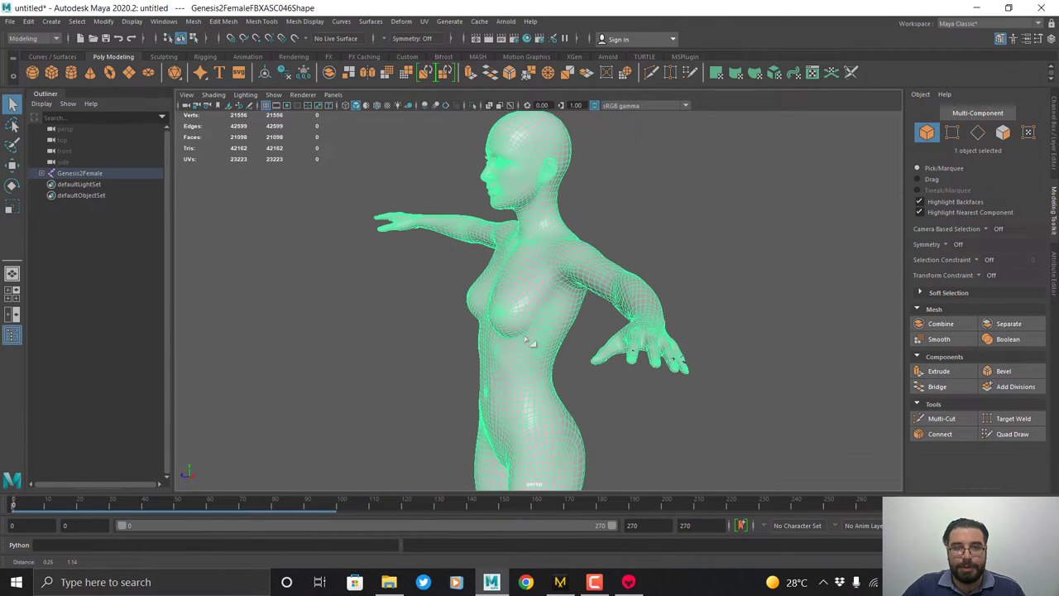
Export the selected avatar body as Alembic file 04 in the MD folder, using the Time Slider range with step 1.
{"action": "left_click_drag", "start_coordinate": [526, 343], "coordinate": [566, 307], "text": "alt"}
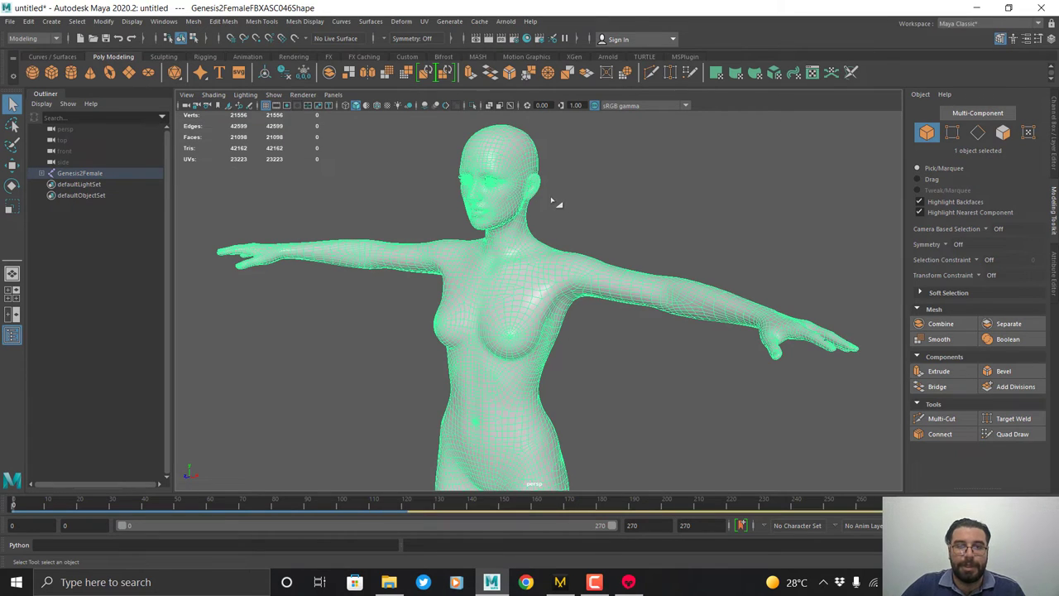
{"action": "left_click", "coordinate": [506, 20]}
{"action": "mouse_move", "coordinate": [480, 21]}
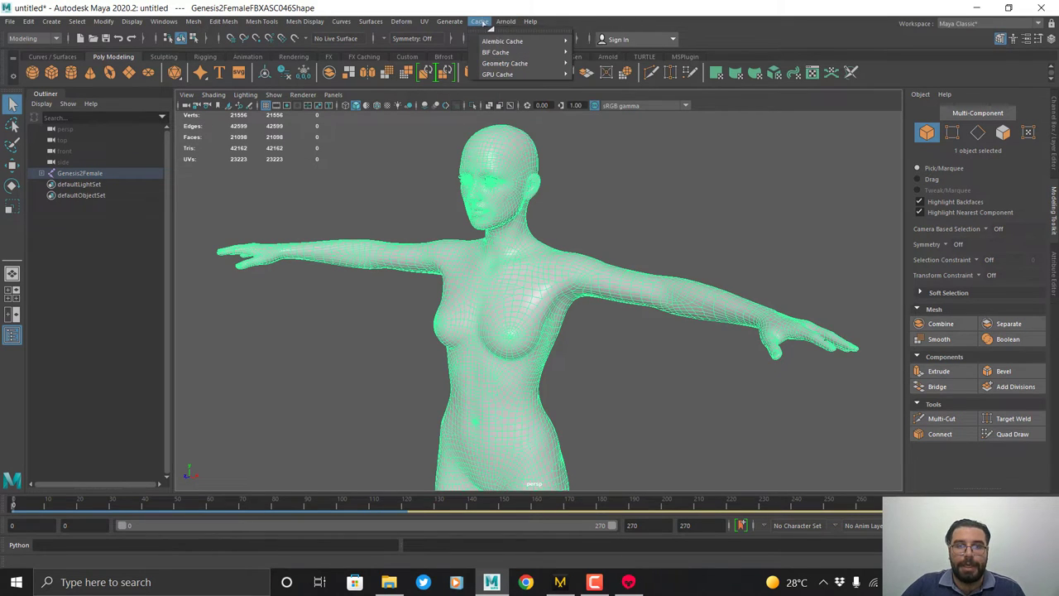
{"action": "mouse_move", "coordinate": [502, 43]}
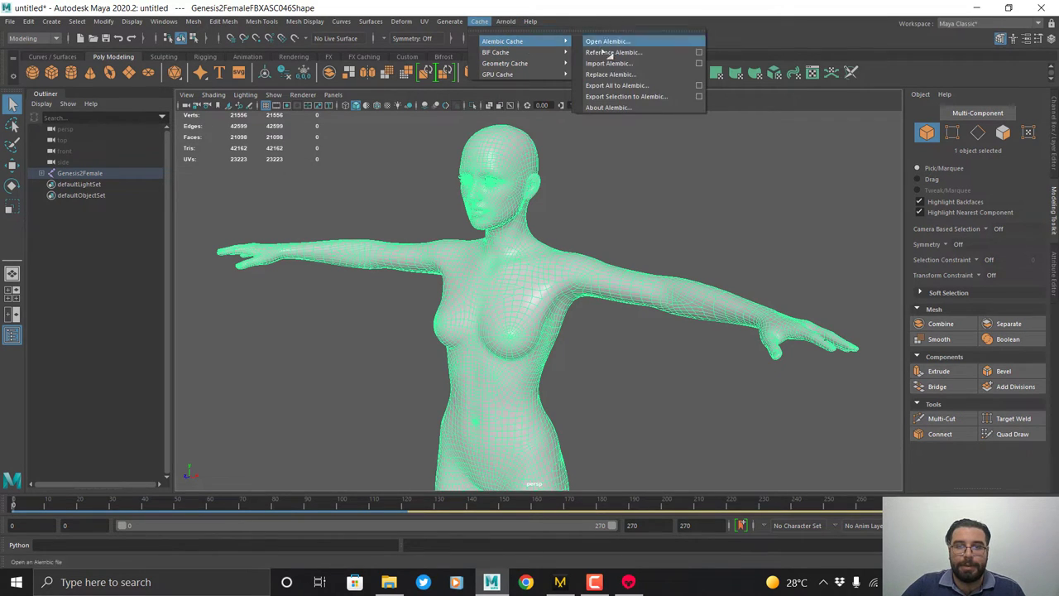
{"action": "left_click", "coordinate": [645, 97]}
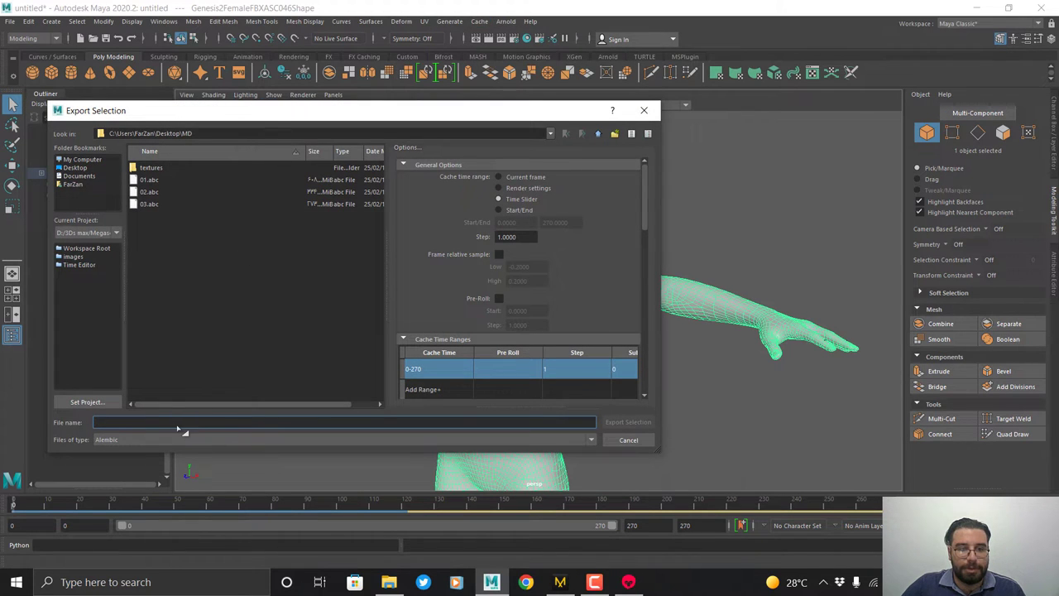
{"action": "type", "text": "04"}
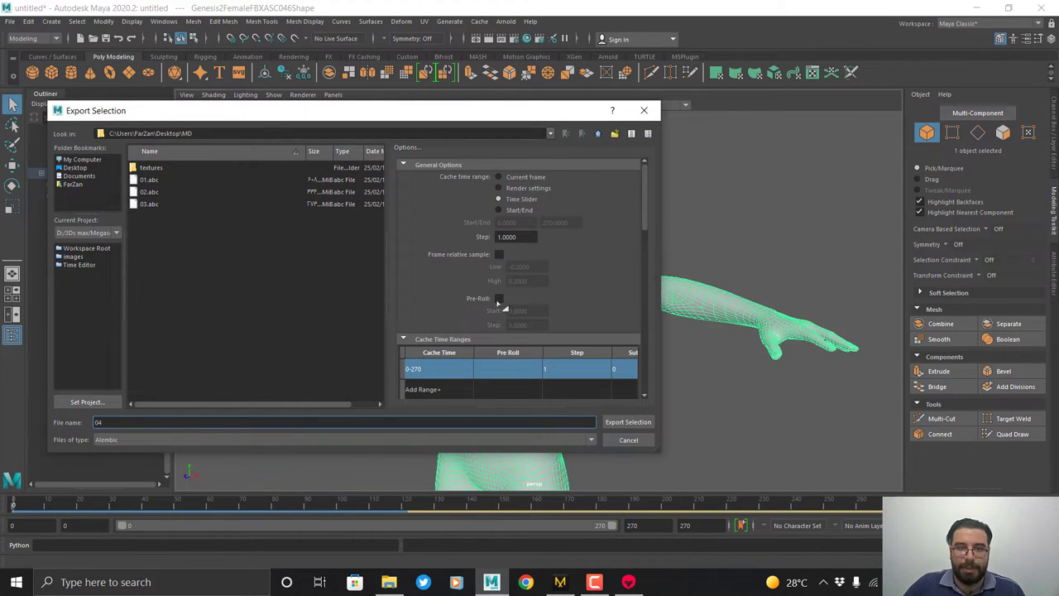
{"action": "left_click_drag", "start_coordinate": [647, 210], "coordinate": [642, 259]}
{"action": "left_click", "coordinate": [632, 423]}
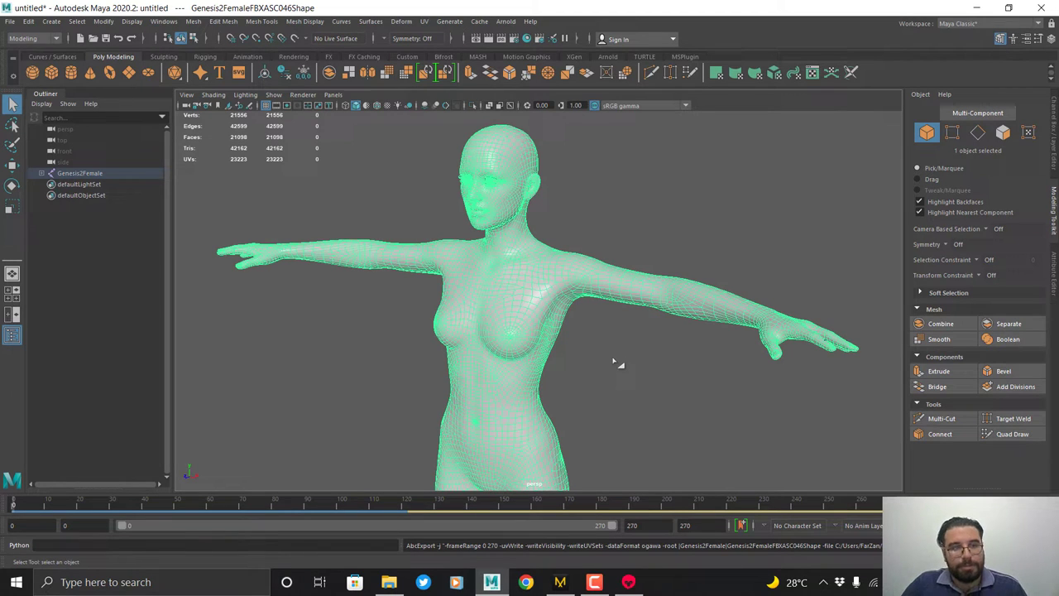
Switch to Marmoset Toolbag and import 02.abc, 03.abc and 04.abc from the MD folder into the empty scene.
{"action": "mouse_move", "coordinate": [635, 370]}
{"action": "left_mouse_down", "text": "alt"}
{"action": "mouse_move", "coordinate": [615, 369]}
{"action": "mouse_move", "coordinate": [638, 364]}
{"action": "left_mouse_up", "text": "alt"}
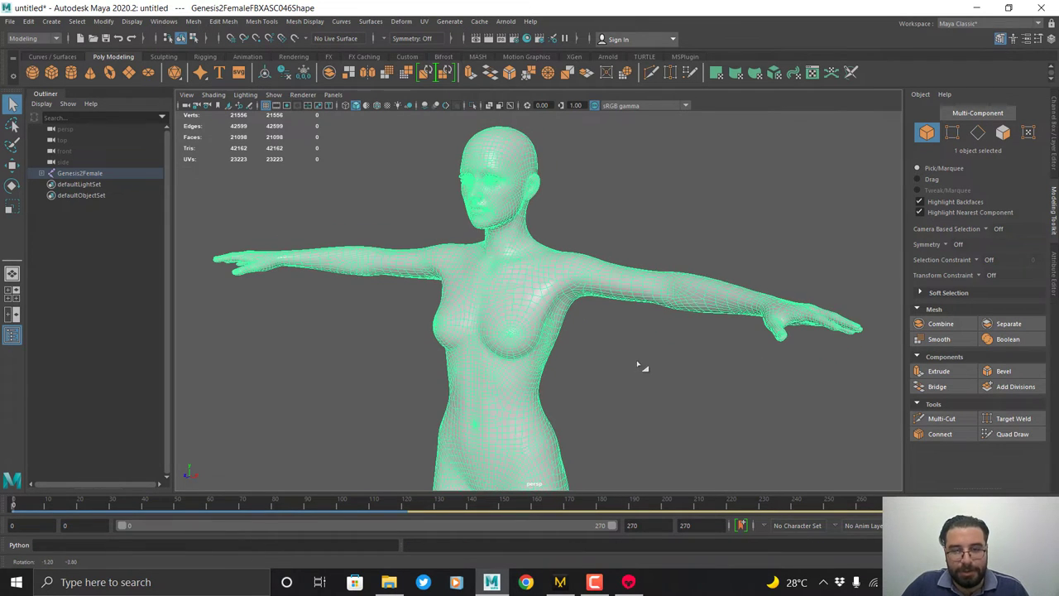
{"action": "left_click", "coordinate": [630, 583]}
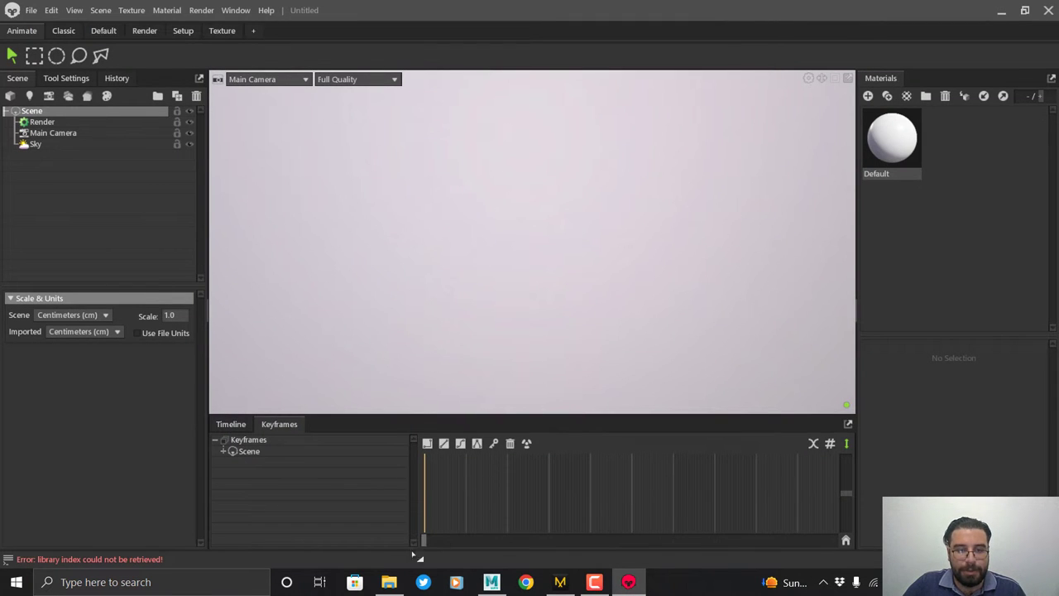
{"action": "left_click", "coordinate": [389, 581]}
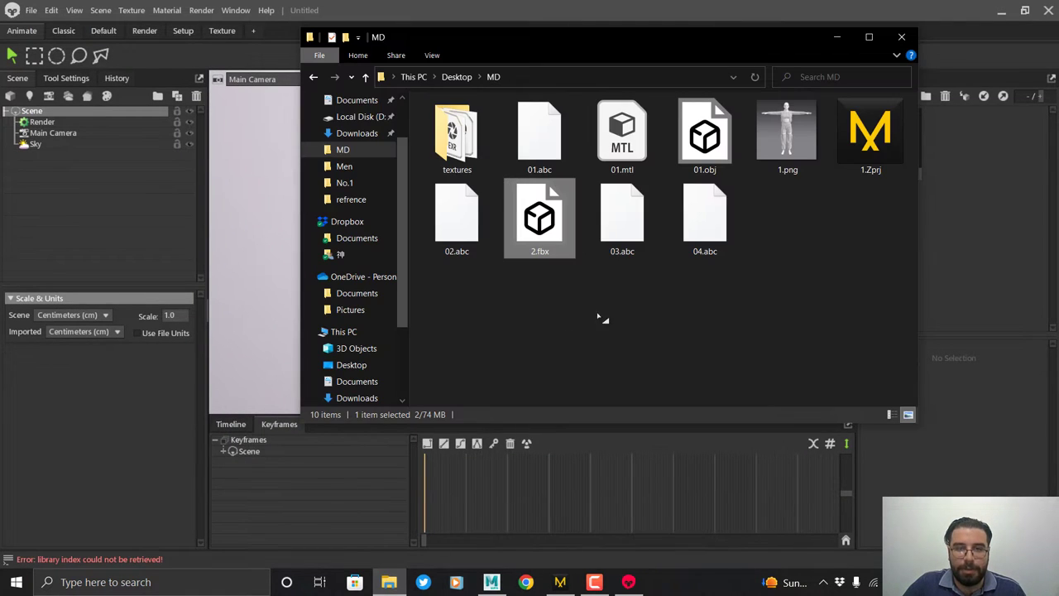
{"action": "left_click", "coordinate": [463, 230]}
{"action": "left_click", "coordinate": [629, 222], "text": "ctrl"}
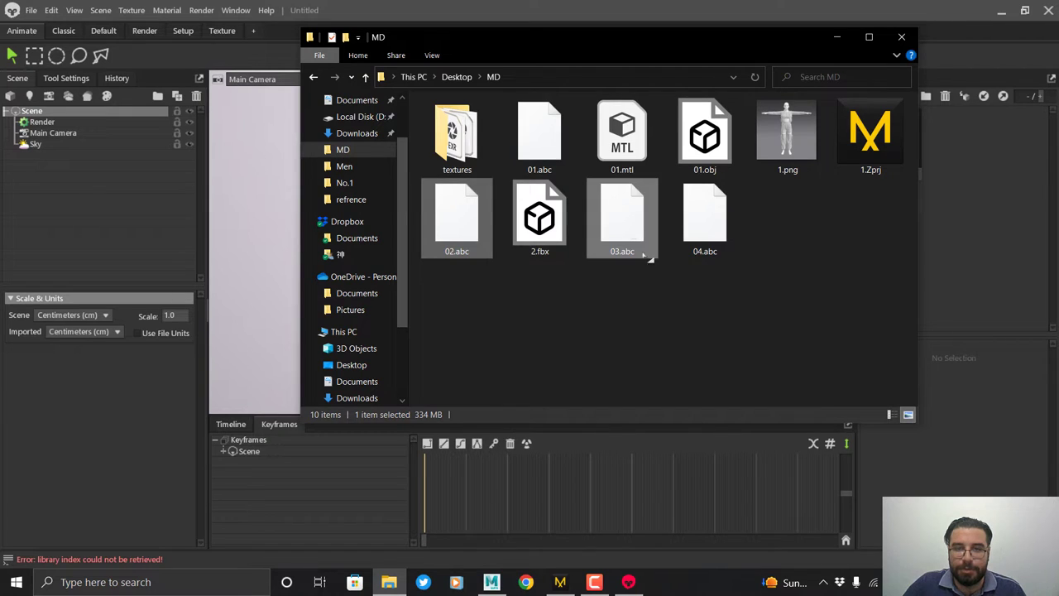
{"action": "left_click", "coordinate": [700, 232], "text": "ctrl"}
{"action": "left_click_drag", "start_coordinate": [476, 238], "coordinate": [263, 244]}
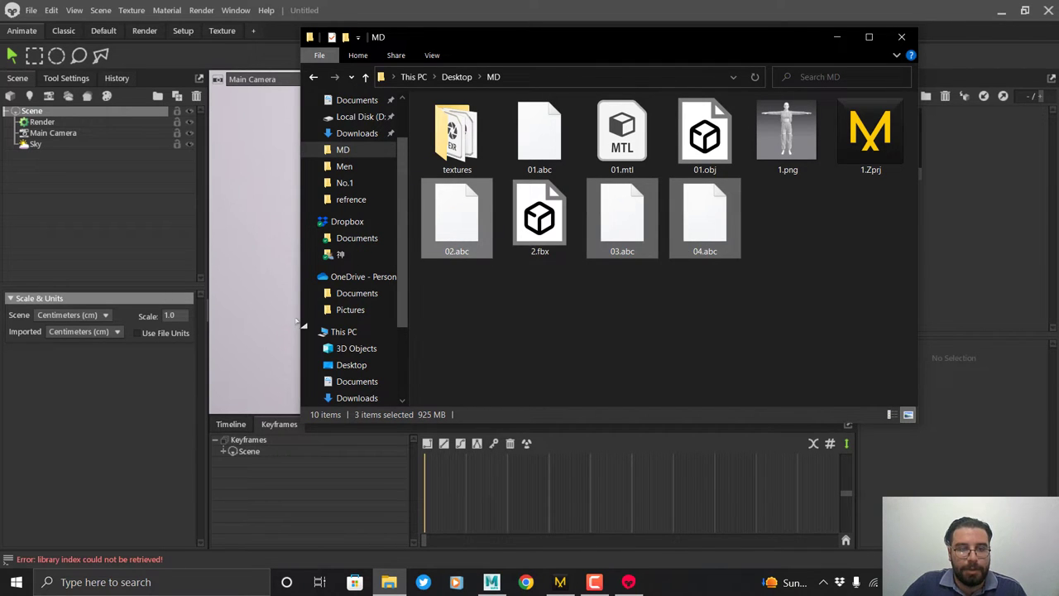
{"action": "left_click_drag", "start_coordinate": [294, 324], "coordinate": [294, 323]}
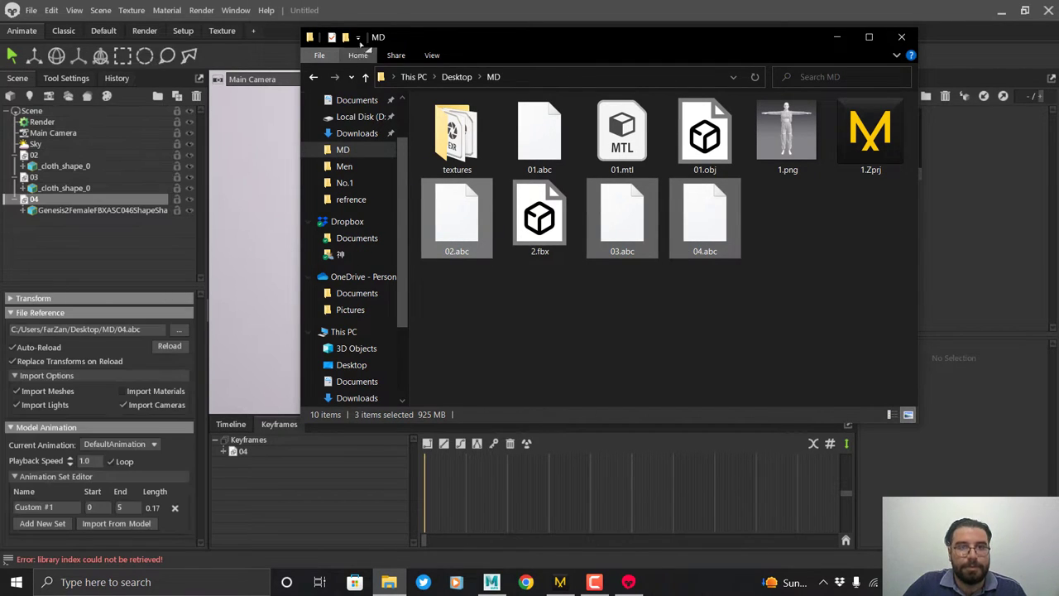
{"action": "left_click", "coordinate": [399, 23]}
Bring the dressed avatar into view and set the animation timeline's length to 270 frames.
{"action": "left_click_drag", "start_coordinate": [526, 270], "coordinate": [538, 273], "text": "alt"}
{"action": "middle_click_drag", "start_coordinate": [538, 273], "coordinate": [528, 231], "text": "alt"}
{"action": "scroll", "coordinate": [529, 248], "scroll_direction": "down", "scroll_amount": 3}
{"action": "mouse_move", "coordinate": [534, 285]}
{"action": "left_mouse_down", "text": "alt"}
{"action": "mouse_move", "coordinate": [554, 295]}
{"action": "mouse_move", "coordinate": [523, 295]}
{"action": "left_mouse_up", "text": "alt"}
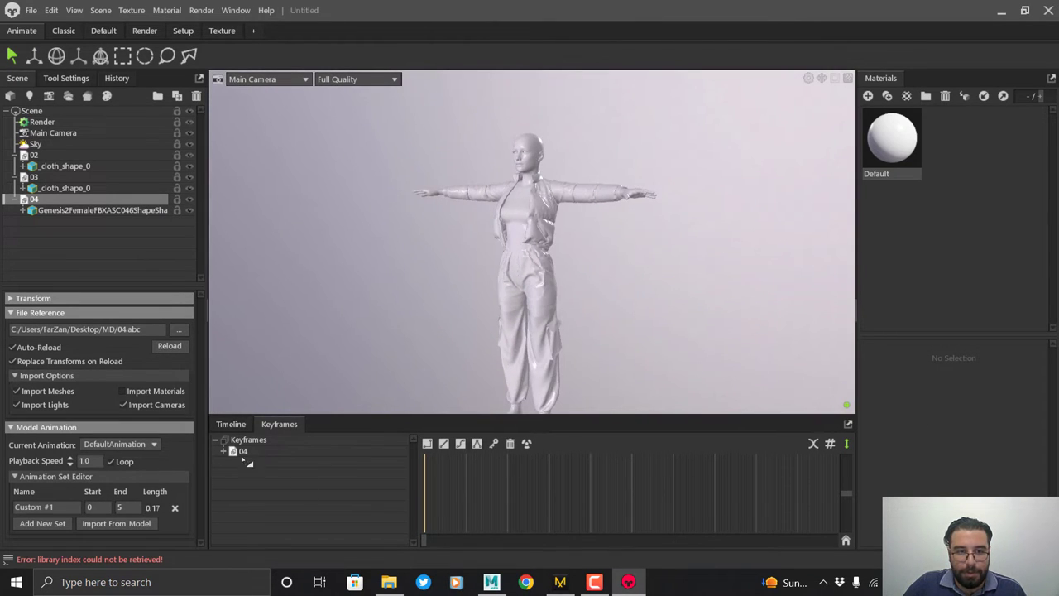
{"action": "left_click", "coordinate": [234, 424]}
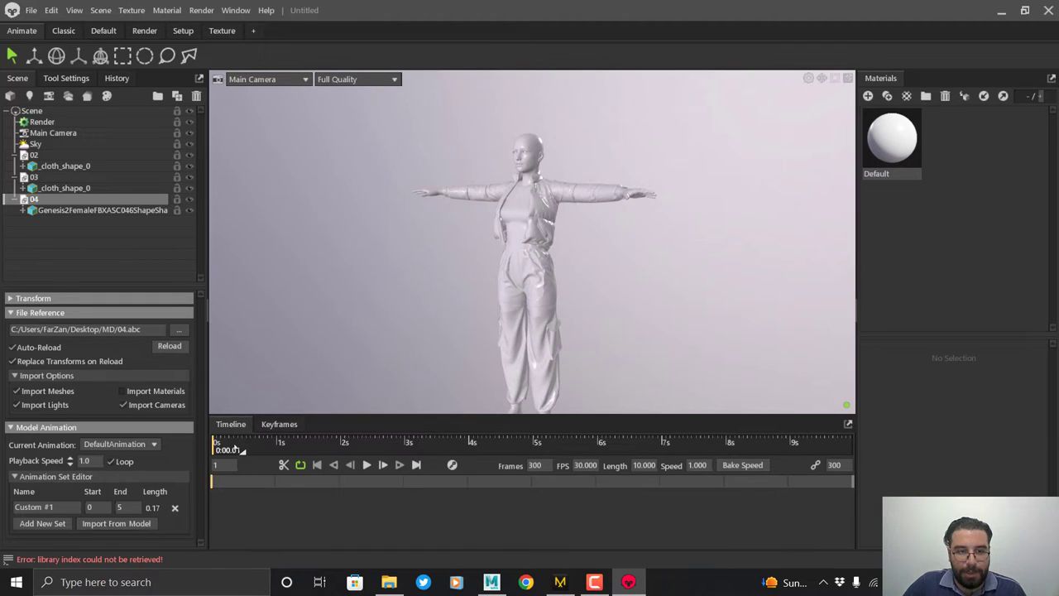
{"action": "left_click_drag", "start_coordinate": [240, 449], "coordinate": [209, 447]}
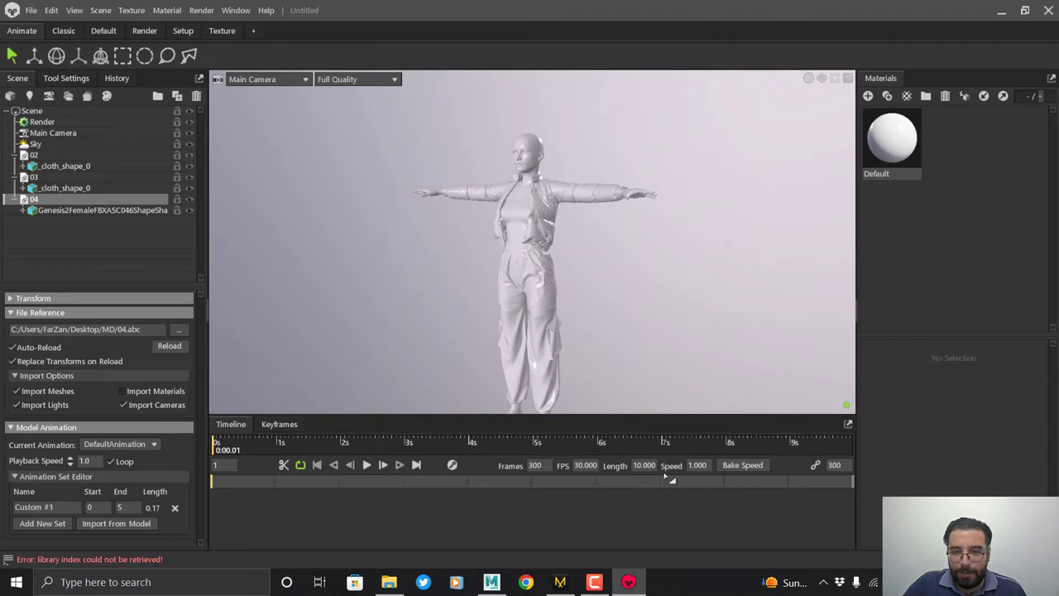
{"action": "left_click", "coordinate": [535, 466]}
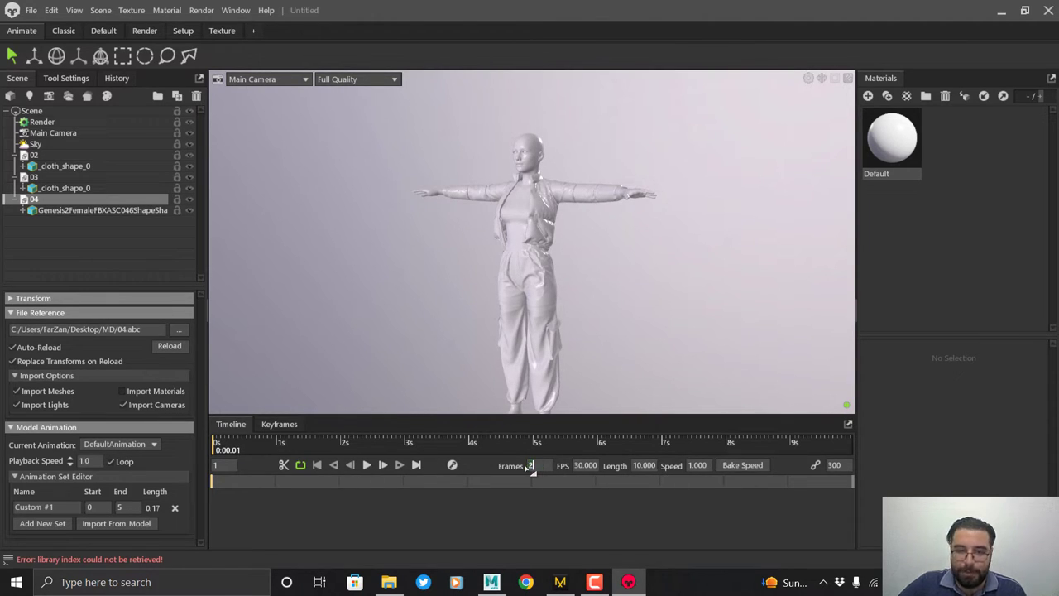
{"action": "key", "text": "Return"}
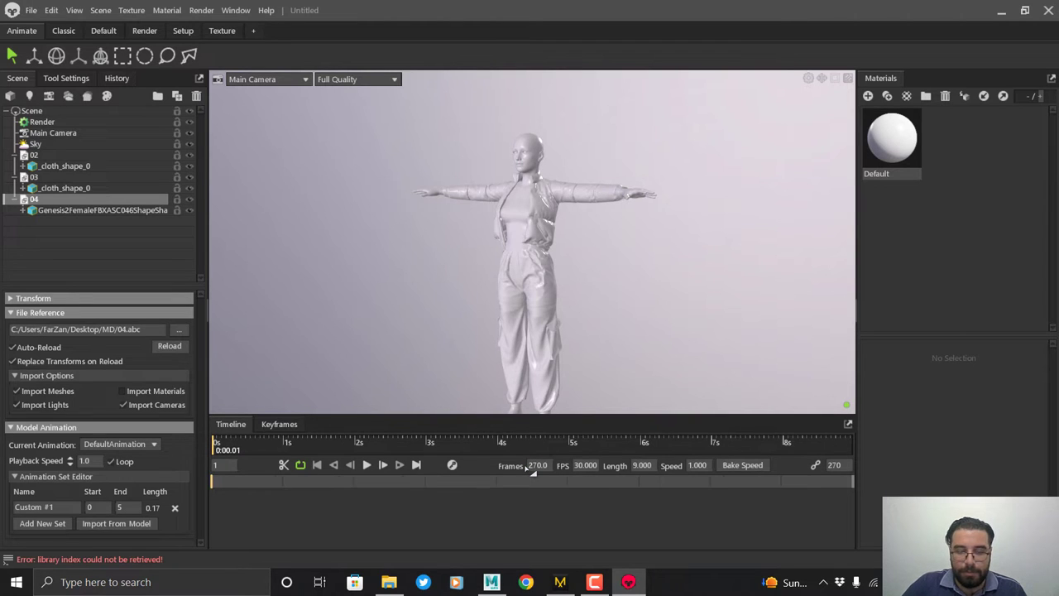
Add two new materials, assigning the first to the jacket mesh and the second to the trousers mesh.
{"action": "key", "text": "f"}
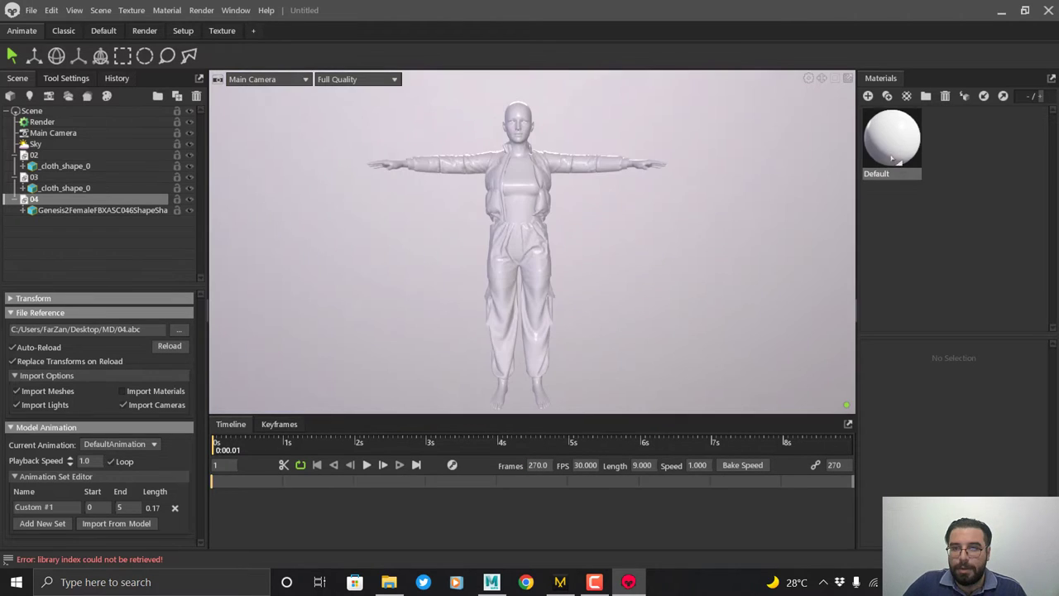
{"action": "right_click", "coordinate": [908, 207]}
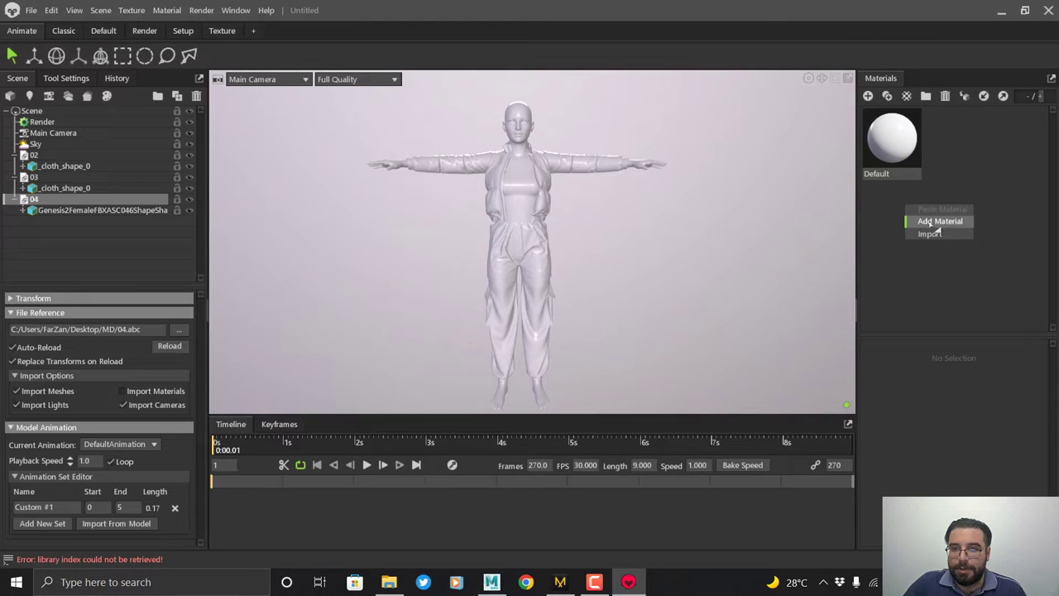
{"action": "left_click", "coordinate": [930, 221]}
{"action": "left_click", "coordinate": [944, 217]}
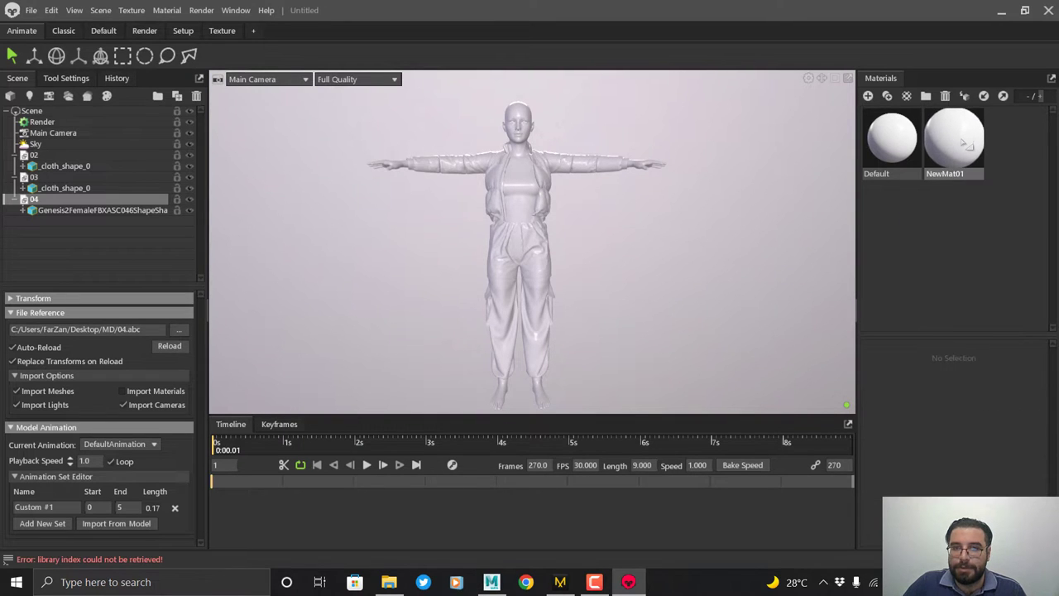
{"action": "left_click_drag", "start_coordinate": [964, 147], "coordinate": [550, 161]}
{"action": "right_click", "coordinate": [925, 226]}
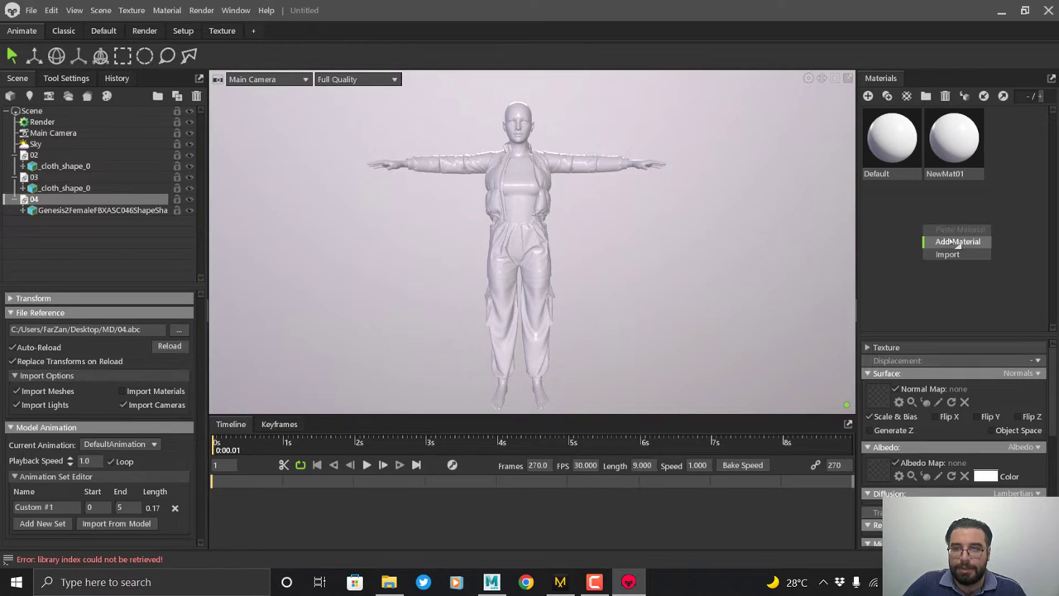
{"action": "left_click", "coordinate": [943, 238]}
{"action": "left_click_drag", "start_coordinate": [1016, 137], "coordinate": [539, 252]}
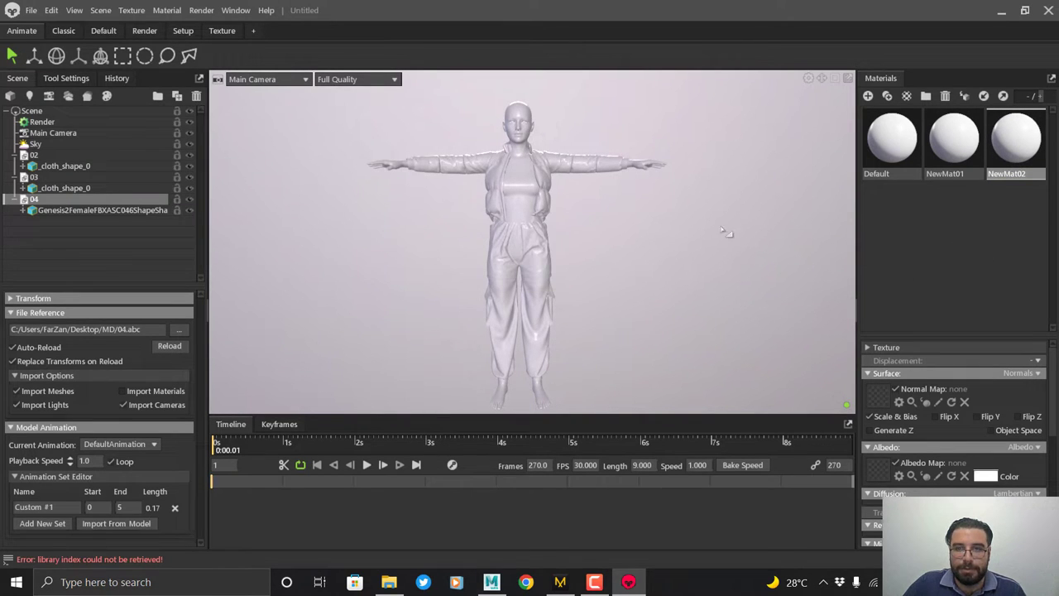
Load thick_1001_Normal.exr from the MD textures folder as the normal map of NewMat01.
{"action": "left_click", "coordinate": [943, 154]}
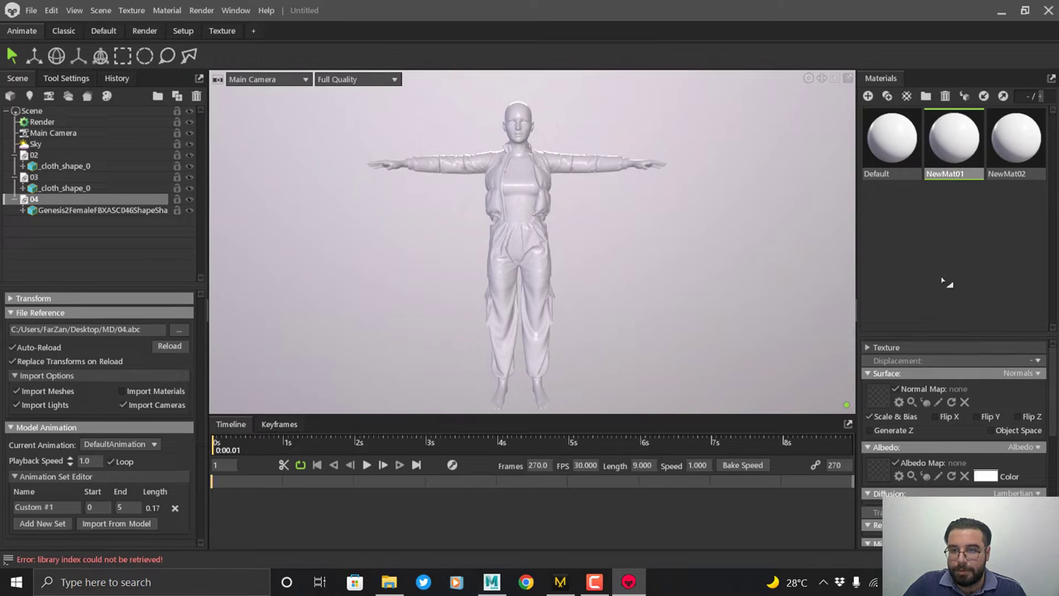
{"action": "scroll", "coordinate": [927, 379], "scroll_direction": "down", "scroll_amount": 2}
{"action": "scroll", "coordinate": [919, 357], "scroll_direction": "up", "scroll_amount": 1}
{"action": "left_click_drag", "start_coordinate": [914, 337], "coordinate": [917, 252]}
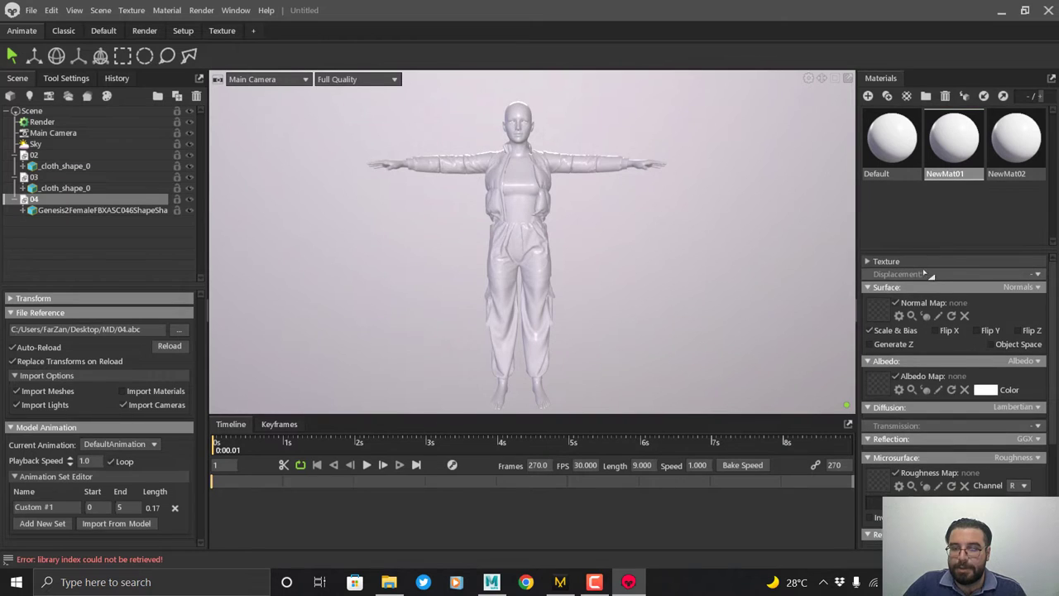
{"action": "scroll", "coordinate": [932, 280], "scroll_direction": "down", "scroll_amount": 1}
{"action": "scroll", "coordinate": [925, 284], "scroll_direction": "up", "scroll_amount": 1}
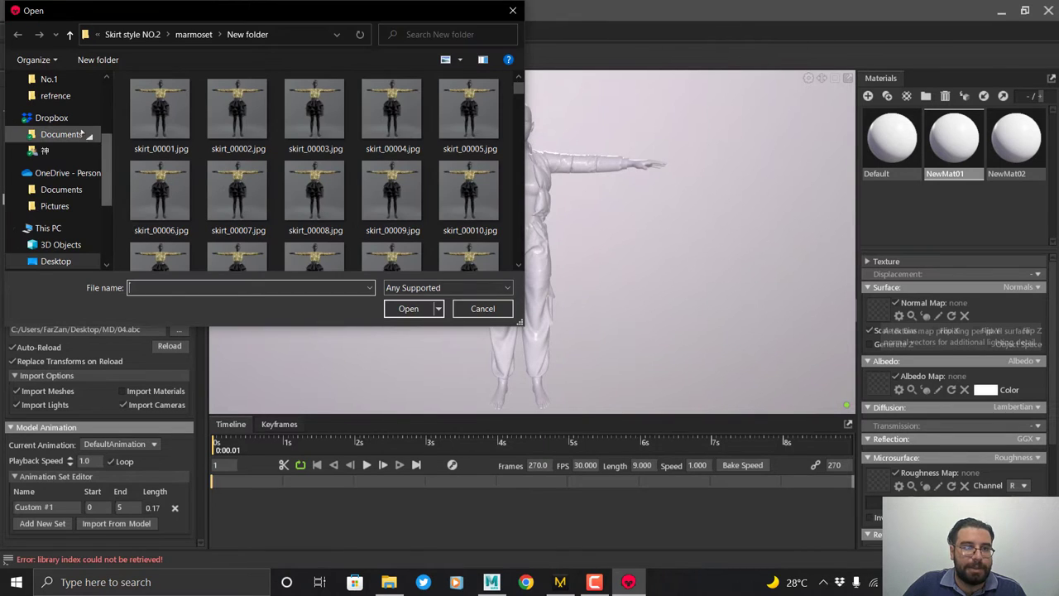
{"action": "scroll", "coordinate": [74, 124], "scroll_direction": "up", "scroll_amount": 3}
{"action": "left_click", "coordinate": [62, 95]}
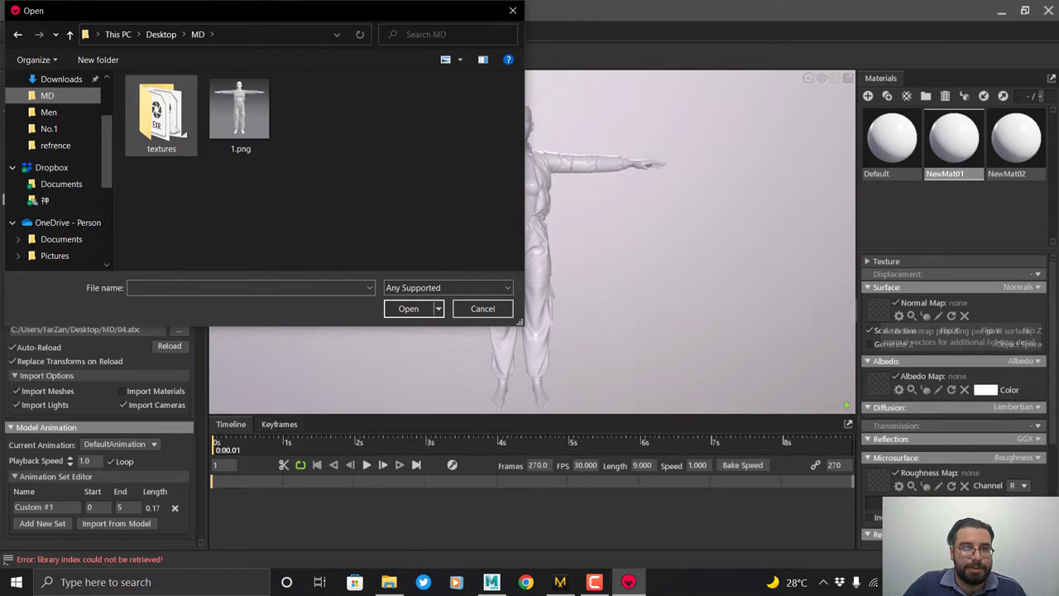
{"action": "double_click", "coordinate": [161, 116]}
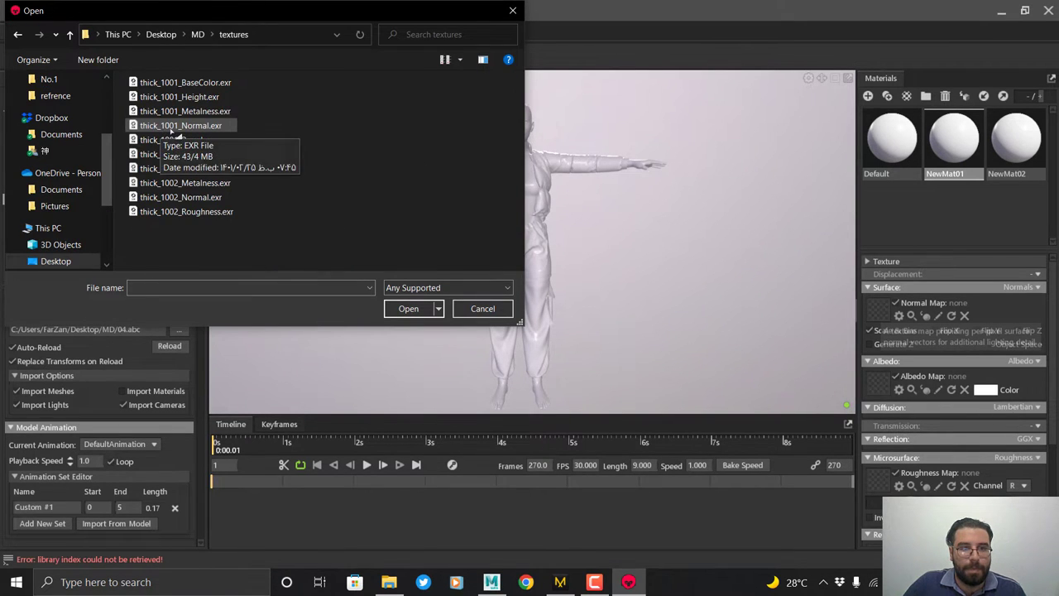
{"action": "double_click", "coordinate": [175, 127]}
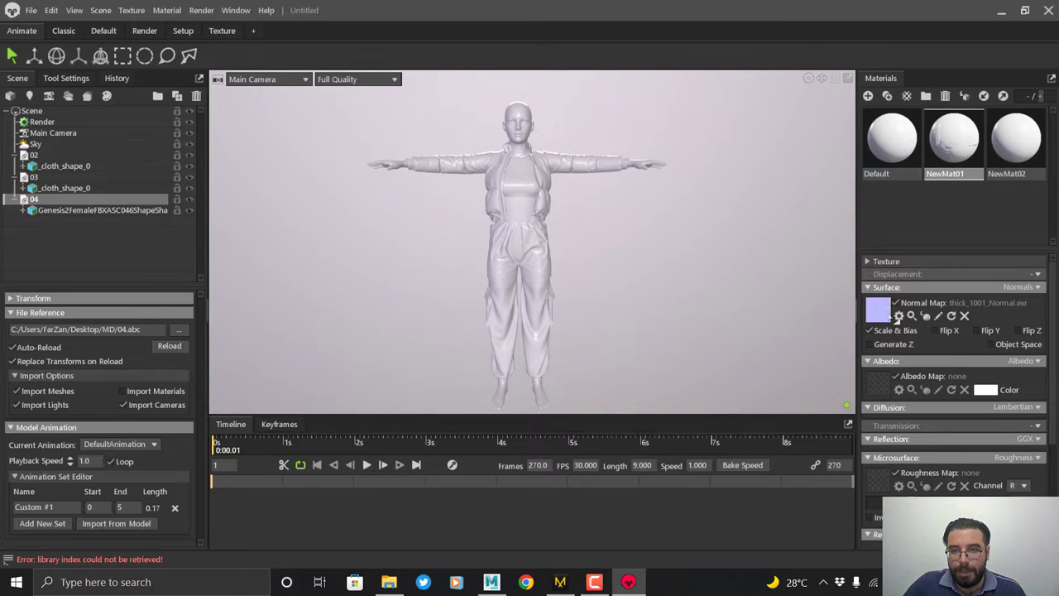
Load thick_1001_BaseColor.exr as NewMat01's albedo map and turn off its sRGB Color Space option.
{"action": "left_click", "coordinate": [886, 387]}
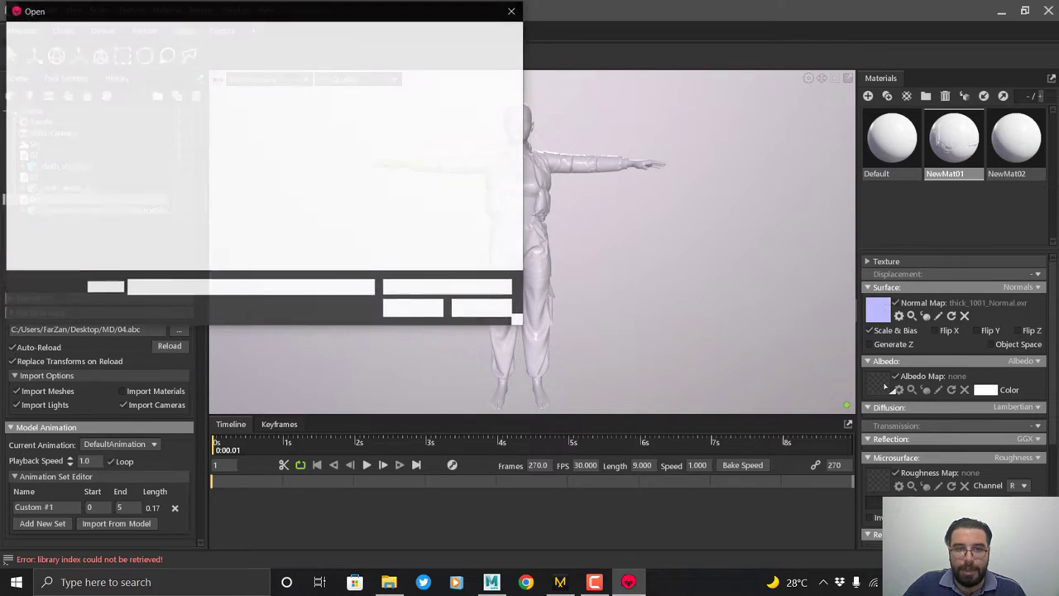
{"action": "double_click", "coordinate": [190, 84]}
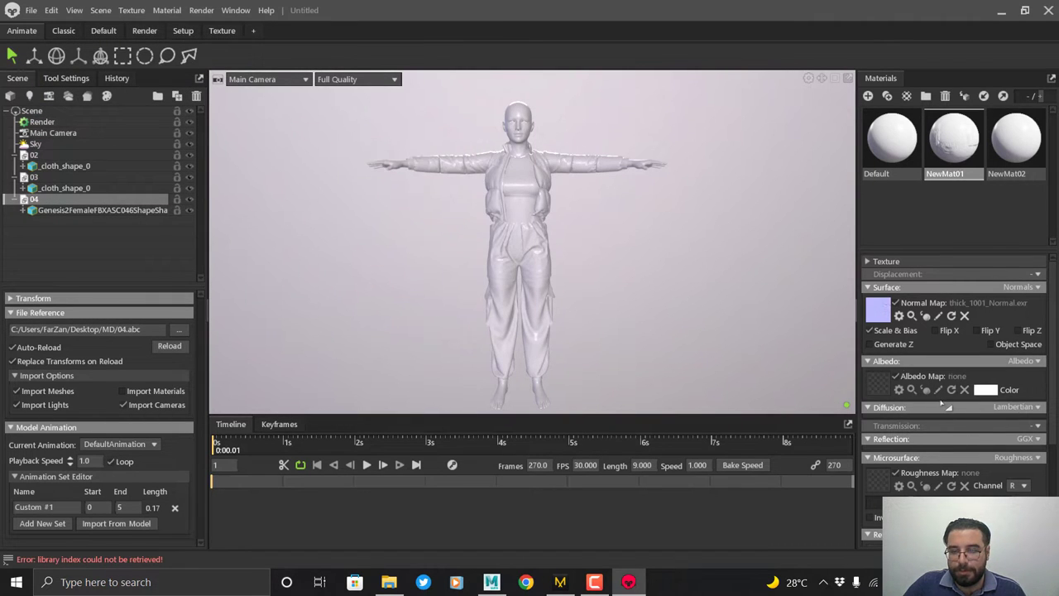
{"action": "left_click", "coordinate": [901, 390]}
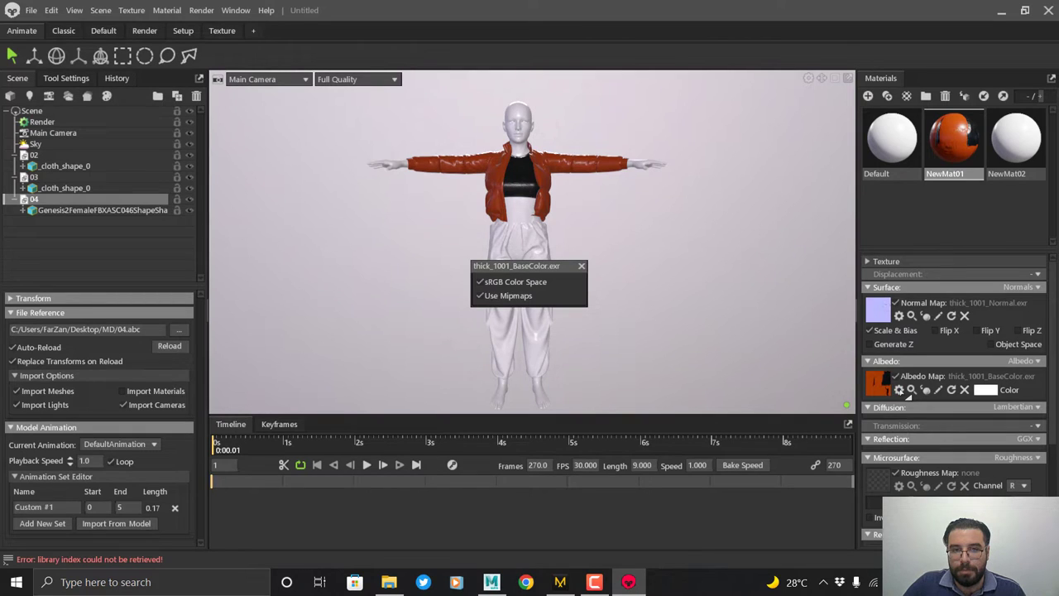
{"action": "left_click", "coordinate": [515, 281]}
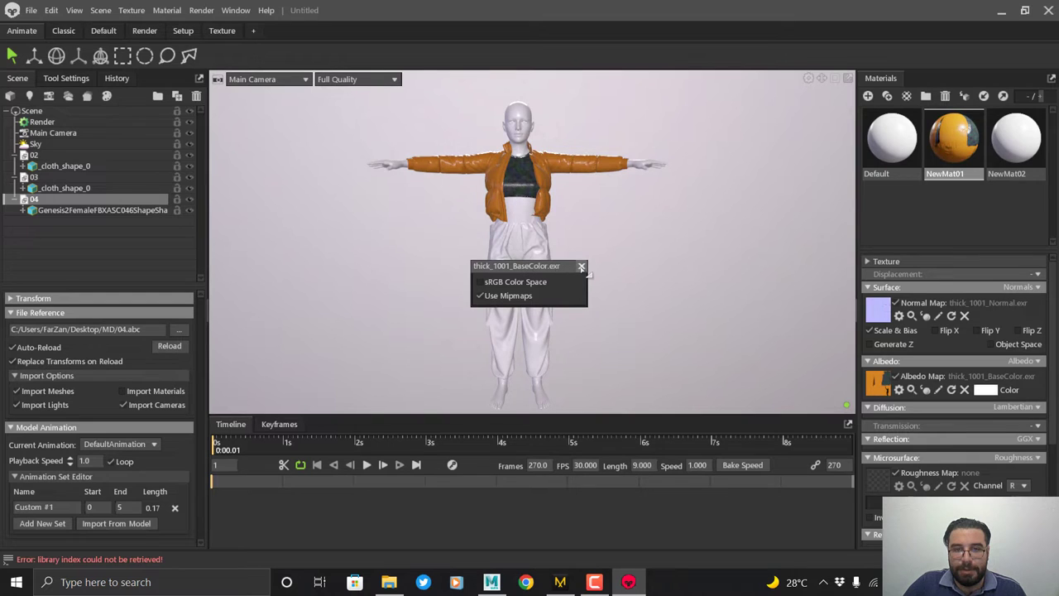
{"action": "left_click", "coordinate": [581, 266]}
{"action": "scroll", "coordinate": [562, 257], "scroll_direction": "up", "scroll_amount": 5}
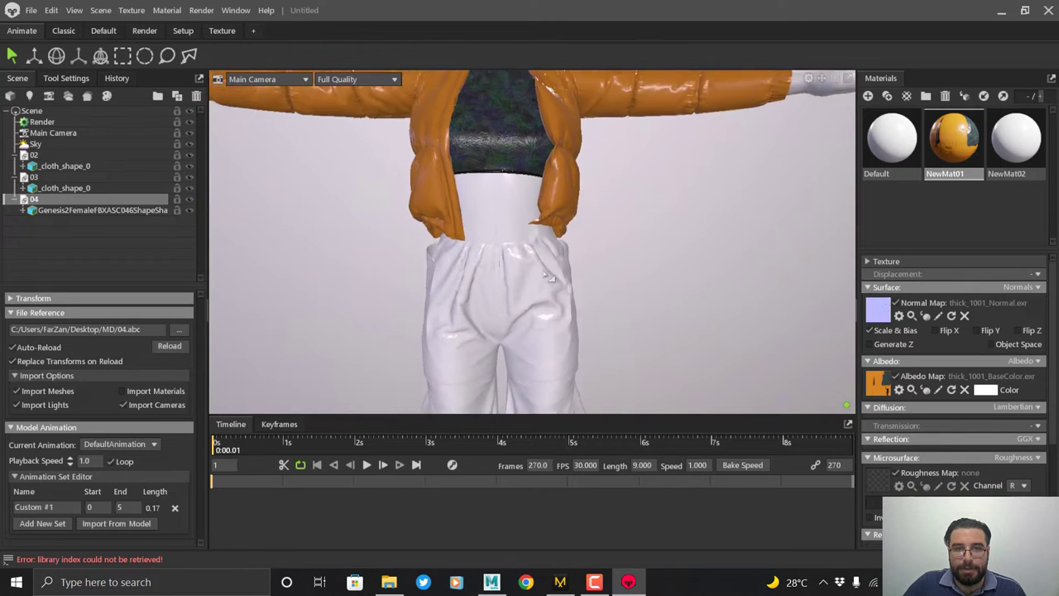
{"action": "scroll", "coordinate": [545, 276], "scroll_direction": "down", "scroll_amount": 5}
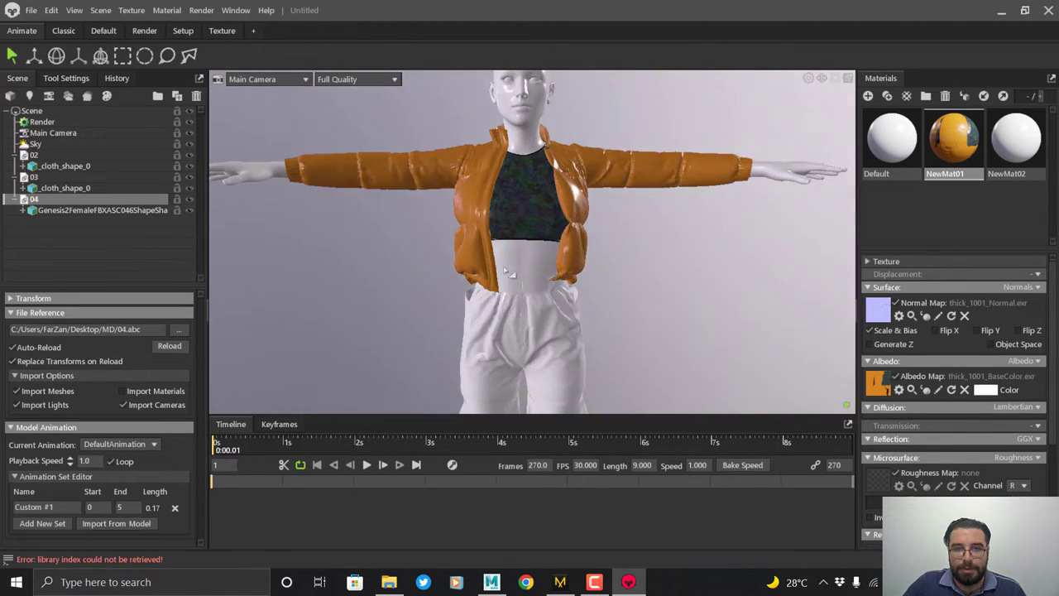
{"action": "left_click_drag", "start_coordinate": [505, 271], "coordinate": [542, 281], "text": "shift"}
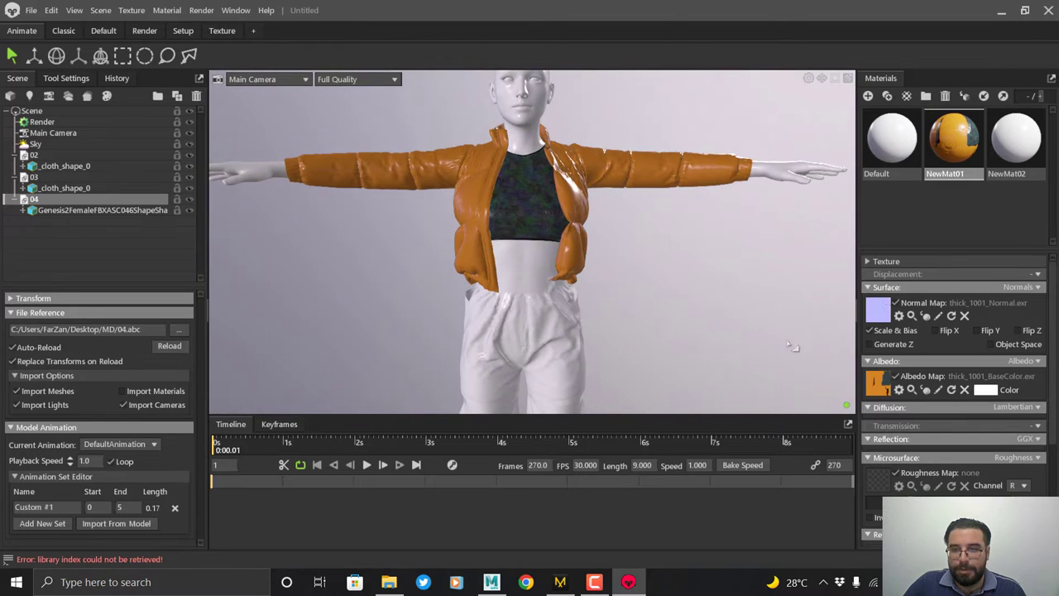
Load thick_1001_Roughness.exr as NewMat01's roughness map and thick_1001_Metalness.exr as its metalness map.
{"action": "scroll", "coordinate": [937, 391], "scroll_direction": "down", "scroll_amount": 2}
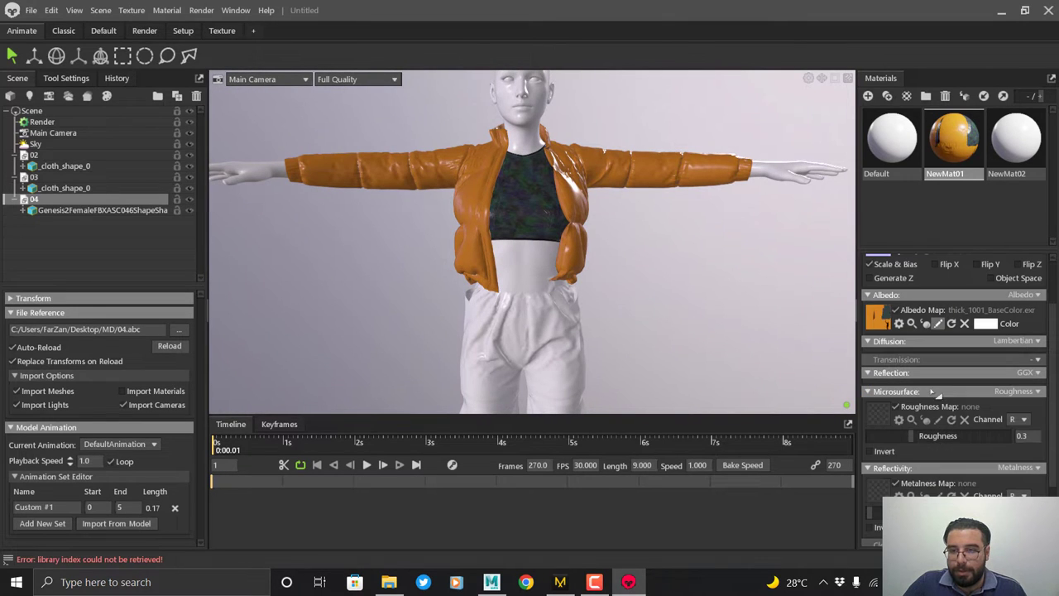
{"action": "left_click", "coordinate": [882, 414]}
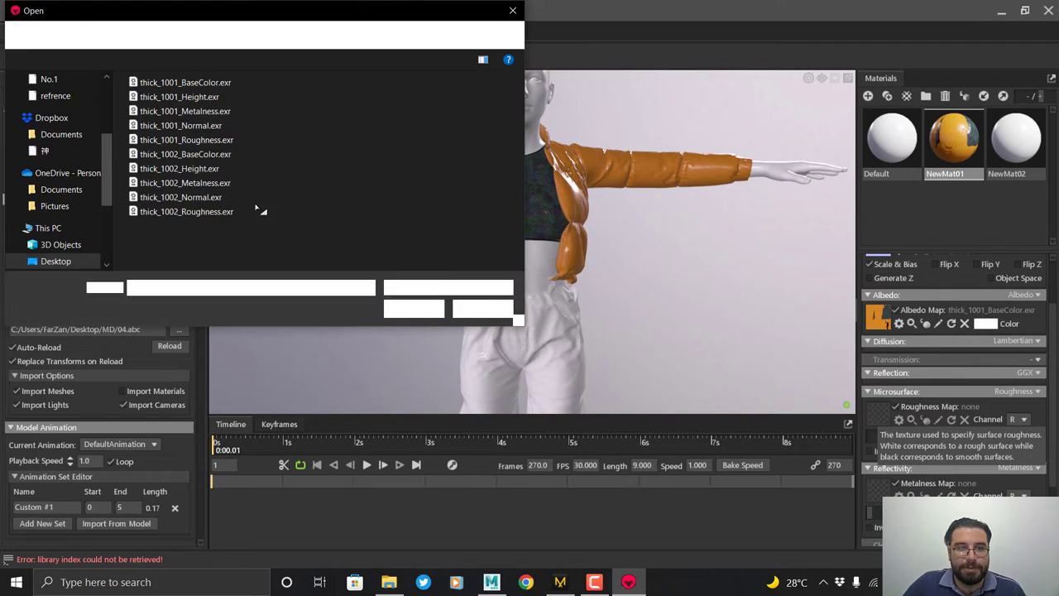
{"action": "double_click", "coordinate": [154, 141]}
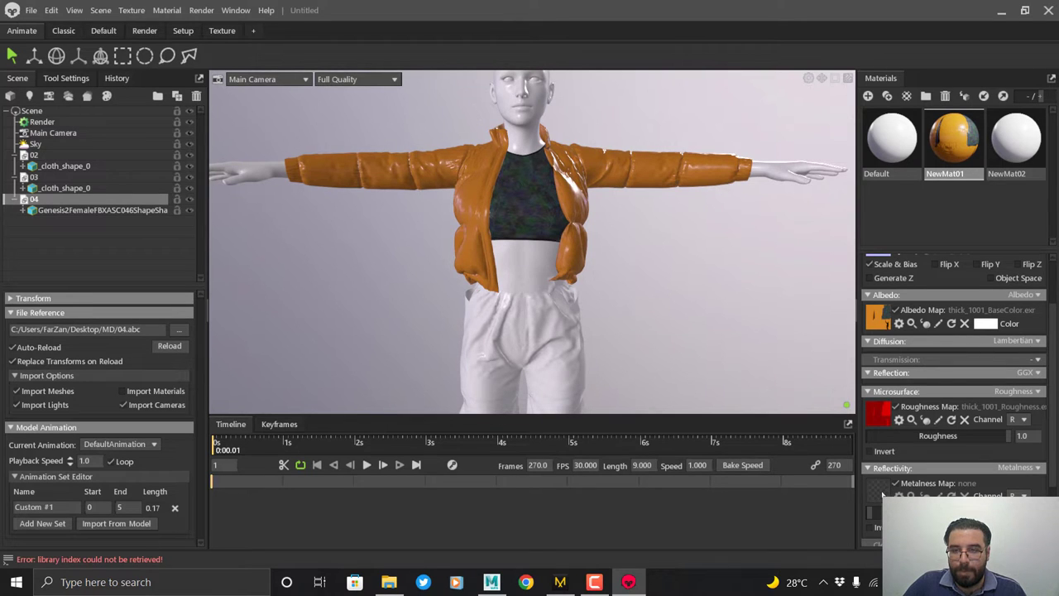
{"action": "left_click", "coordinate": [882, 495]}
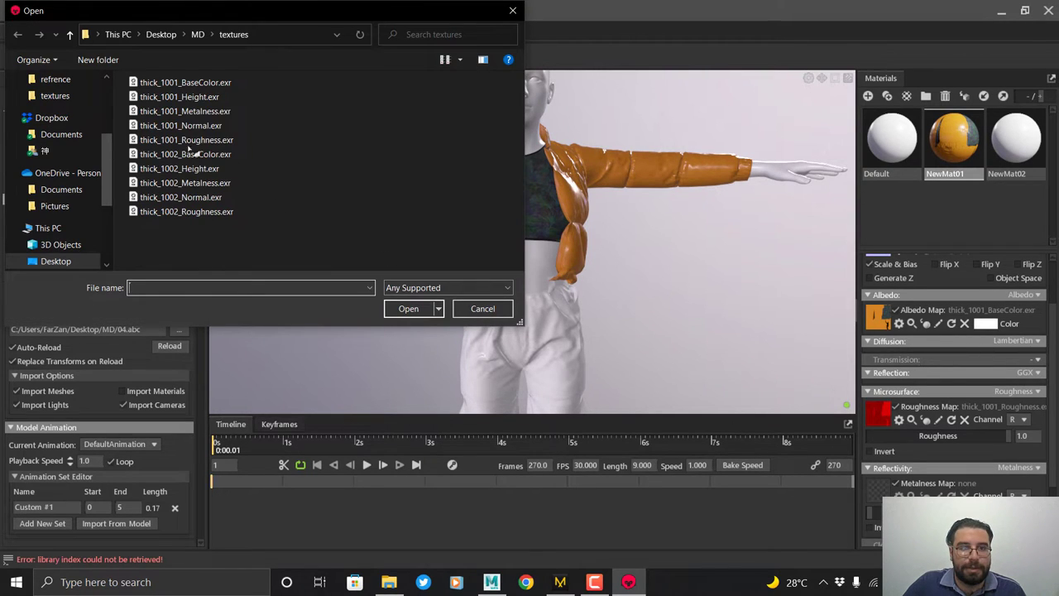
{"action": "double_click", "coordinate": [184, 112]}
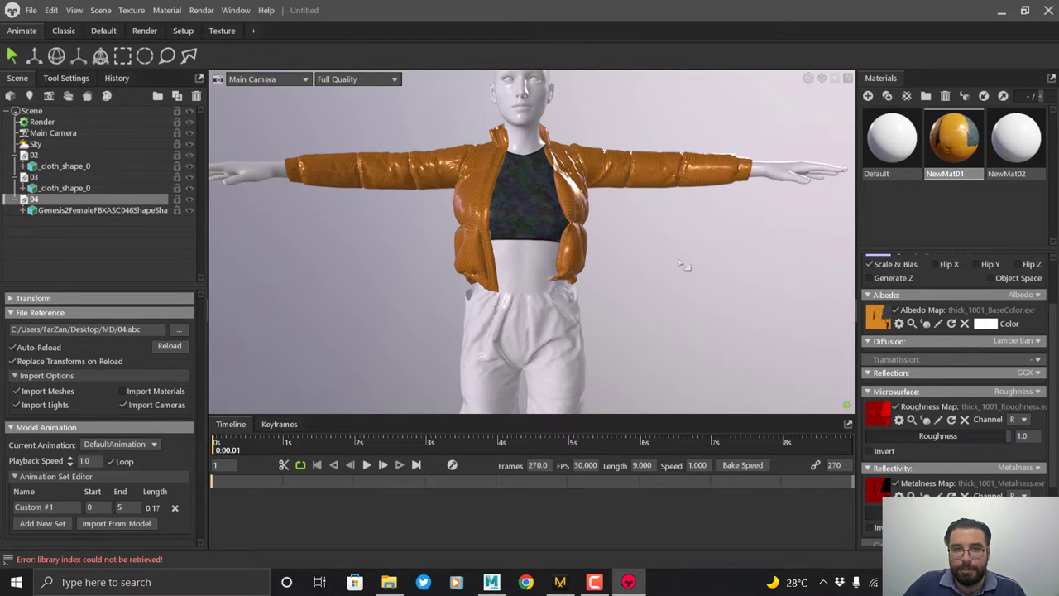
{"action": "left_click_drag", "start_coordinate": [680, 263], "coordinate": [602, 236]}
{"action": "scroll", "coordinate": [607, 330], "scroll_direction": "up", "scroll_amount": 6}
{"action": "scroll", "coordinate": [542, 259], "scroll_direction": "down", "scroll_amount": 4}
{"action": "scroll", "coordinate": [602, 236], "scroll_direction": "down", "scroll_amount": 4}
Load thick_1002_Normal.exr as NewMat02's normal map and thick_1002_BaseColor.exr as its albedo map.
{"action": "left_click", "coordinate": [1017, 149]}
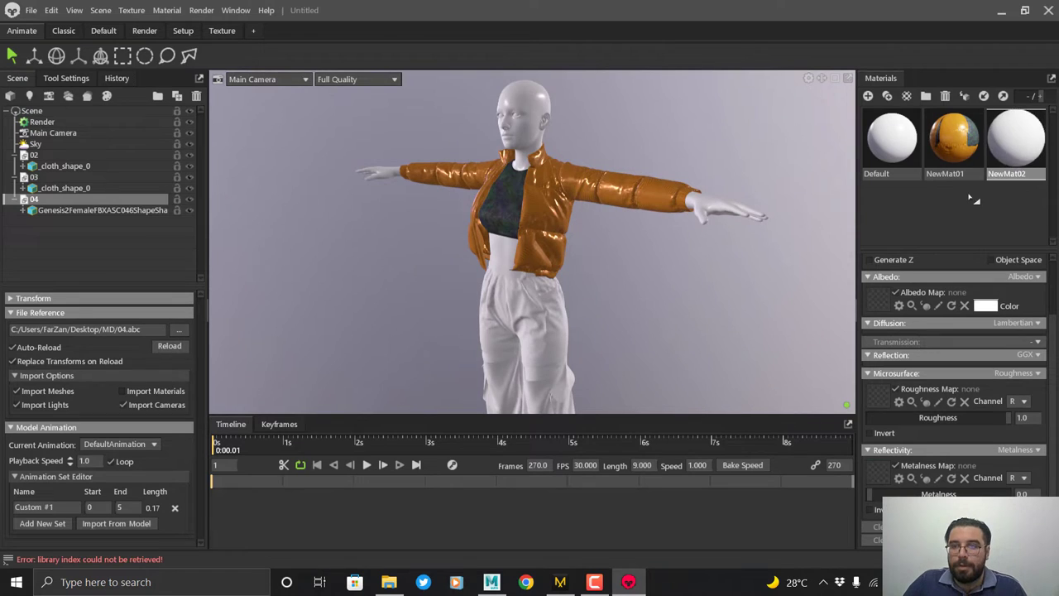
{"action": "right_click", "coordinate": [1016, 142]}
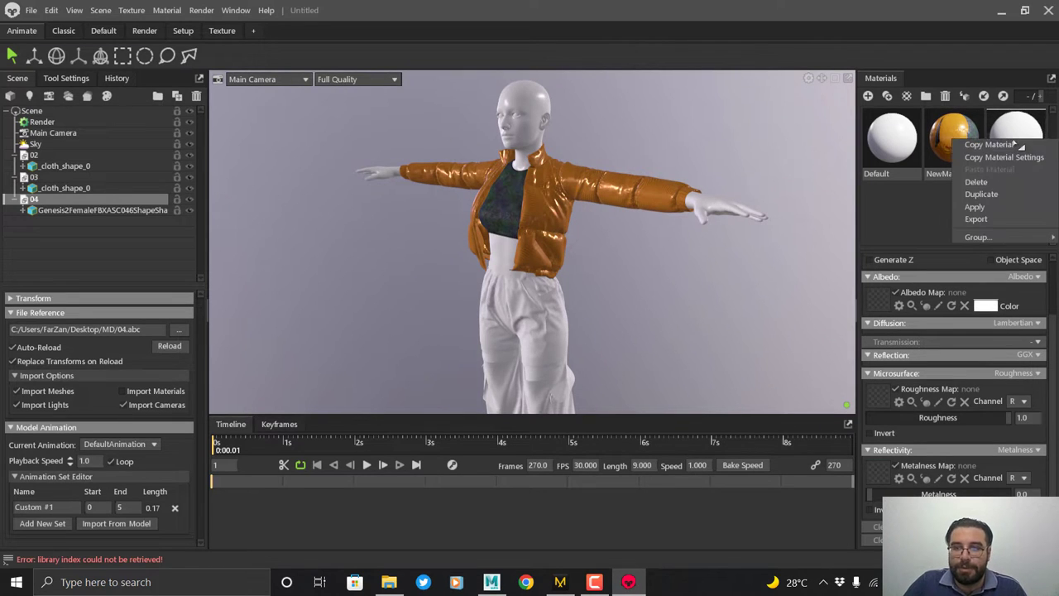
{"action": "left_click", "coordinate": [932, 202]}
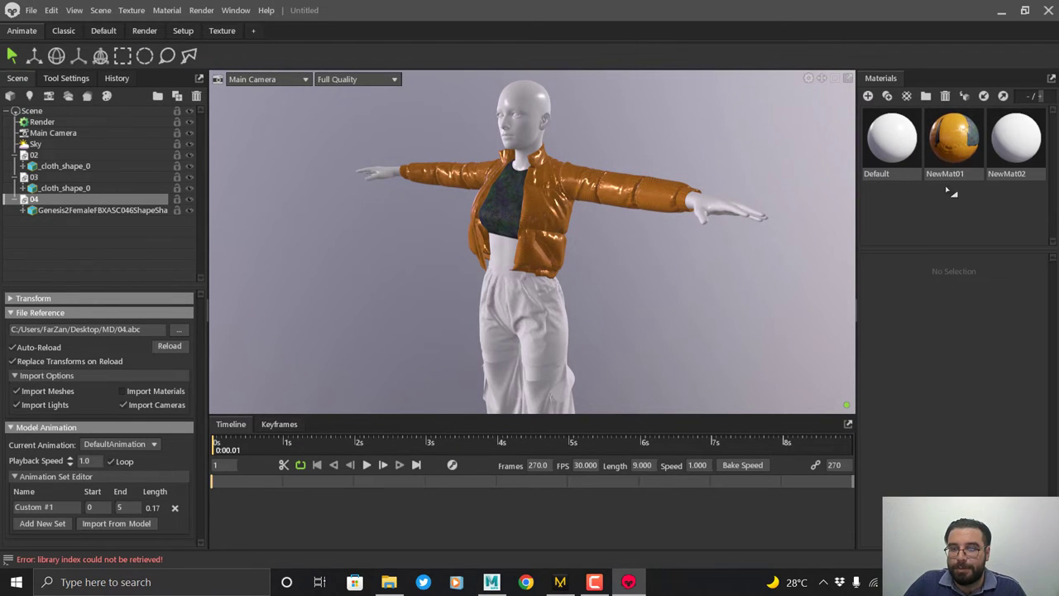
{"action": "left_click", "coordinate": [959, 161]}
{"action": "left_click", "coordinate": [1010, 172]}
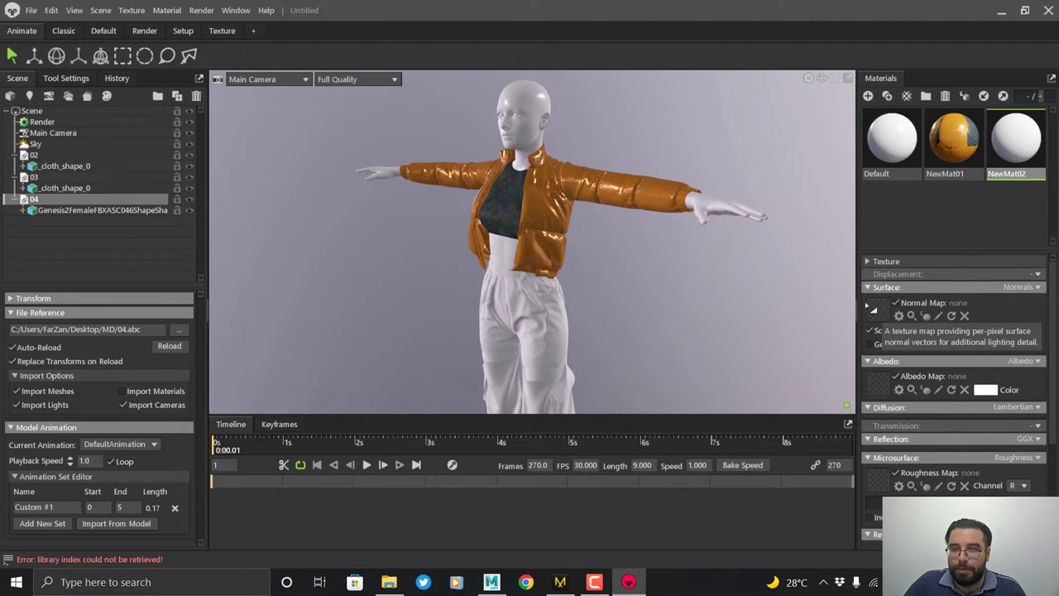
{"action": "left_click", "coordinate": [873, 310]}
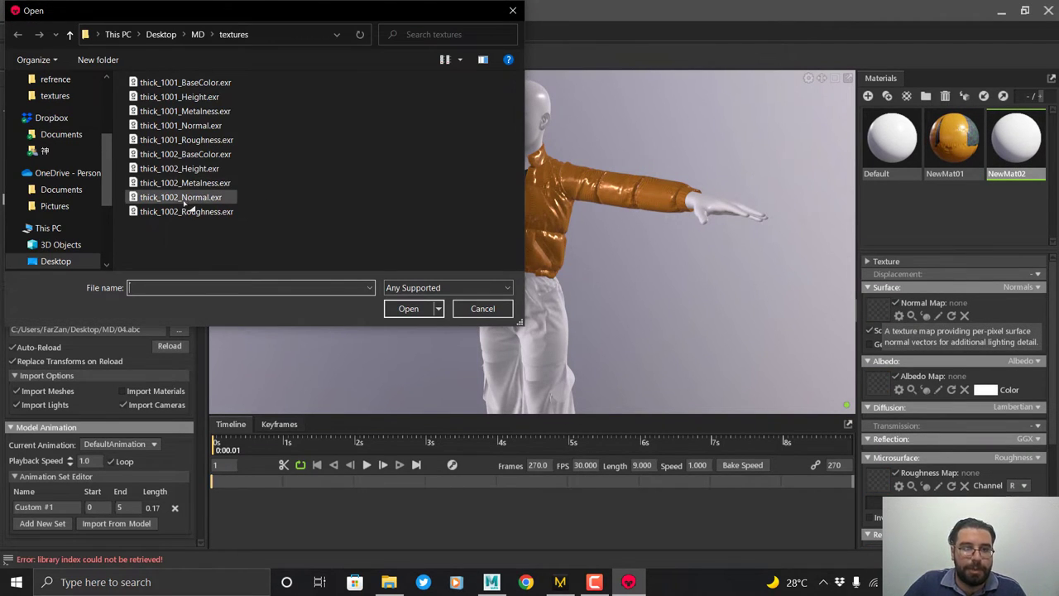
{"action": "double_click", "coordinate": [182, 198]}
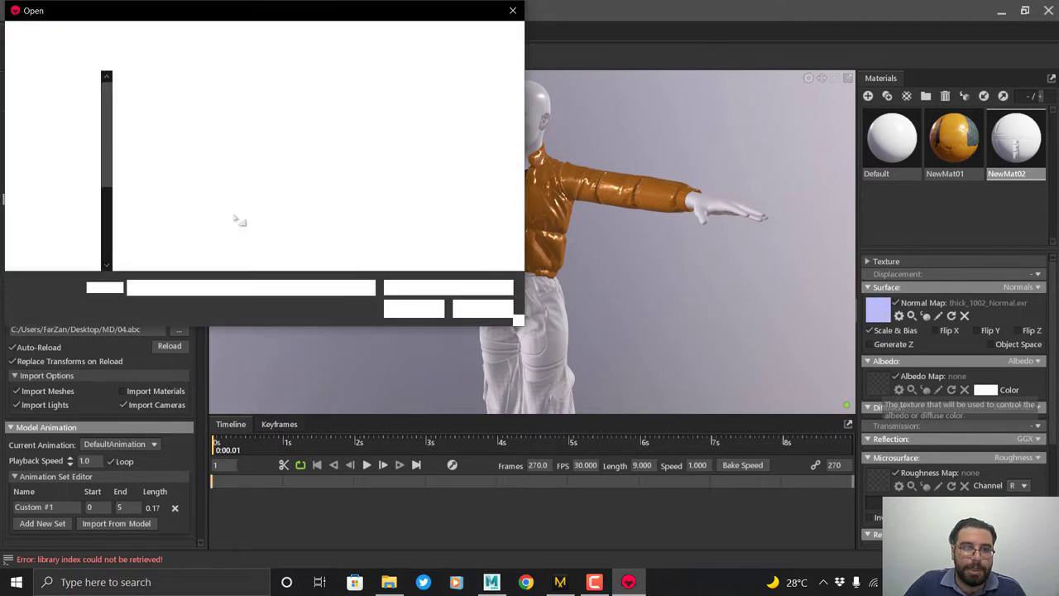
{"action": "double_click", "coordinate": [170, 159]}
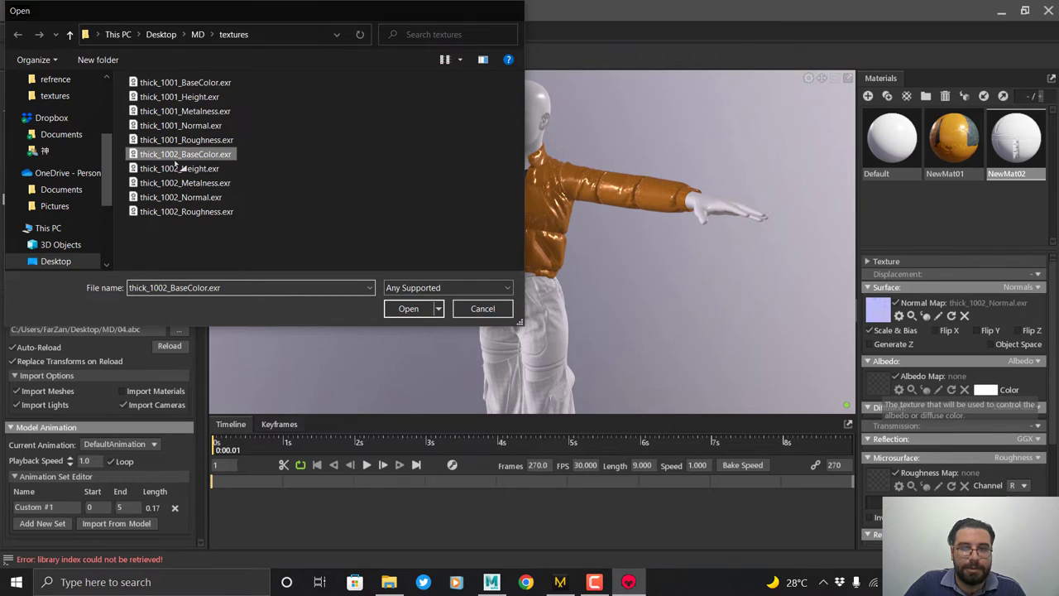
Load thick_1002_Roughness.exr as NewMat02's roughness map and thick_1002_Metalness.exr as its metalness map.
{"action": "scroll", "coordinate": [949, 422], "scroll_direction": "down", "scroll_amount": 1}
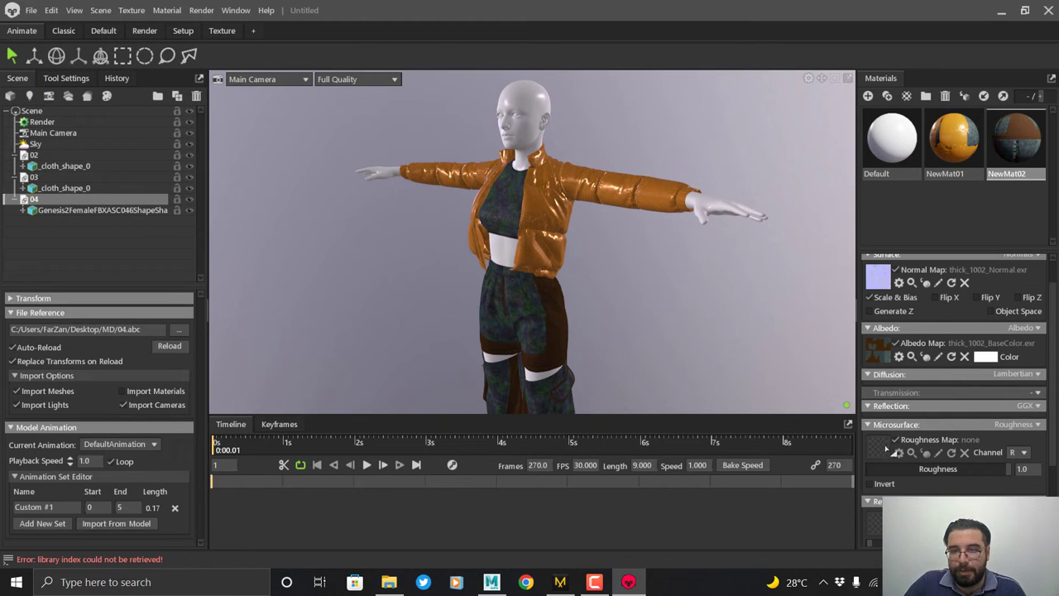
{"action": "left_click", "coordinate": [898, 452]}
{"action": "left_click", "coordinate": [182, 212]}
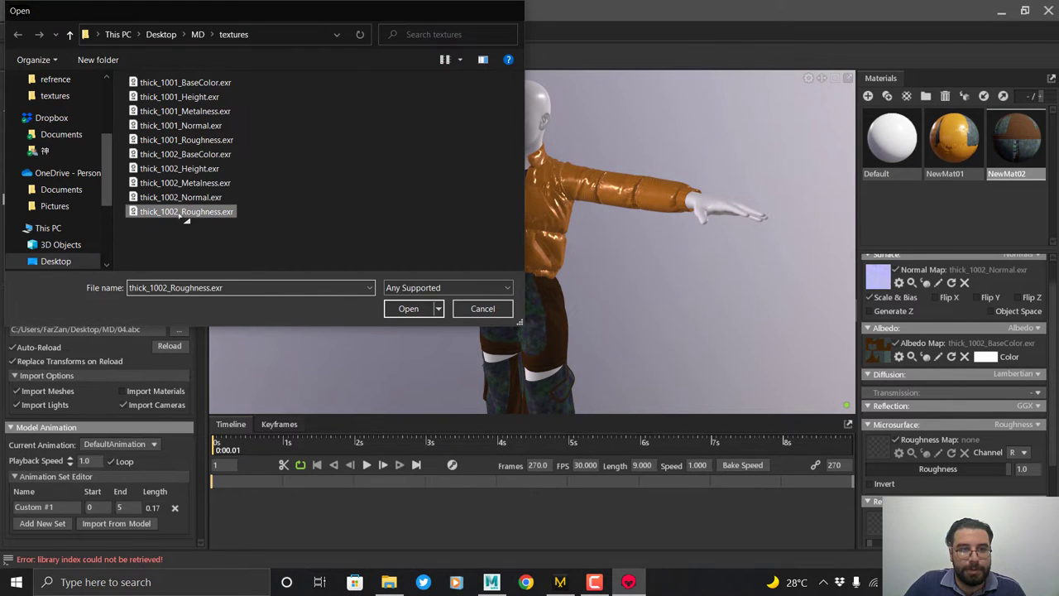
{"action": "double_click", "coordinate": [184, 213]}
{"action": "scroll", "coordinate": [916, 407], "scroll_direction": "down", "scroll_amount": 3}
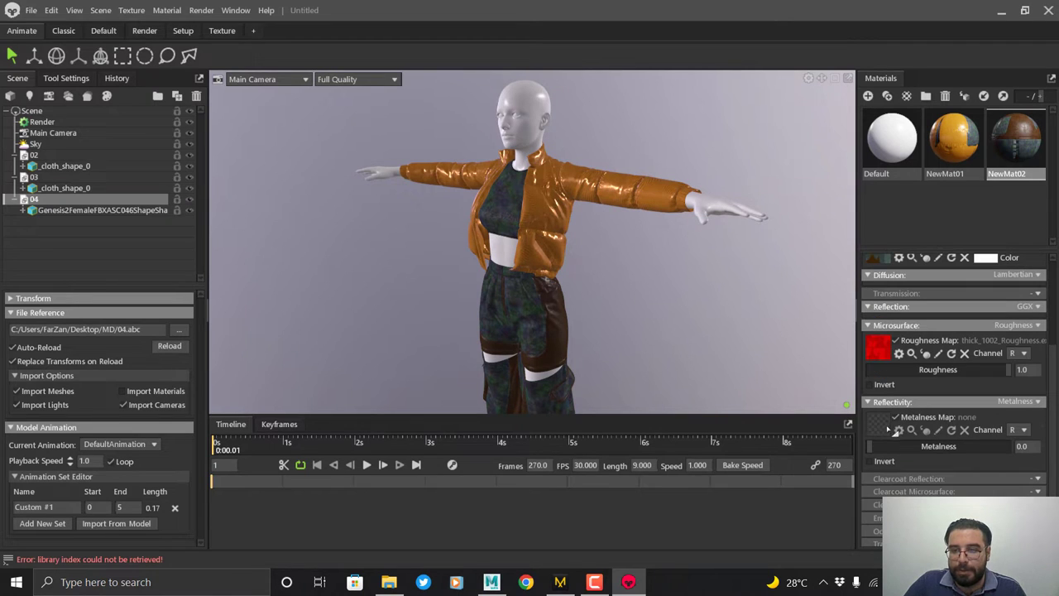
{"action": "left_click", "coordinate": [188, 182]}
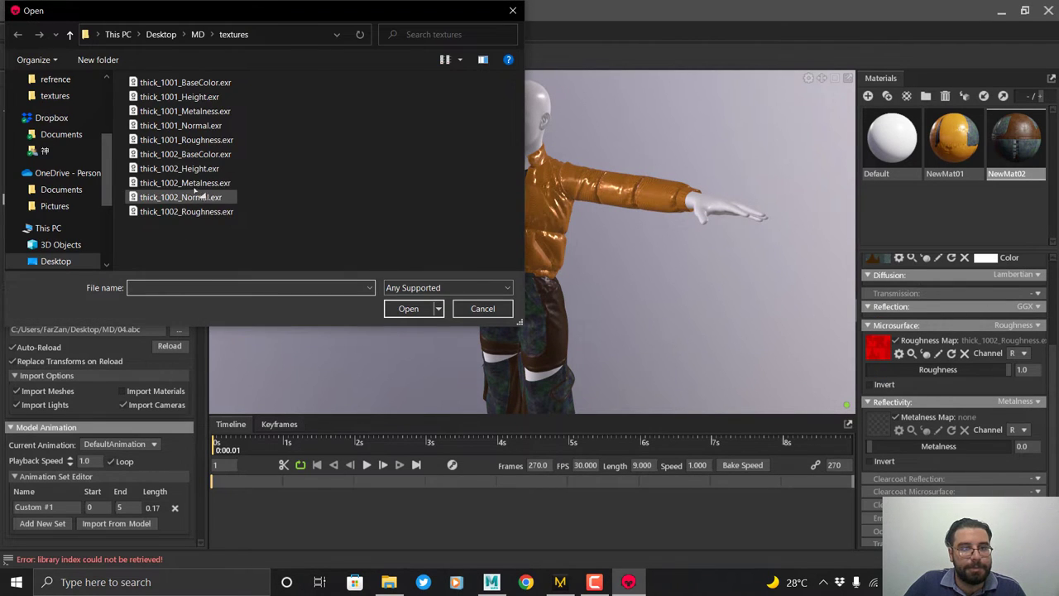
{"action": "double_click", "coordinate": [195, 183]}
Examine the textured jacket and trousers on the avatar up close and at full length.
{"action": "left_click_drag", "start_coordinate": [516, 305], "coordinate": [560, 300]}
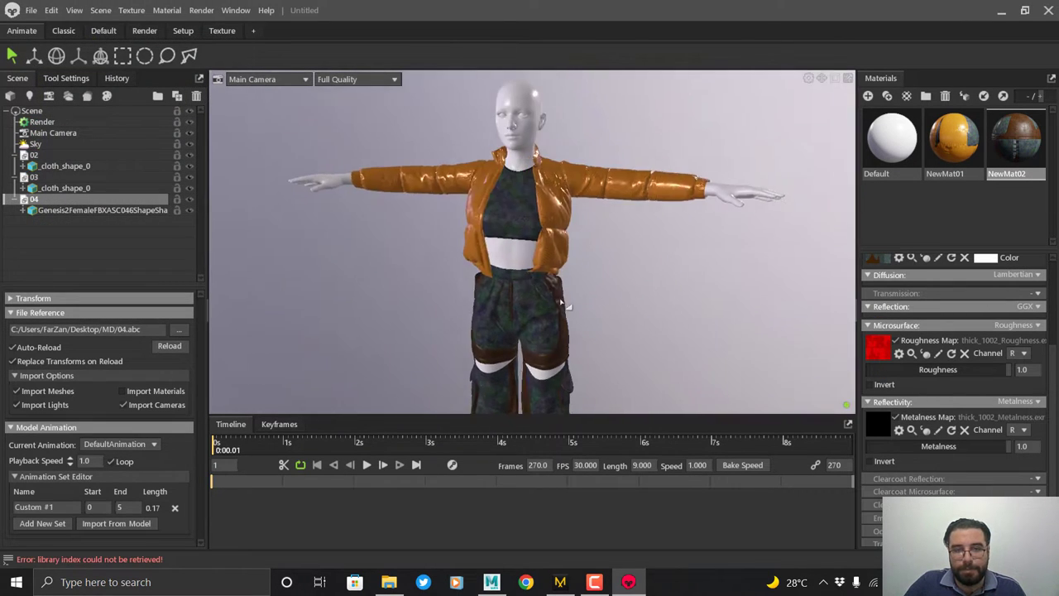
{"action": "middle_click_drag", "start_coordinate": [559, 288], "coordinate": [543, 219]}
{"action": "right_click_drag", "start_coordinate": [543, 219], "coordinate": [556, 307]}
{"action": "left_click_drag", "start_coordinate": [556, 307], "coordinate": [519, 302]}
{"action": "left_click_drag", "start_coordinate": [593, 290], "coordinate": [384, 178]}
{"action": "right_click_drag", "start_coordinate": [384, 178], "coordinate": [364, 165]}
{"action": "left_click_drag", "start_coordinate": [364, 166], "coordinate": [569, 246]}
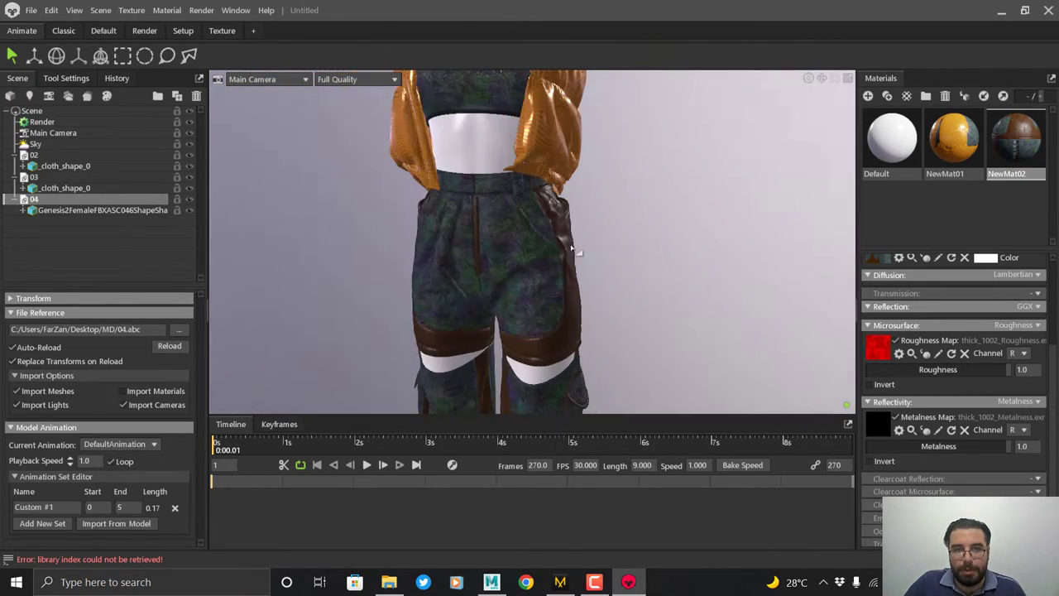
{"action": "middle_click_drag", "start_coordinate": [563, 248], "coordinate": [535, 258]}
{"action": "left_click_drag", "start_coordinate": [536, 258], "coordinate": [545, 247]}
{"action": "right_click_drag", "start_coordinate": [545, 247], "coordinate": [461, 204]}
{"action": "scroll", "coordinate": [468, 209], "scroll_direction": "down", "scroll_amount": 4}
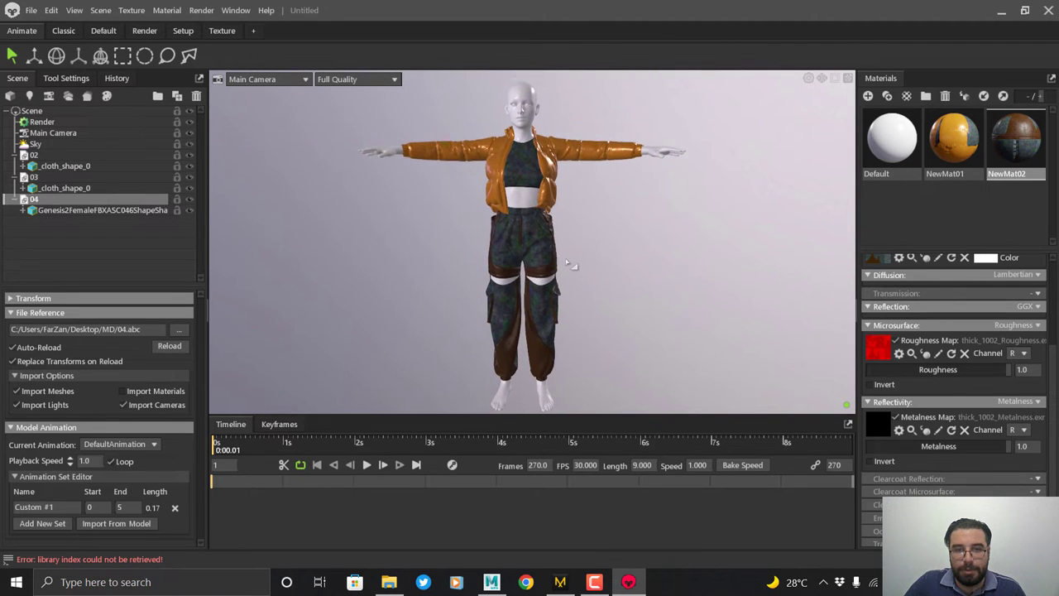
{"action": "left_click_drag", "start_coordinate": [570, 263], "coordinate": [568, 251]}
{"action": "middle_click_drag", "start_coordinate": [560, 253], "coordinate": [553, 192]}
{"action": "right_click_drag", "start_coordinate": [566, 225], "coordinate": [528, 204]}
{"action": "middle_click_drag", "start_coordinate": [529, 204], "coordinate": [532, 232]}
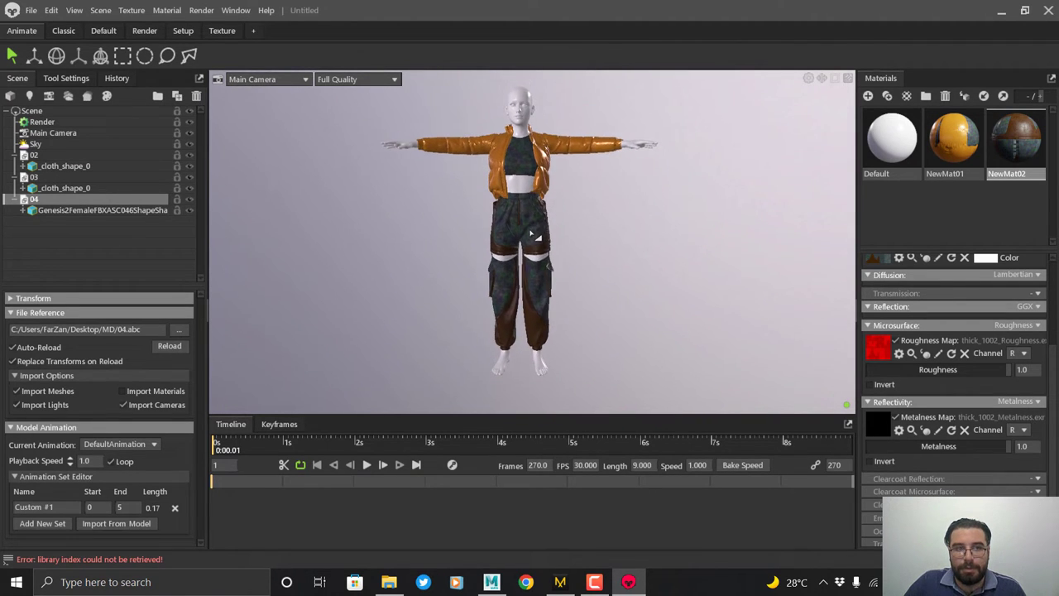
{"action": "left_click_drag", "start_coordinate": [532, 232], "coordinate": [543, 239]}
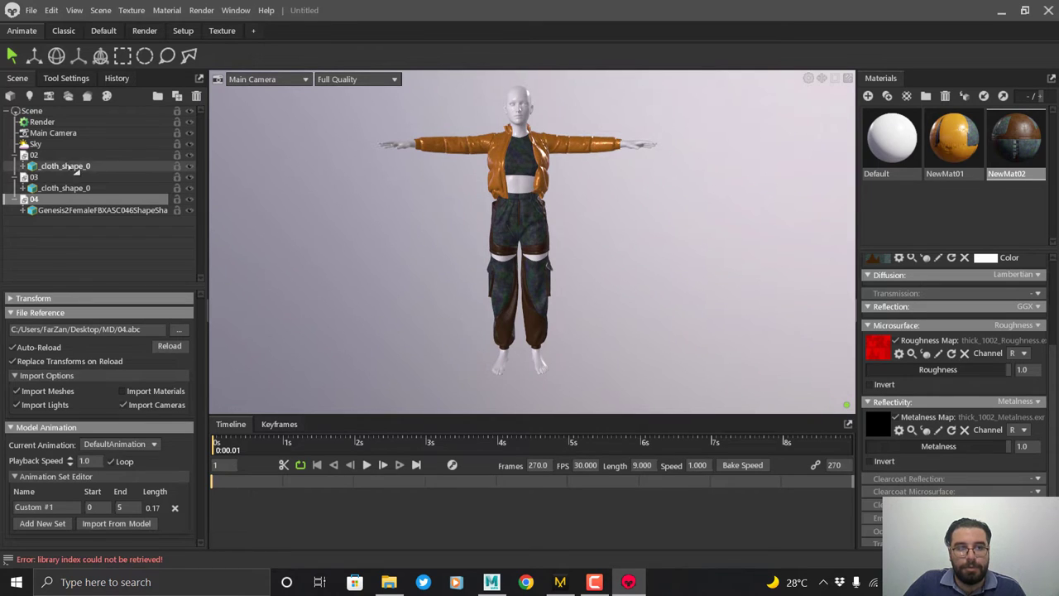
Enable ray tracing in the scene's render settings.
{"action": "left_click", "coordinate": [41, 121]}
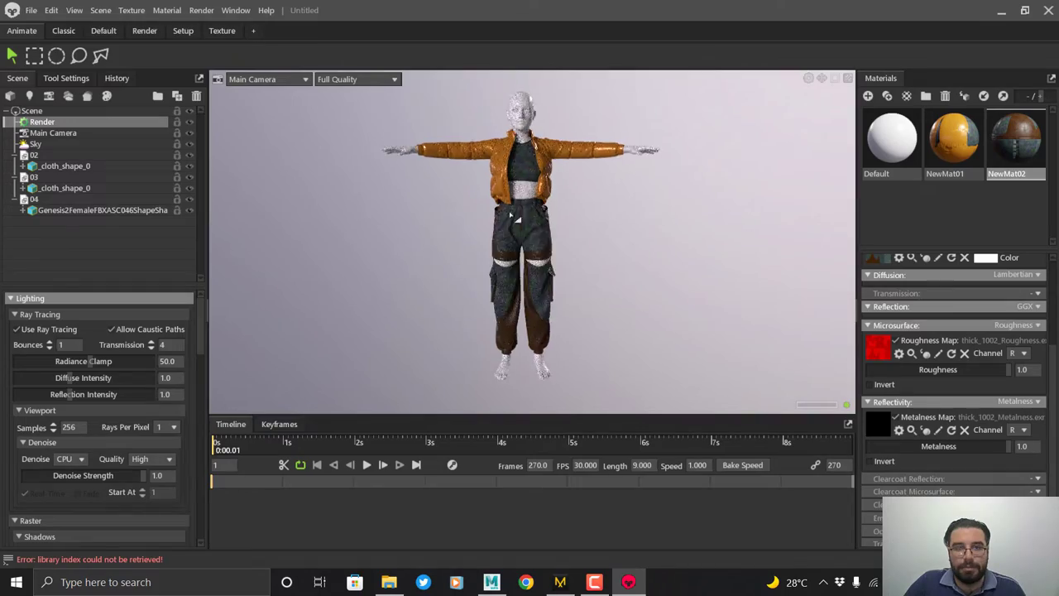
Examine the ray-traced outfit up close and at full length, from the jacket and collar down to the trousers and feet.
{"action": "scroll", "coordinate": [524, 218], "scroll_direction": "up", "scroll_amount": 5}
{"action": "middle_click_drag", "start_coordinate": [526, 225], "coordinate": [544, 335]}
{"action": "scroll", "coordinate": [538, 249], "scroll_direction": "up", "scroll_amount": 5}
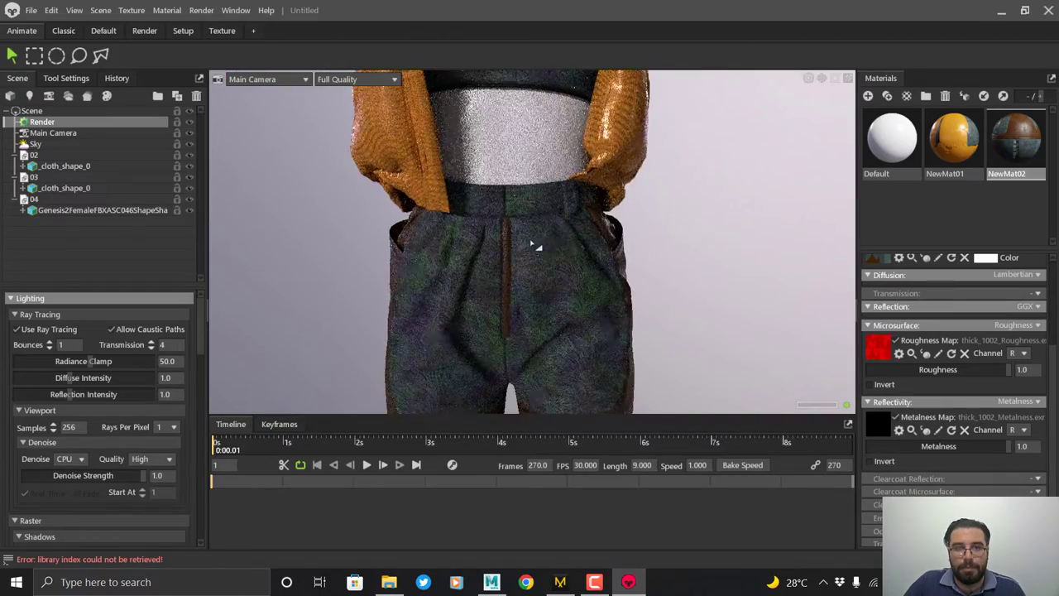
{"action": "left_click_drag", "start_coordinate": [535, 243], "coordinate": [523, 213]}
{"action": "middle_click_drag", "start_coordinate": [523, 214], "coordinate": [503, 343]}
{"action": "middle_click_drag", "start_coordinate": [526, 120], "coordinate": [526, 304]}
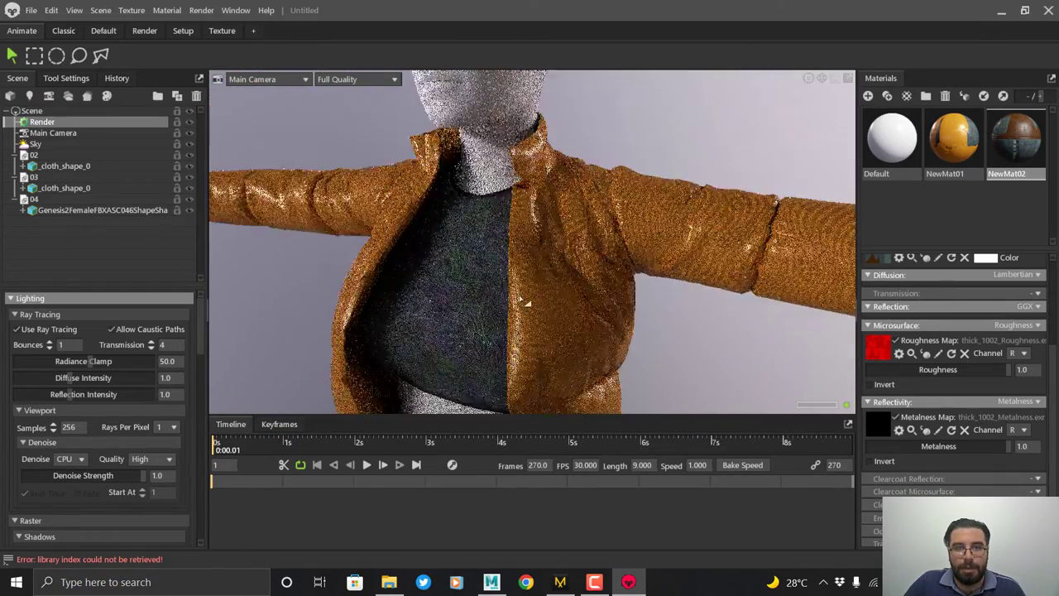
{"action": "left_click_drag", "start_coordinate": [526, 304], "coordinate": [442, 236]}
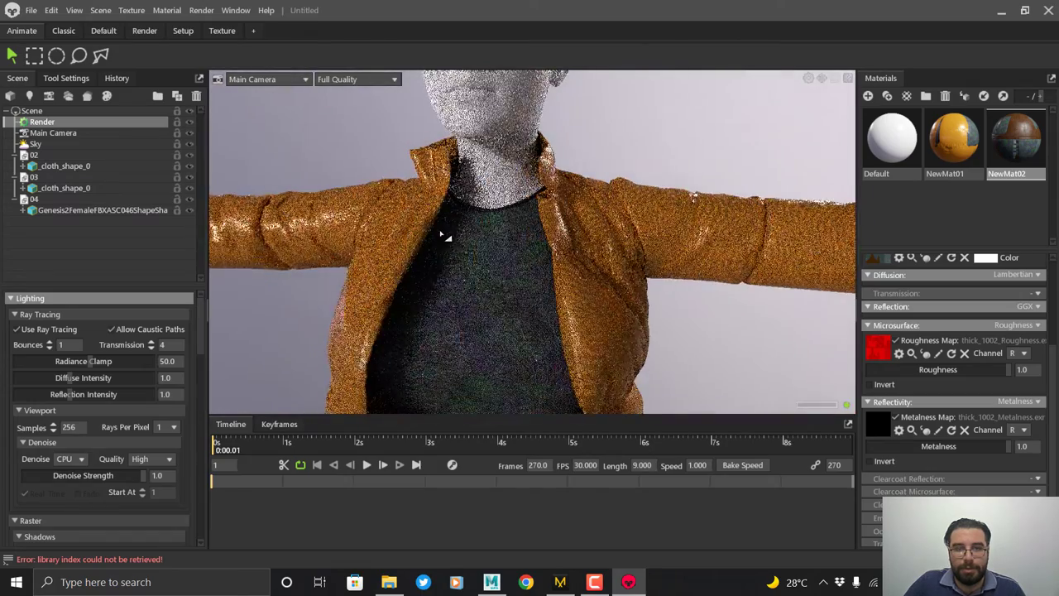
{"action": "scroll", "coordinate": [444, 240], "scroll_direction": "down", "scroll_amount": 4}
{"action": "scroll", "coordinate": [445, 243], "scroll_direction": "down", "scroll_amount": 2}
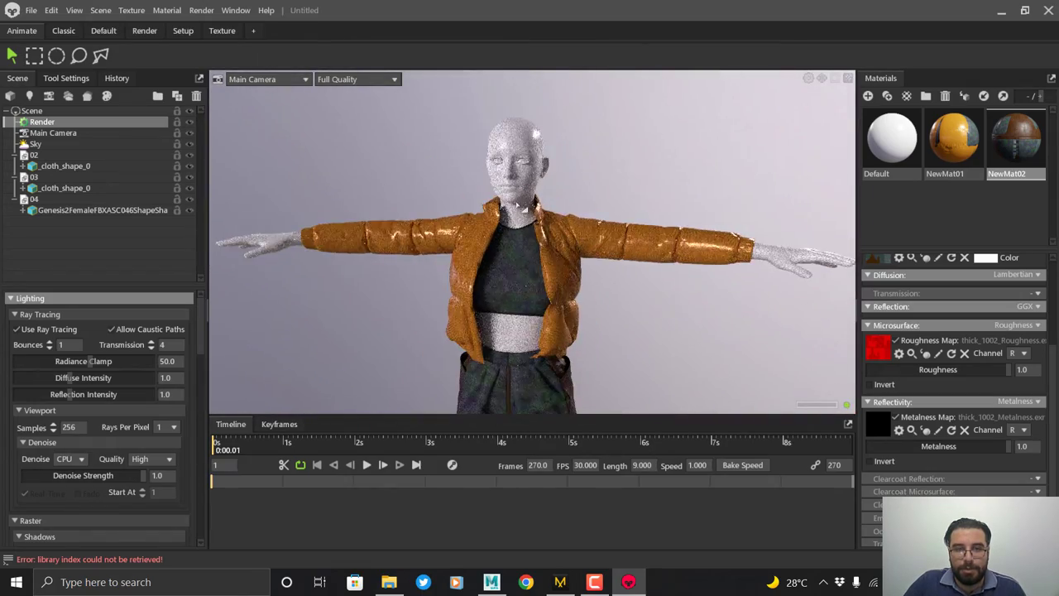
{"action": "middle_click_drag", "start_coordinate": [500, 275], "coordinate": [500, 215]}
{"action": "scroll", "coordinate": [501, 218], "scroll_direction": "down", "scroll_amount": 3}
{"action": "middle_click_drag", "start_coordinate": [540, 314], "coordinate": [542, 252]}
{"action": "left_click_drag", "start_coordinate": [445, 253], "coordinate": [469, 256]}
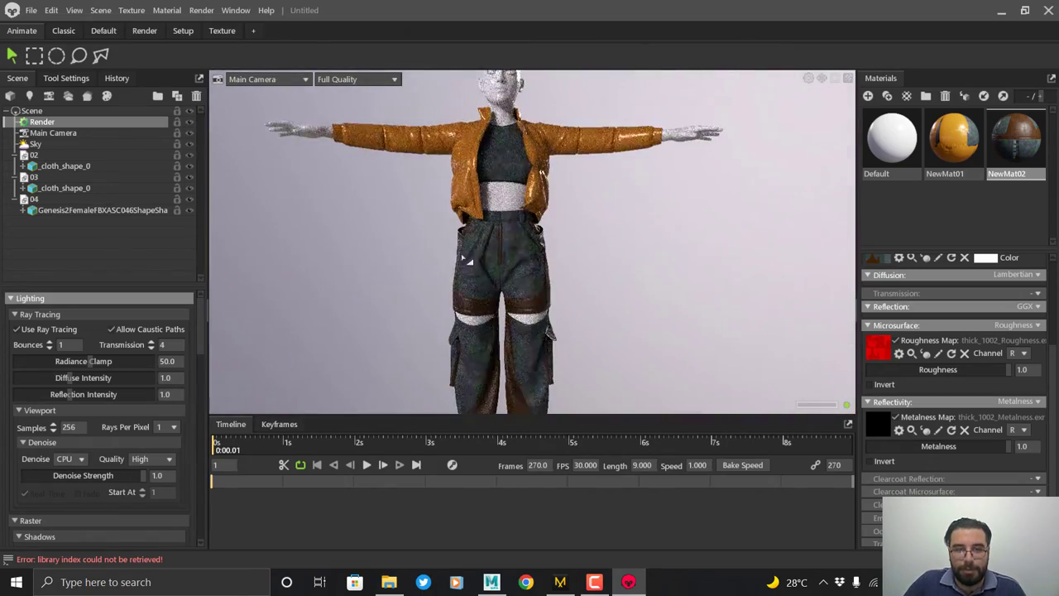
{"action": "scroll", "coordinate": [472, 256], "scroll_direction": "down", "scroll_amount": 3}
{"action": "middle_click_drag", "start_coordinate": [539, 248], "coordinate": [544, 186]}
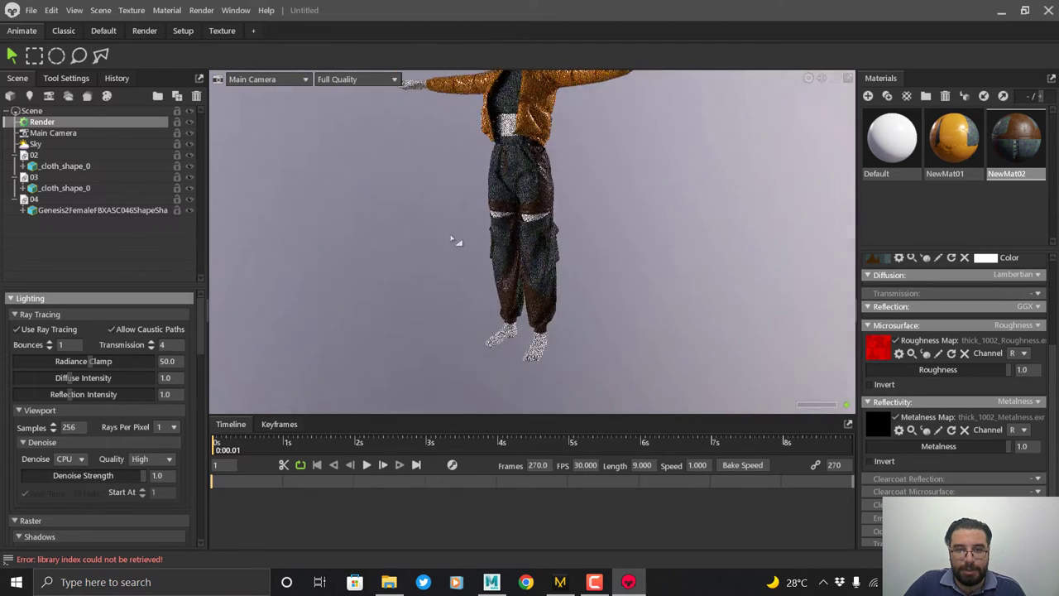
Switch to Maya, create a polygon plane under the avatar's feet and scale it uniformly to about 300 as a floor.
{"action": "left_click", "coordinate": [492, 582]}
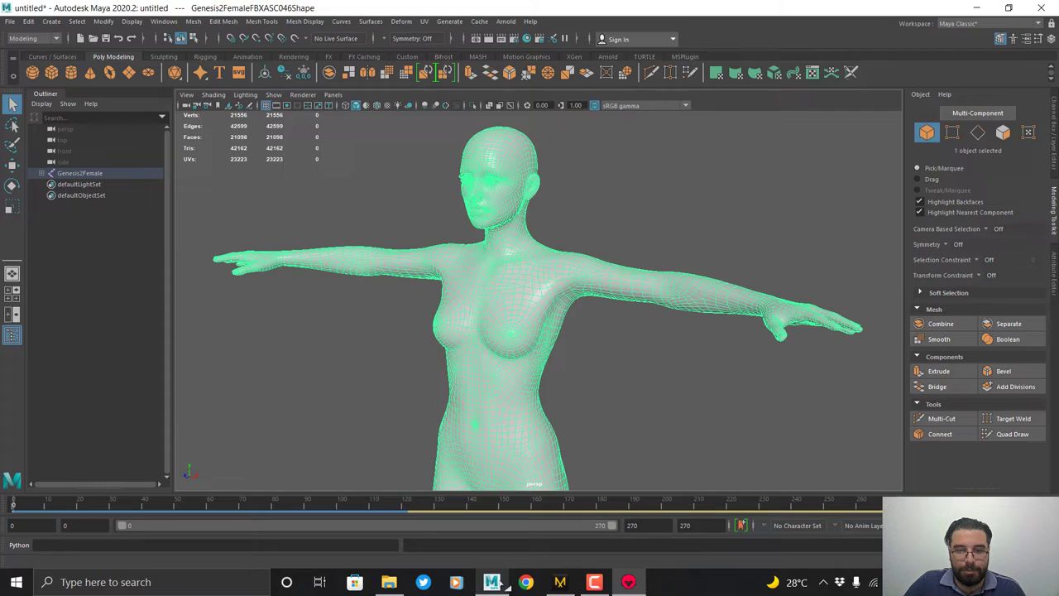
{"action": "scroll", "coordinate": [338, 286], "scroll_direction": "down", "scroll_amount": 3}
{"action": "left_click", "coordinate": [336, 284]}
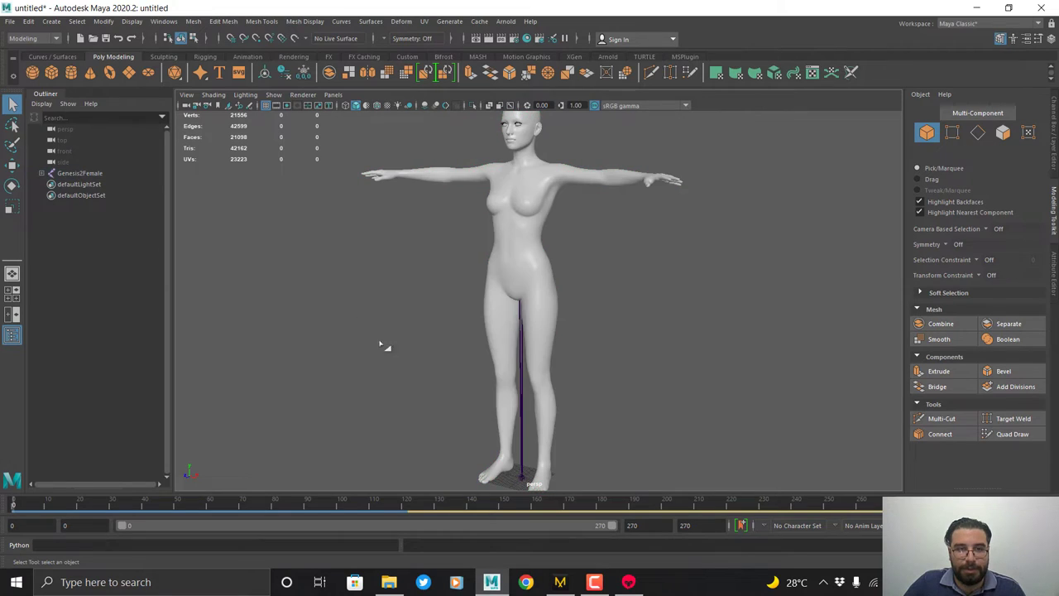
{"action": "right_click", "coordinate": [324, 296], "text": "shift"}
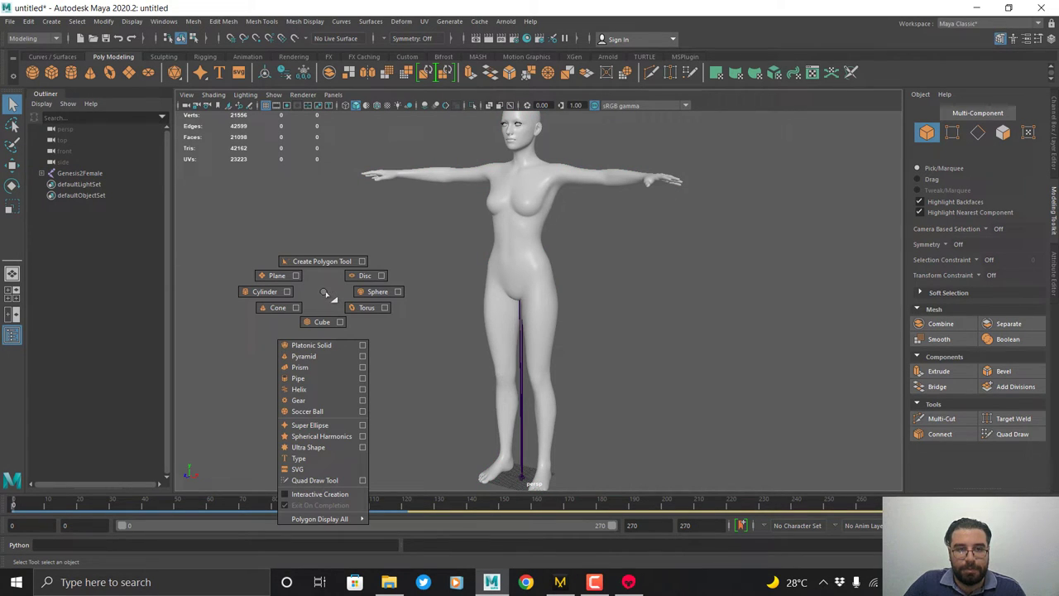
{"action": "right_click_drag", "start_coordinate": [325, 296], "coordinate": [275, 278], "text": "shift"}
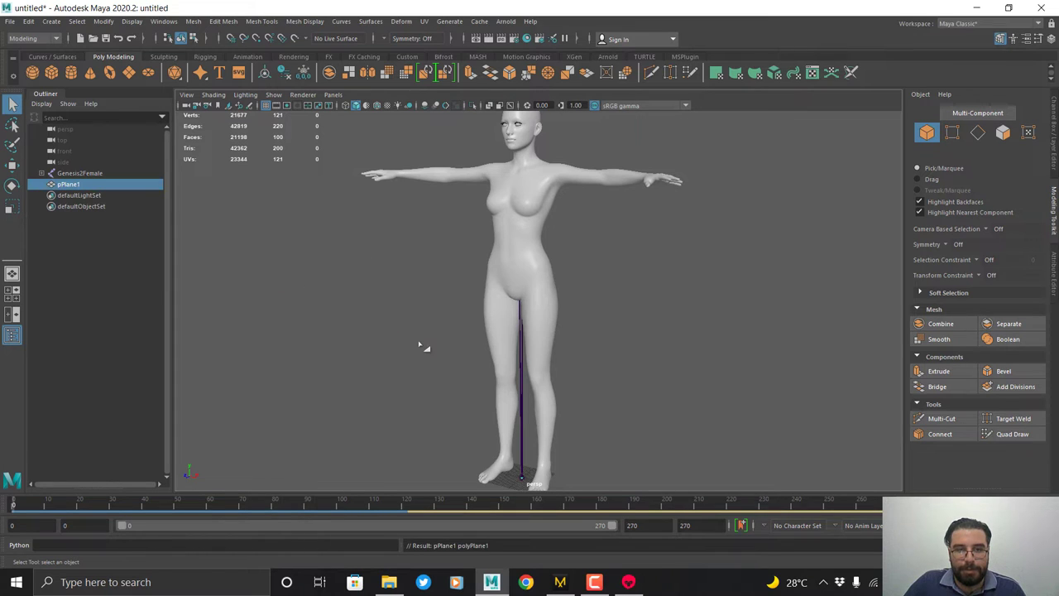
{"action": "mouse_move", "coordinate": [423, 348]}
{"action": "left_mouse_down", "text": "alt"}
{"action": "mouse_move", "coordinate": [414, 312]}
{"action": "mouse_move", "coordinate": [435, 331]}
{"action": "left_mouse_up", "text": "alt"}
{"action": "key", "text": "r"}
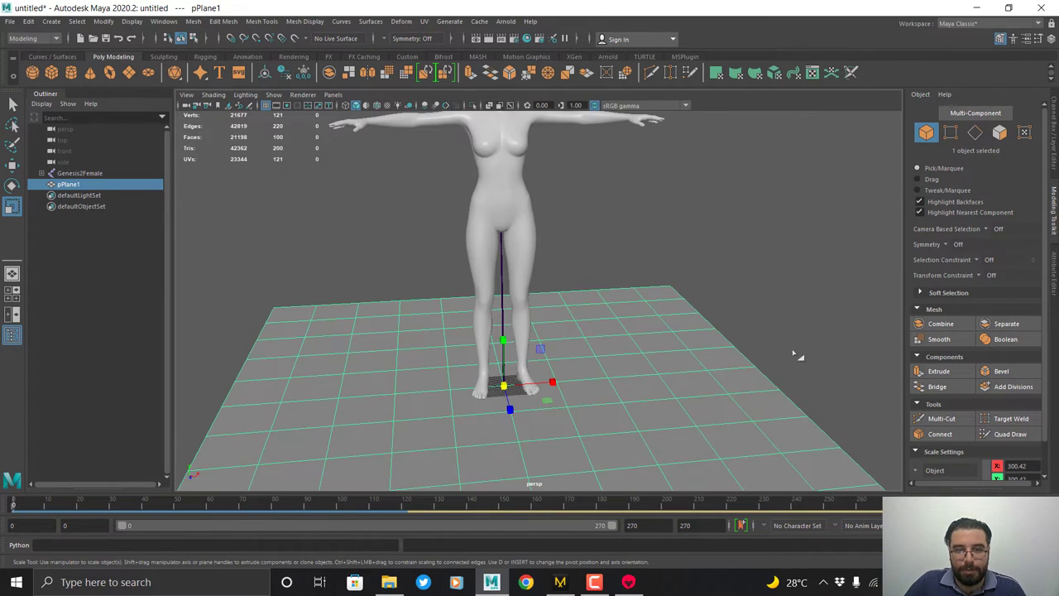
{"action": "left_click", "coordinate": [793, 352]}
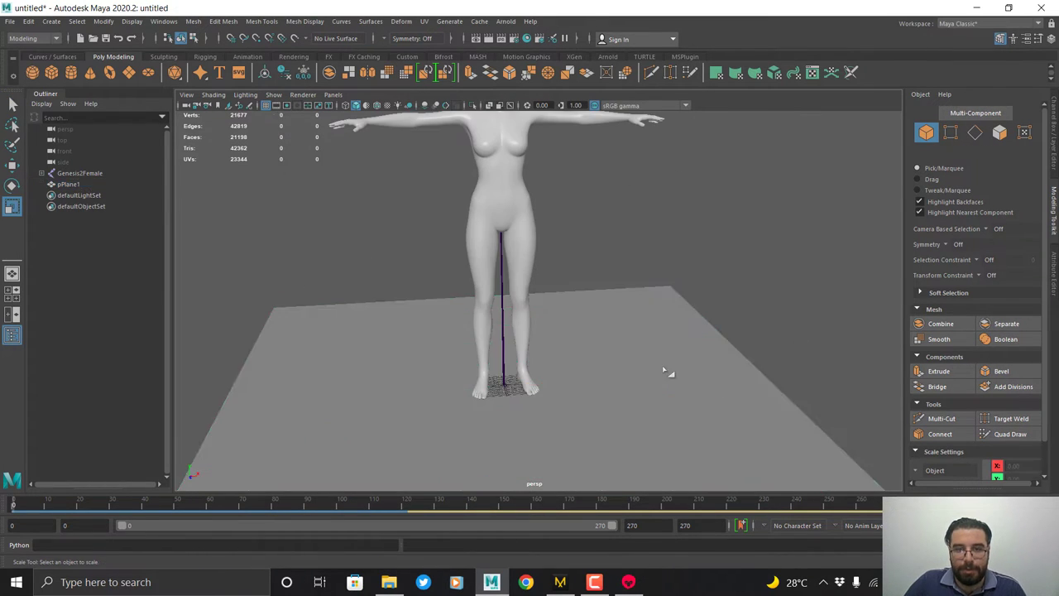
Check the floor plane's UV layout in the UV Editor.
{"action": "left_click", "coordinate": [665, 368]}
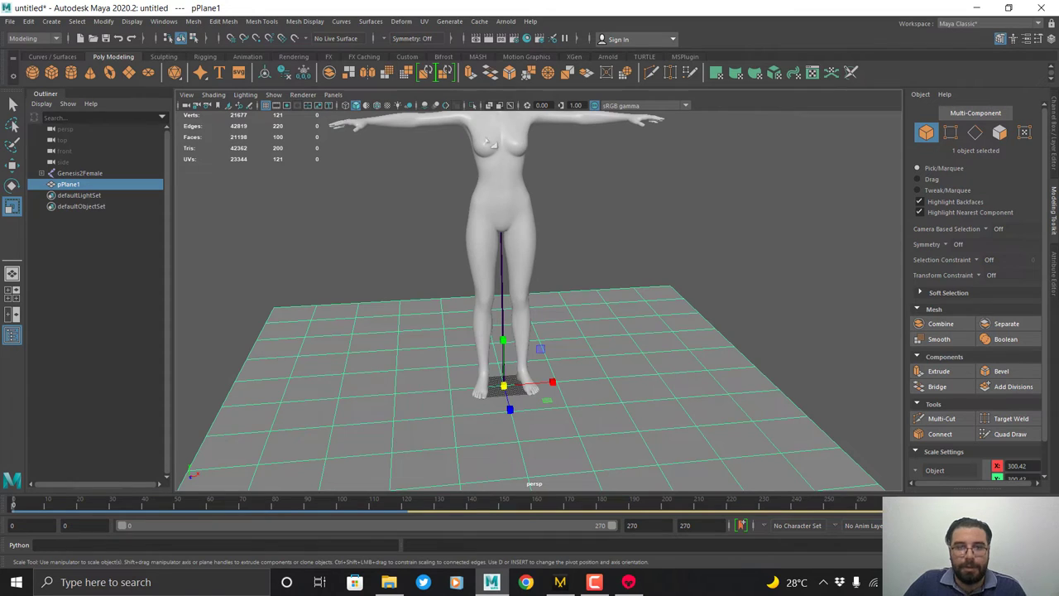
{"action": "left_click", "coordinate": [425, 23]}
{"action": "left_click", "coordinate": [452, 42]}
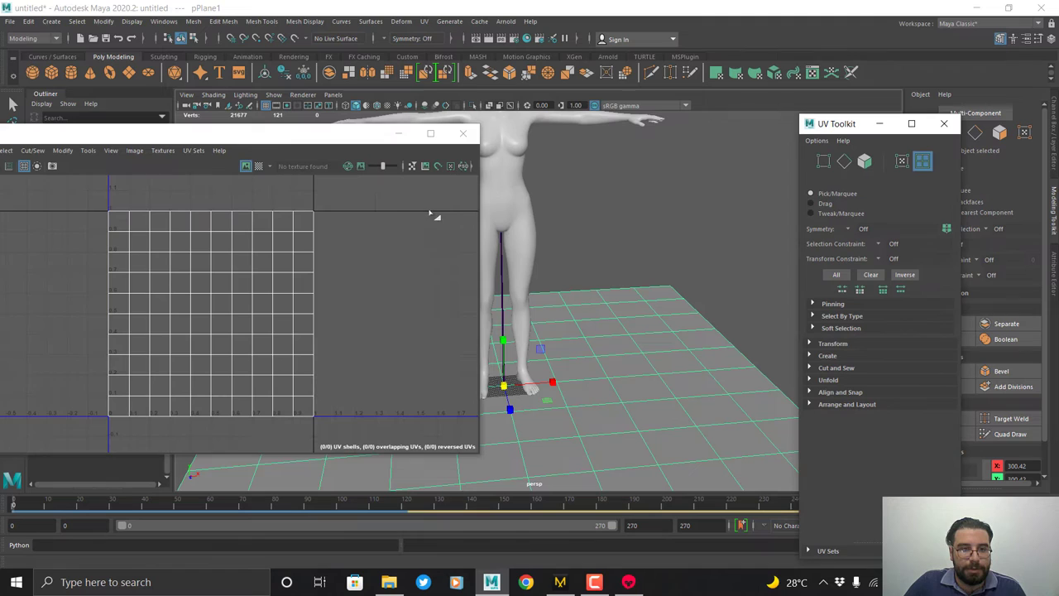
{"action": "left_click", "coordinate": [465, 134]}
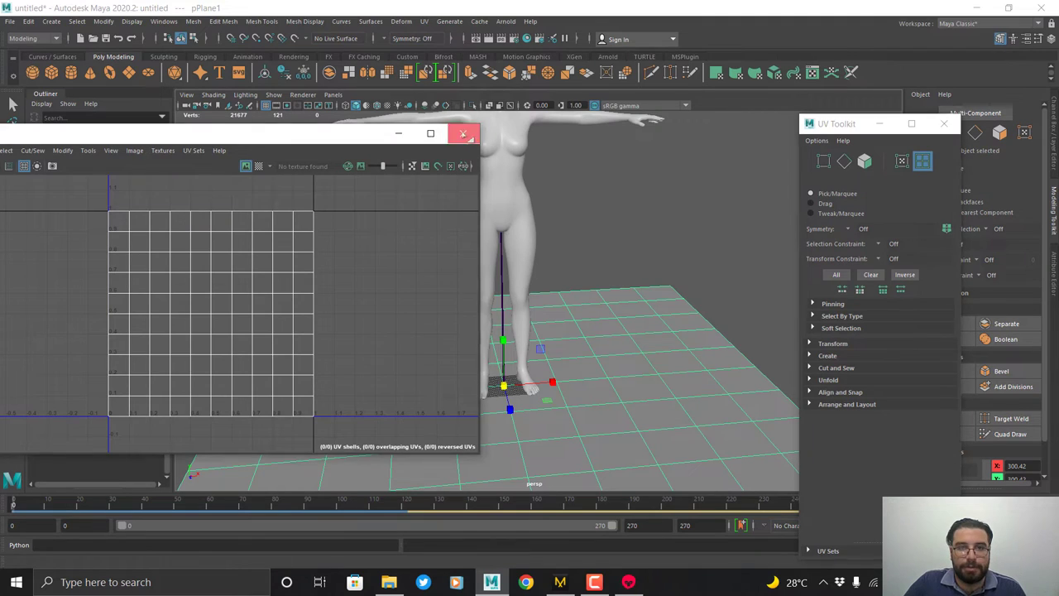
{"action": "left_click", "coordinate": [944, 124]}
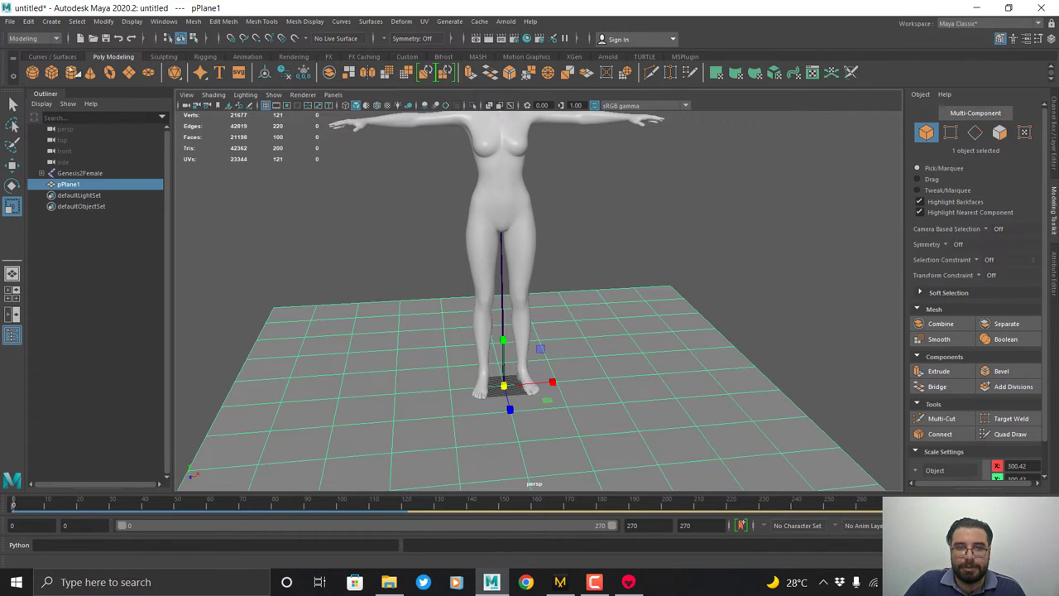
Export the selected floor plane as an OBJ file named 02 into the MD folder on the Desktop.
{"action": "left_click", "coordinate": [9, 22]}
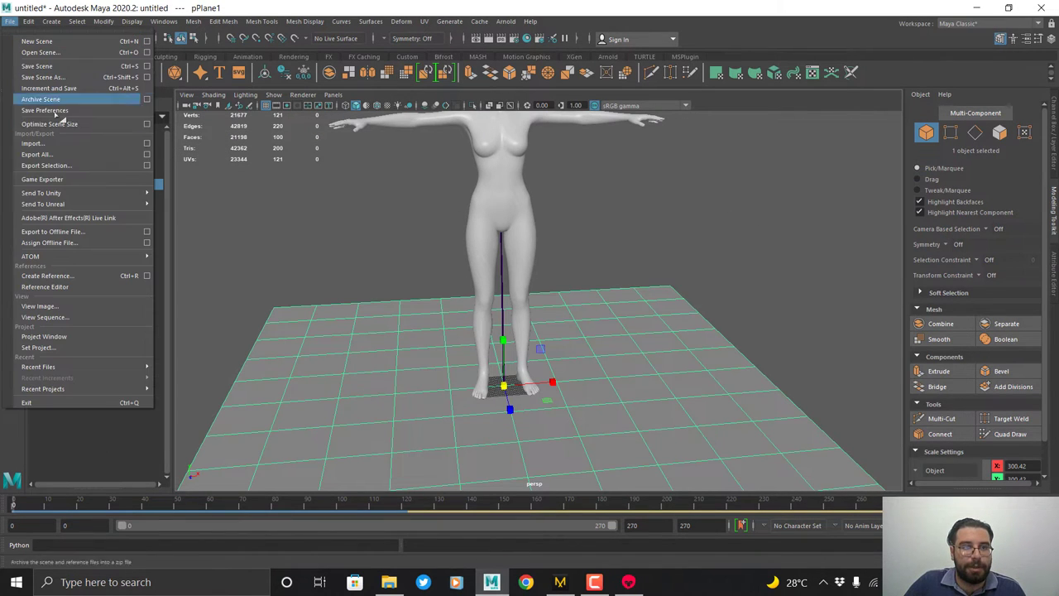
{"action": "left_click", "coordinate": [46, 166]}
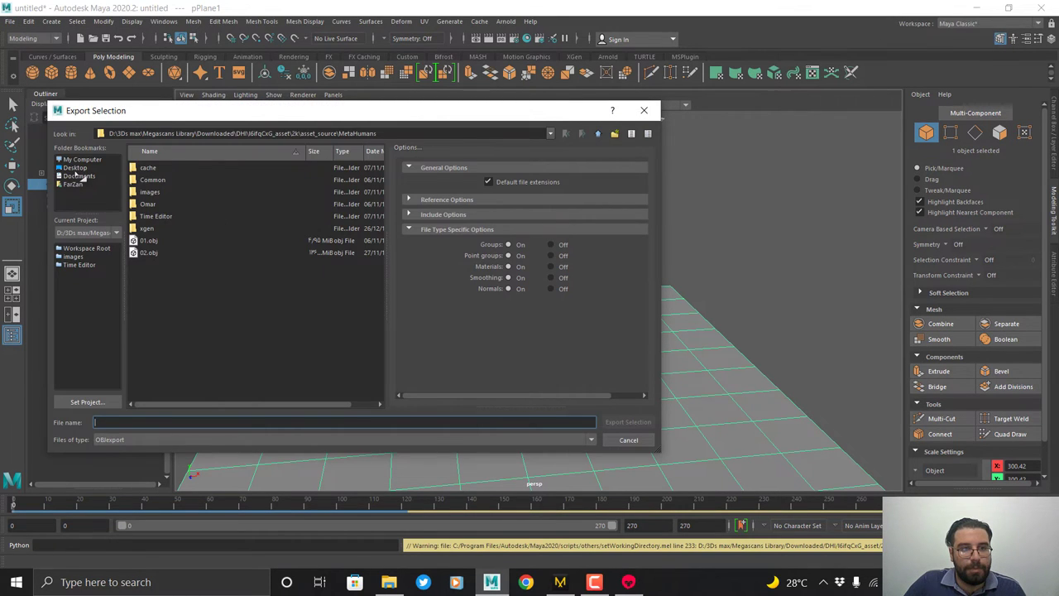
{"action": "left_click", "coordinate": [76, 168]}
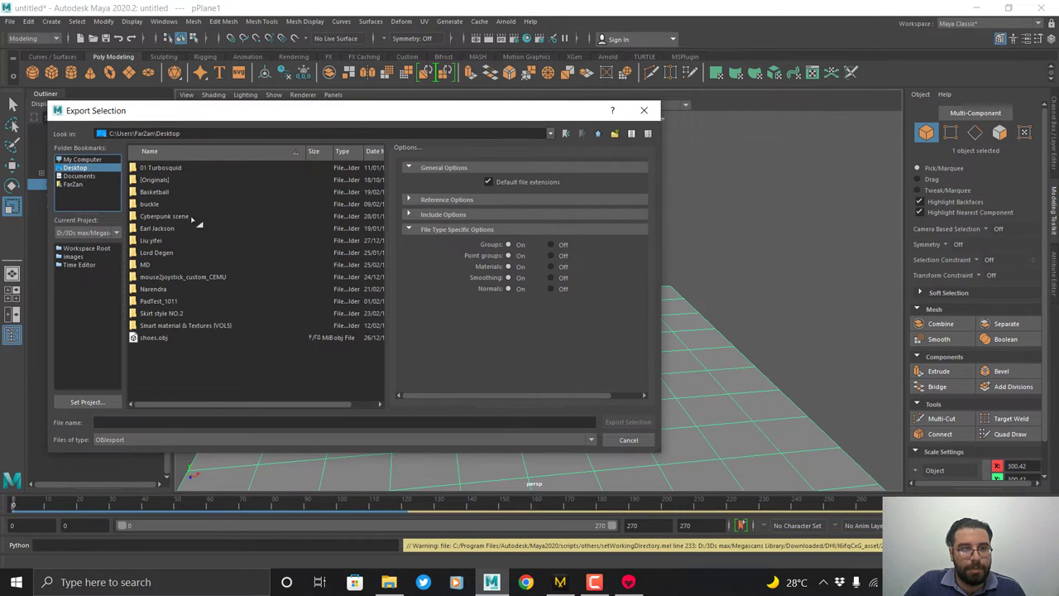
{"action": "double_click", "coordinate": [154, 263]}
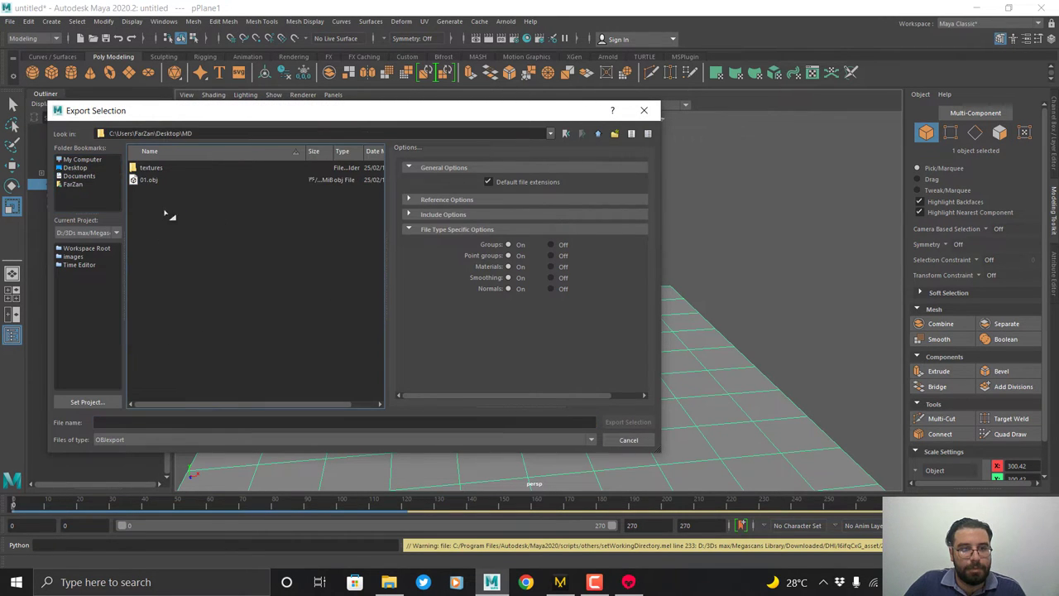
{"action": "left_click", "coordinate": [189, 423]}
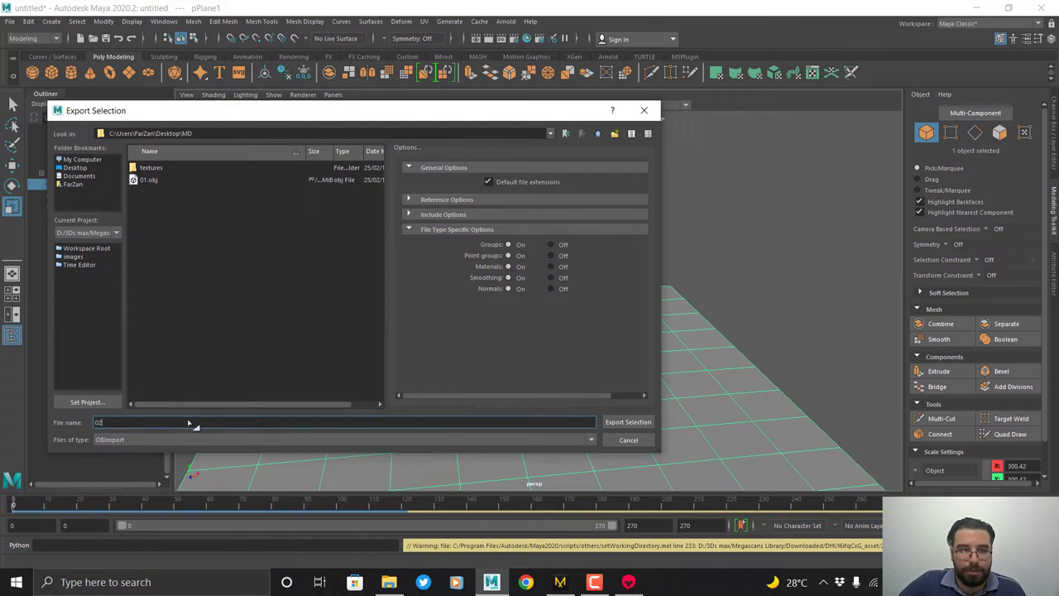
{"action": "left_click", "coordinate": [621, 425]}
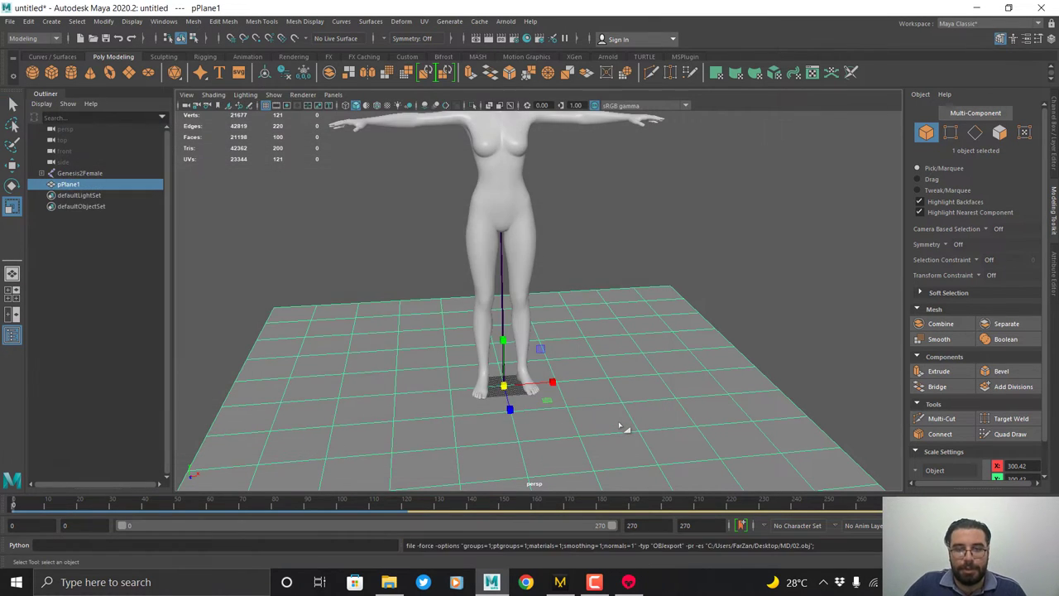
Switch to Marmoset Toolbag and import 02.obj from the MD folder as the floor beneath the avatar.
{"action": "left_click", "coordinate": [627, 582]}
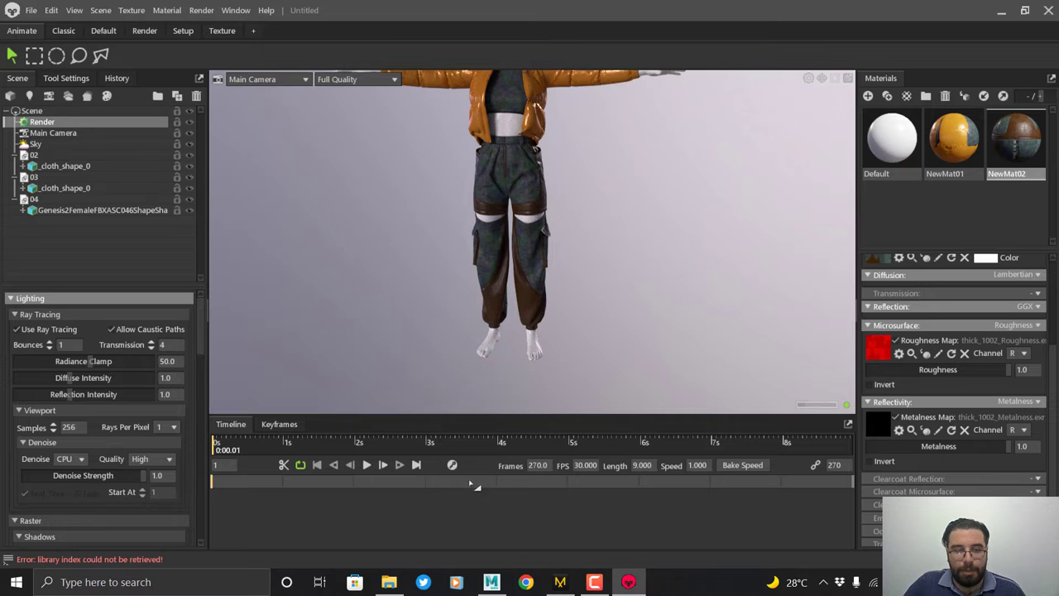
{"action": "left_click", "coordinate": [389, 581]}
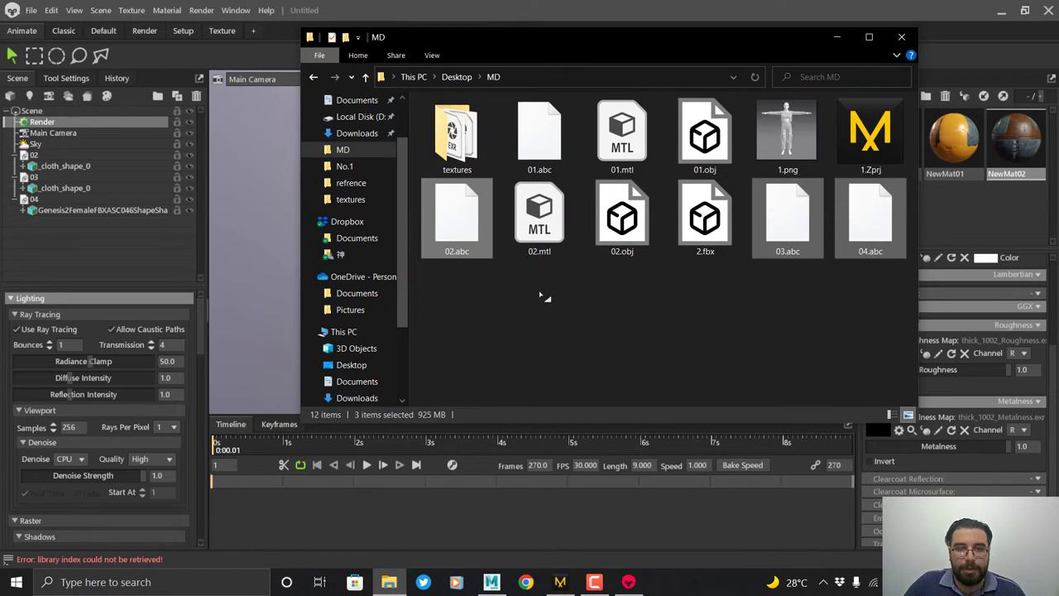
{"action": "left_click_drag", "start_coordinate": [621, 232], "coordinate": [262, 319]}
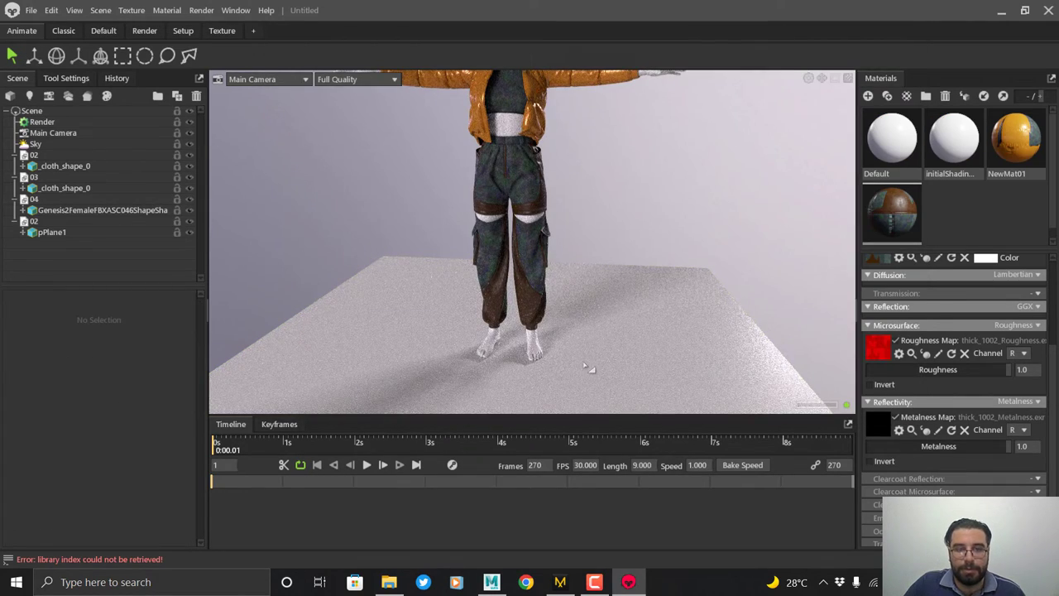
{"action": "left_click_drag", "start_coordinate": [615, 347], "coordinate": [627, 327]}
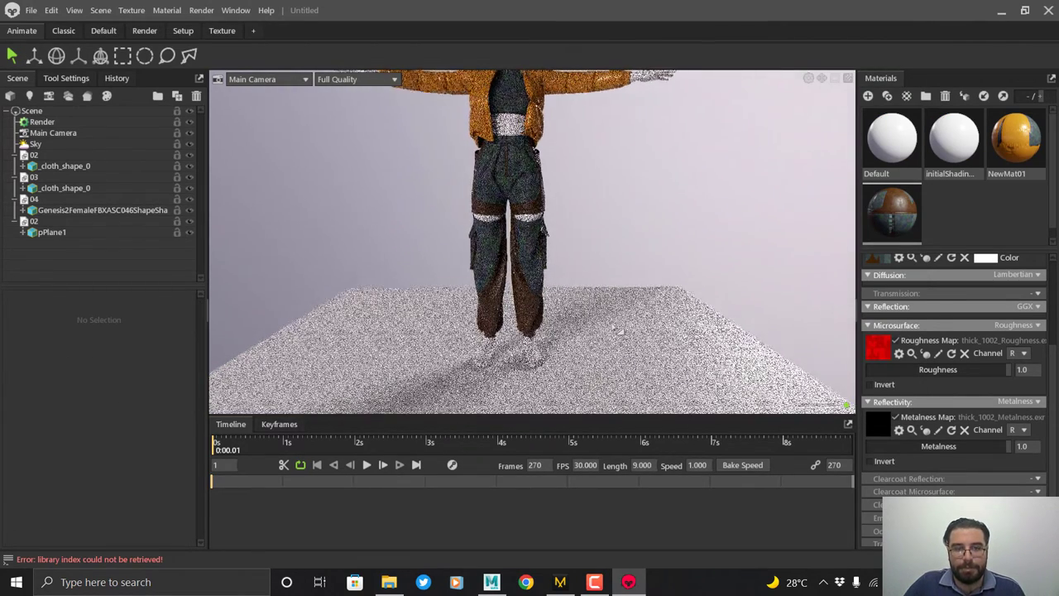
{"action": "scroll", "coordinate": [531, 321], "scroll_direction": "down", "scroll_amount": 2}
{"action": "scroll", "coordinate": [527, 319], "scroll_direction": "down", "scroll_amount": 2}
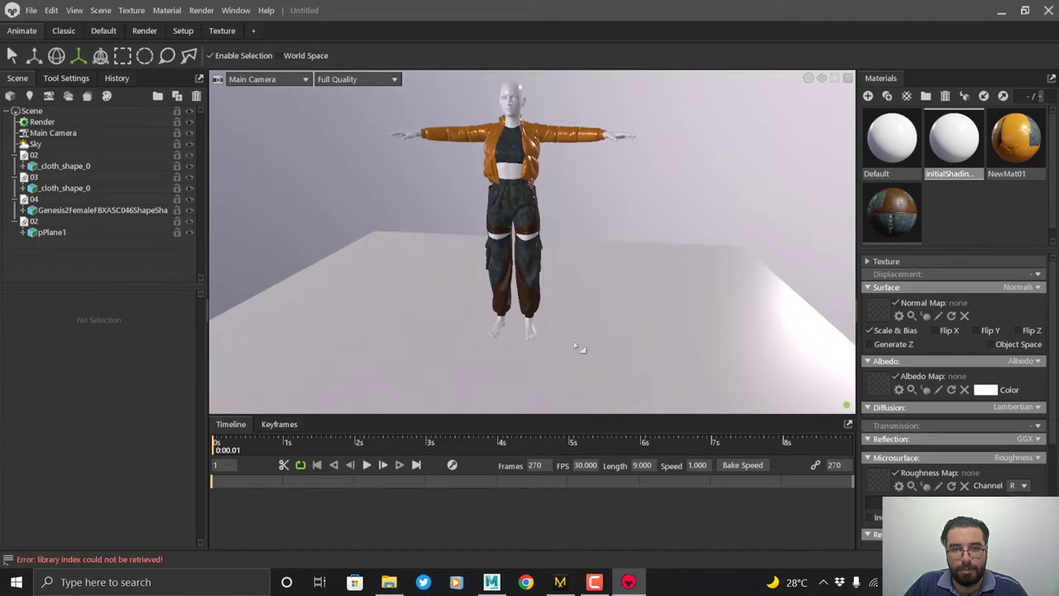
{"action": "left_click_drag", "start_coordinate": [576, 344], "coordinate": [593, 345]}
{"action": "middle_click_drag", "start_coordinate": [592, 339], "coordinate": [568, 385]}
View the black-and-white radial gradient image Untitled-1.png from the MD folder, closing it and returning to Marmoset Toolbag.
{"action": "left_click", "coordinate": [389, 581]}
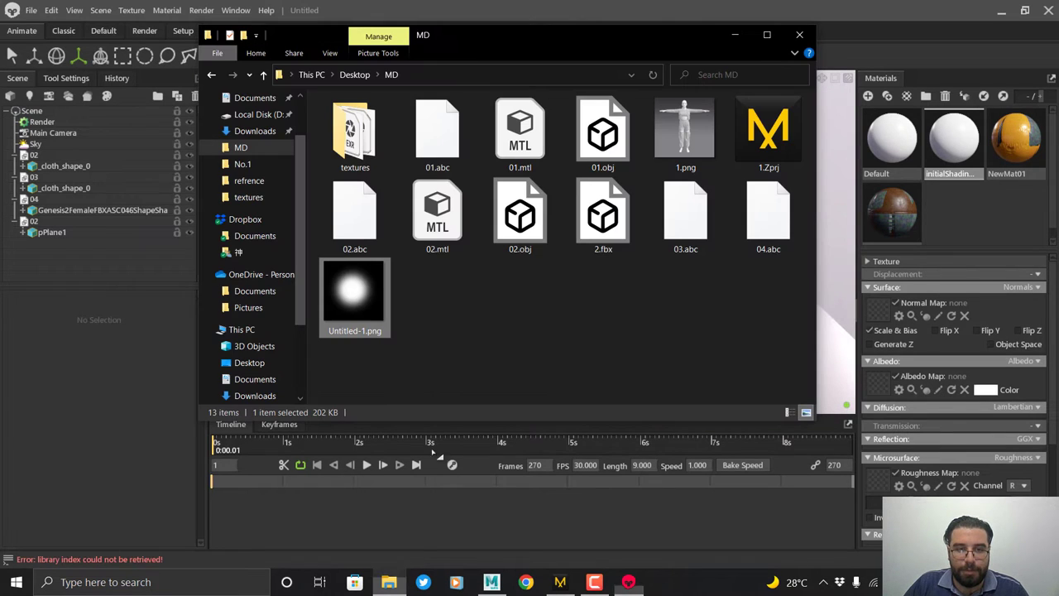
{"action": "double_click", "coordinate": [362, 296]}
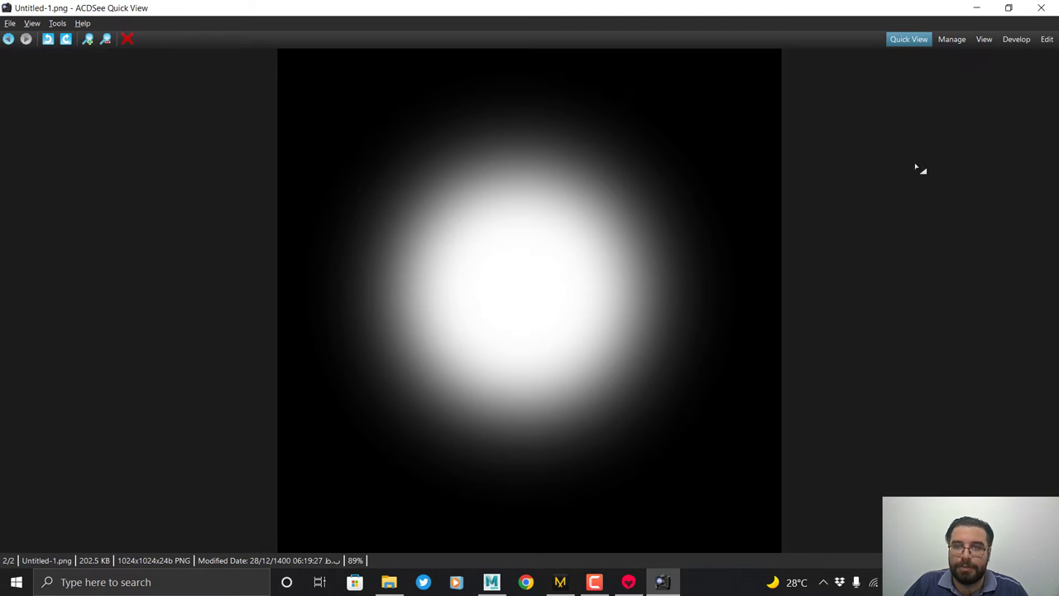
{"action": "left_click", "coordinate": [1040, 9]}
{"action": "left_click", "coordinate": [467, 15]}
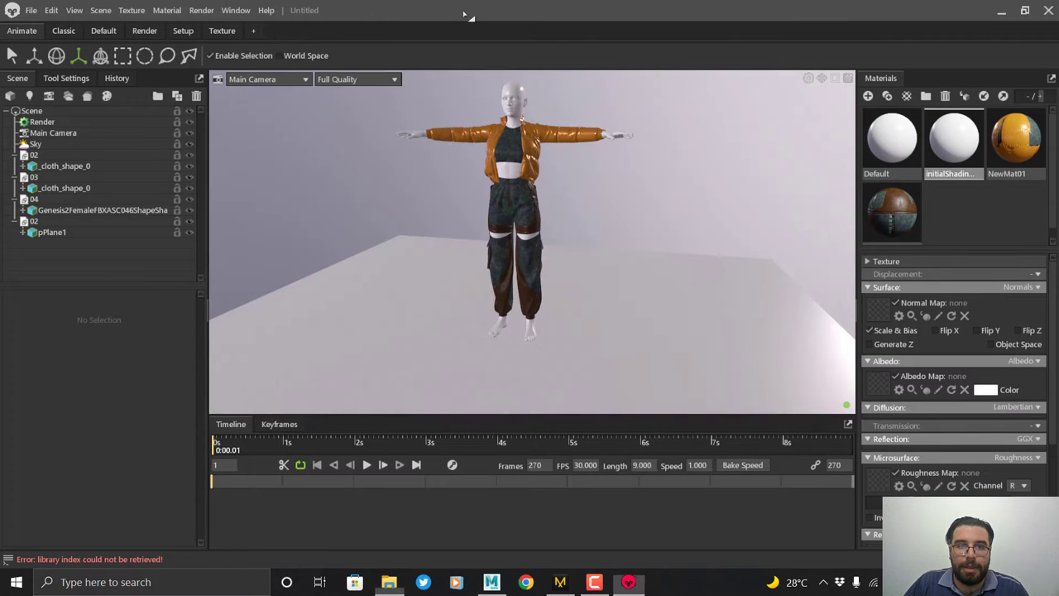
Set the floor plane material's transparency to Dither.
{"action": "left_click", "coordinate": [703, 323]}
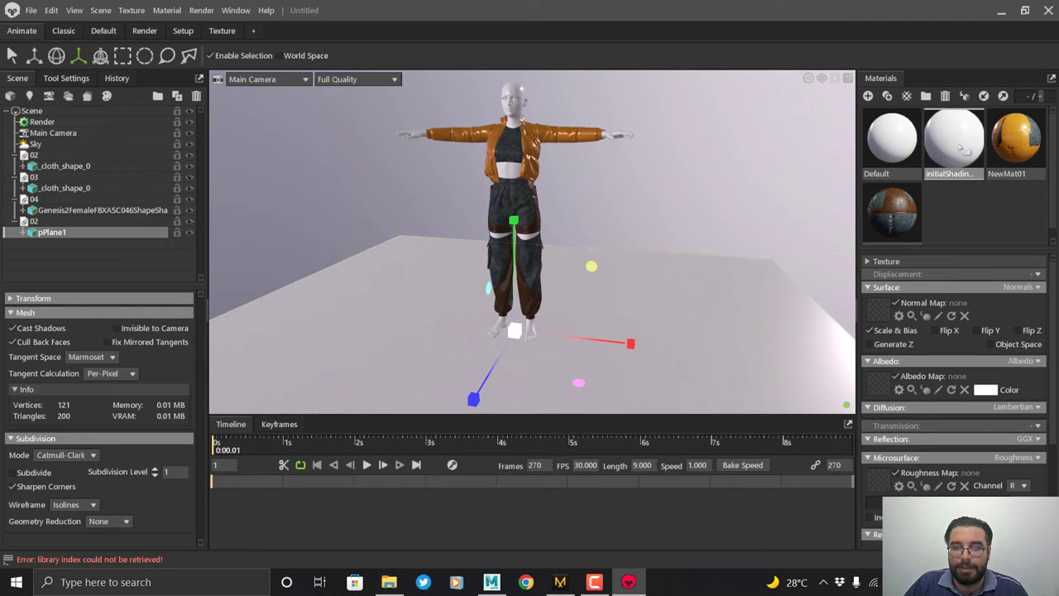
{"action": "left_click_drag", "start_coordinate": [725, 313], "coordinate": [896, 303]}
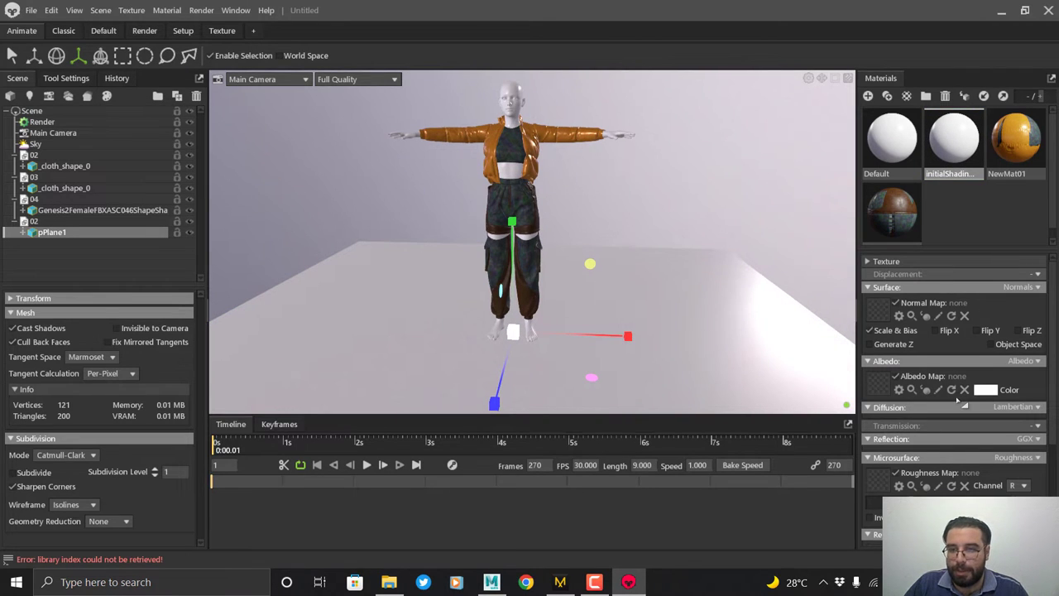
{"action": "scroll", "coordinate": [964, 405], "scroll_direction": "down", "scroll_amount": 4}
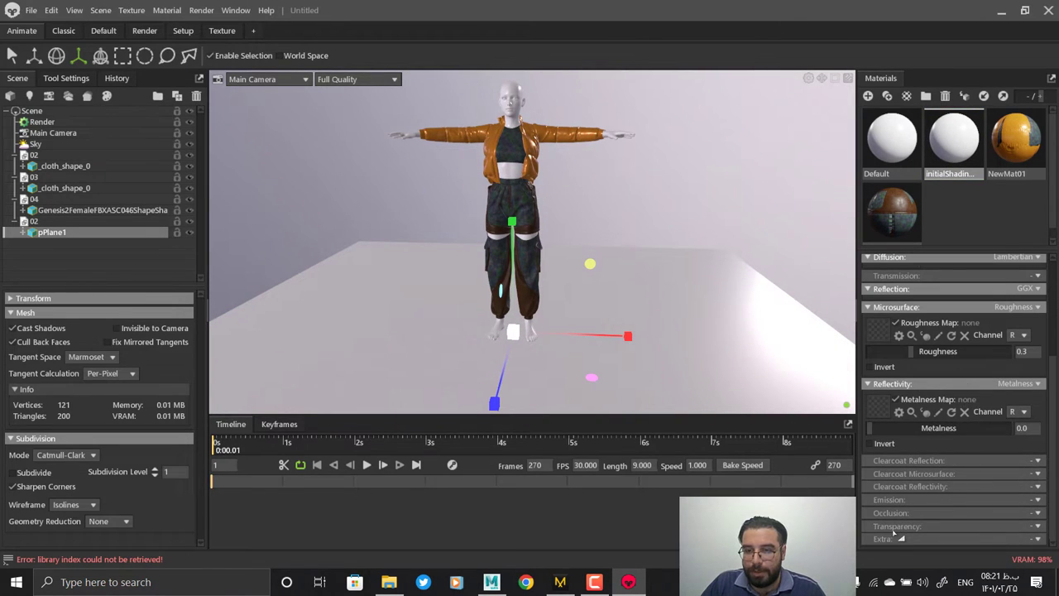
{"action": "left_click", "coordinate": [1038, 527]}
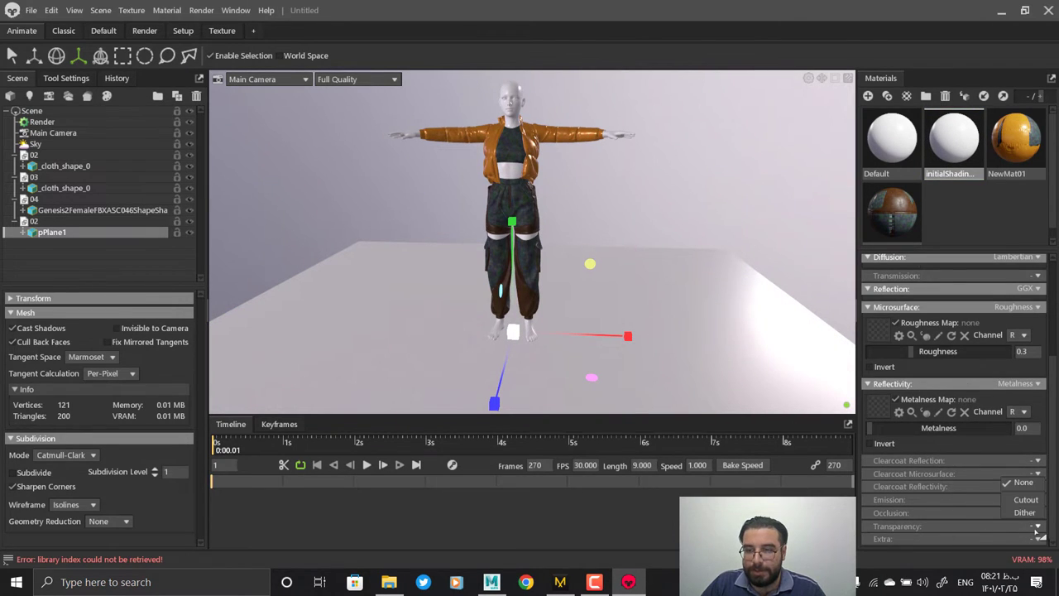
{"action": "left_click", "coordinate": [1036, 514]}
{"action": "scroll", "coordinate": [933, 502], "scroll_direction": "down", "scroll_amount": 2}
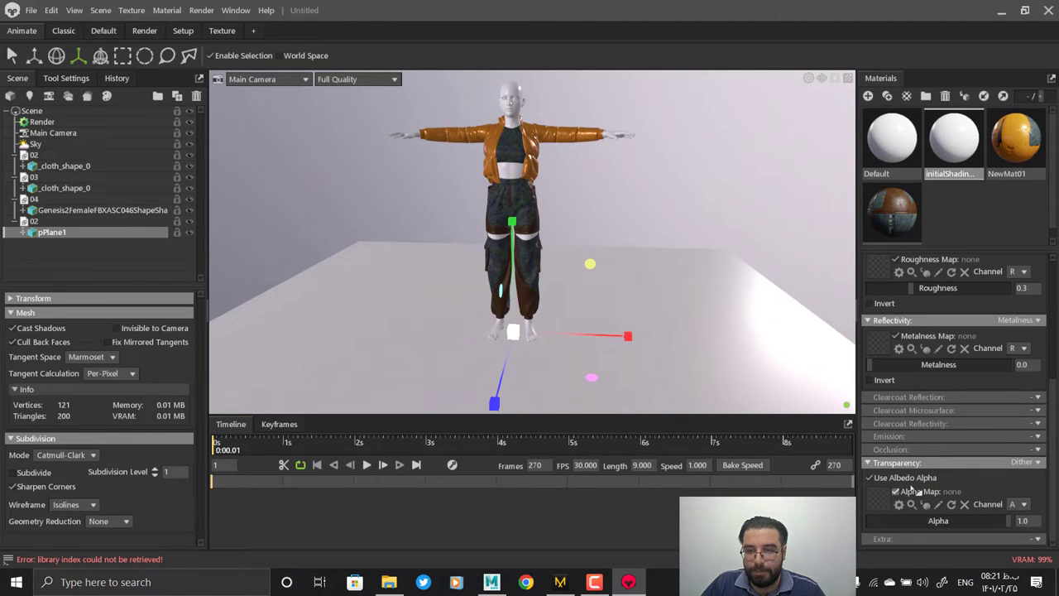
Turn off albedo alpha for the floor material, load Untitled-1.png from the MD folder as its alpha map, and change the map's channel.
{"action": "left_click", "coordinate": [870, 479]}
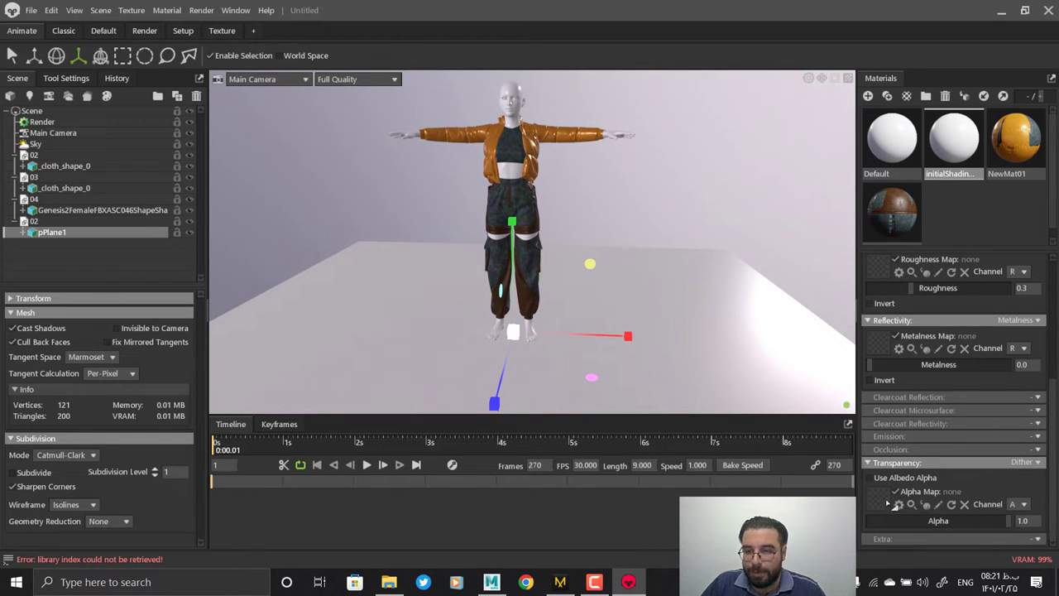
{"action": "left_click", "coordinate": [884, 502]}
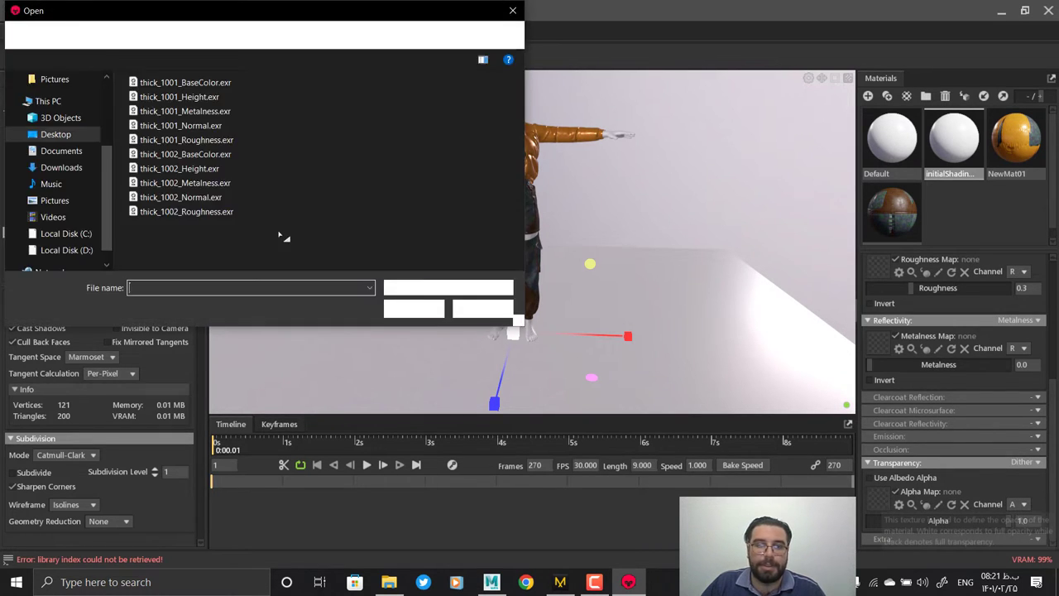
{"action": "left_click", "coordinate": [199, 34]}
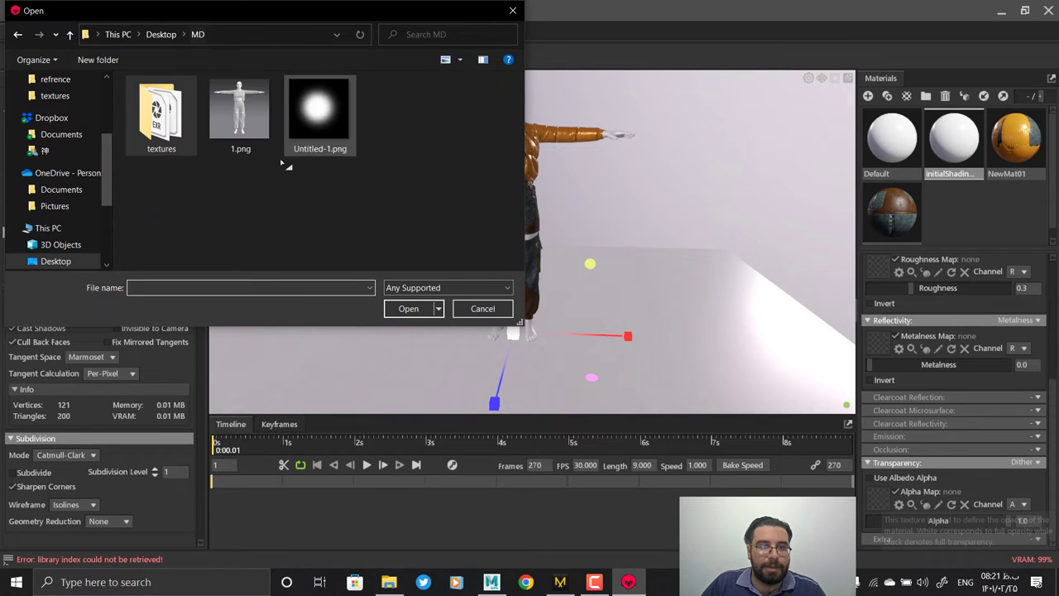
{"action": "double_click", "coordinate": [320, 112]}
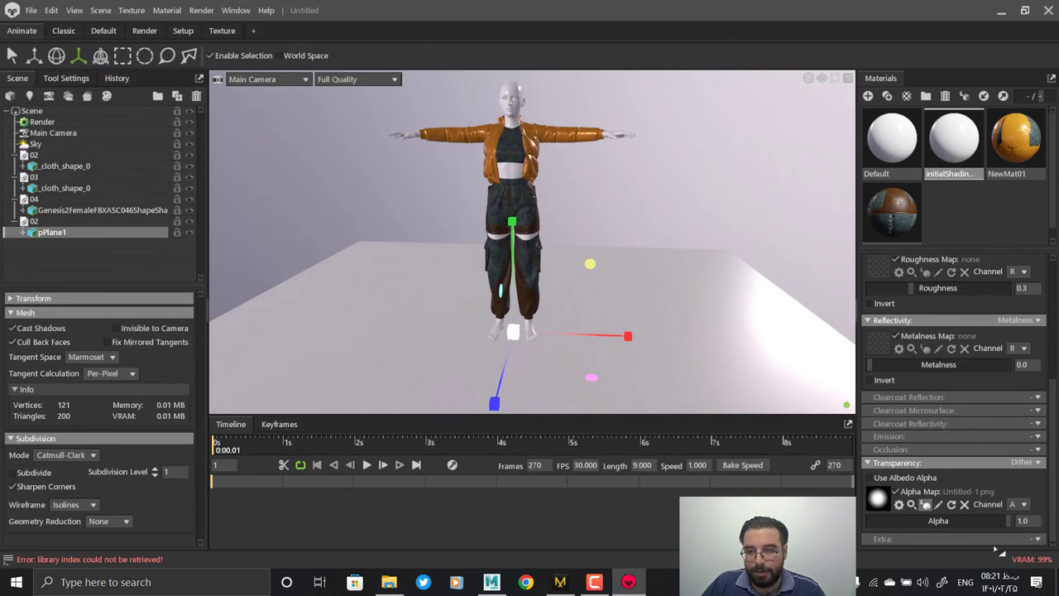
{"action": "left_click", "coordinate": [1021, 506]}
{"action": "left_click", "coordinate": [1022, 515]}
Examine how the floor's edges fade around the avatar from several angles and distances.
{"action": "mouse_move", "coordinate": [571, 316]}
{"action": "left_mouse_down"}
{"action": "mouse_move", "coordinate": [618, 319]}
{"action": "mouse_move", "coordinate": [584, 323]}
{"action": "left_mouse_up"}
{"action": "scroll", "coordinate": [566, 333], "scroll_direction": "down", "scroll_amount": 2}
{"action": "middle_click_drag", "start_coordinate": [558, 333], "coordinate": [557, 308]}
{"action": "left_click_drag", "start_coordinate": [556, 307], "coordinate": [602, 307]}
{"action": "scroll", "coordinate": [540, 331], "scroll_direction": "up", "scroll_amount": 4}
{"action": "left_click_drag", "start_coordinate": [543, 357], "coordinate": [530, 342]}
{"action": "scroll", "coordinate": [522, 298], "scroll_direction": "down", "scroll_amount": 3}
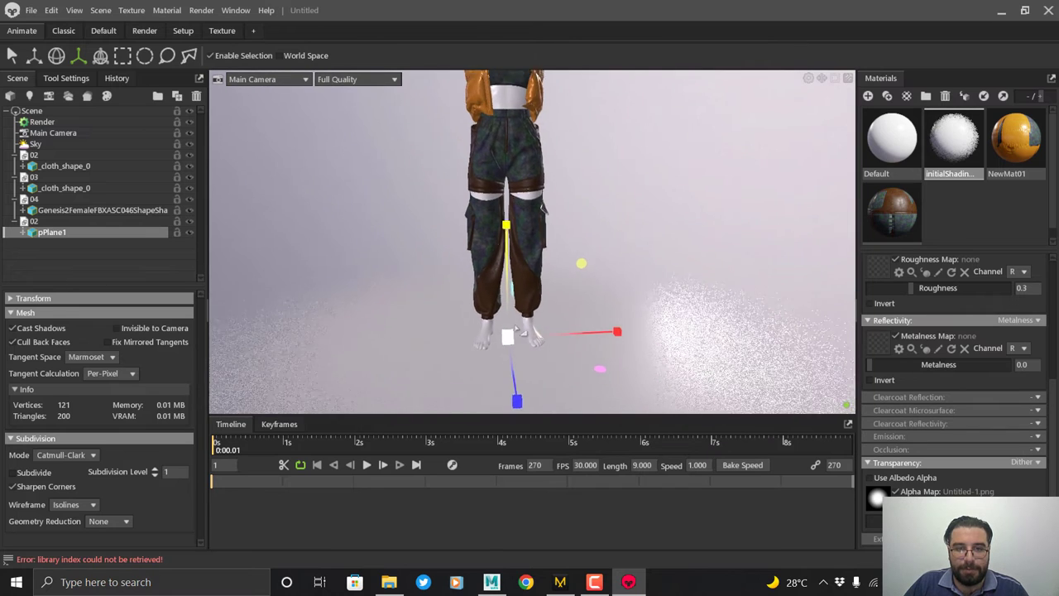
{"action": "middle_click_drag", "start_coordinate": [542, 201], "coordinate": [548, 218]}
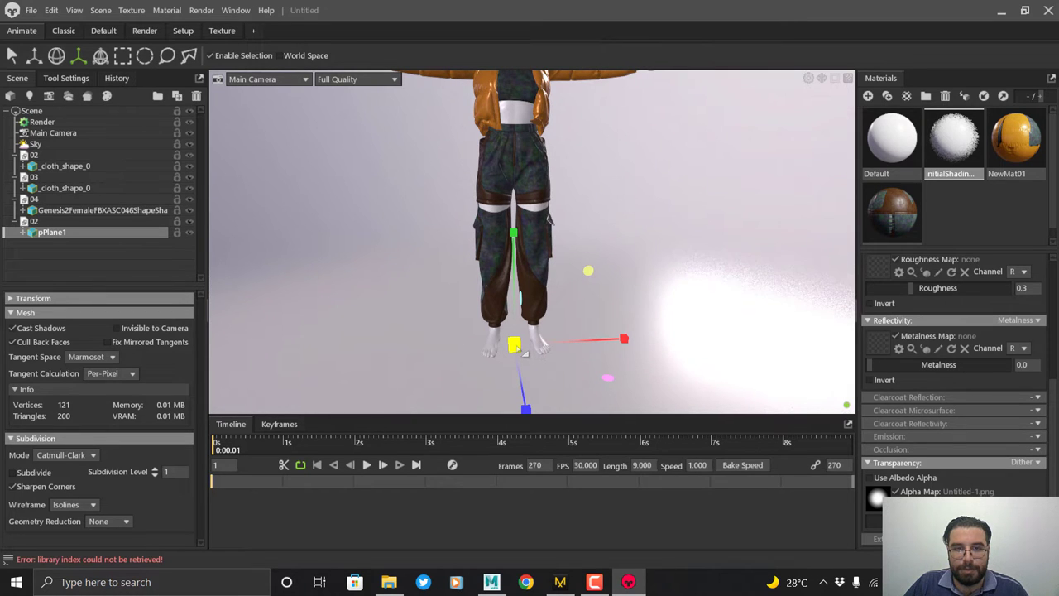
{"action": "scroll", "coordinate": [568, 308], "scroll_direction": "down", "scroll_amount": 3}
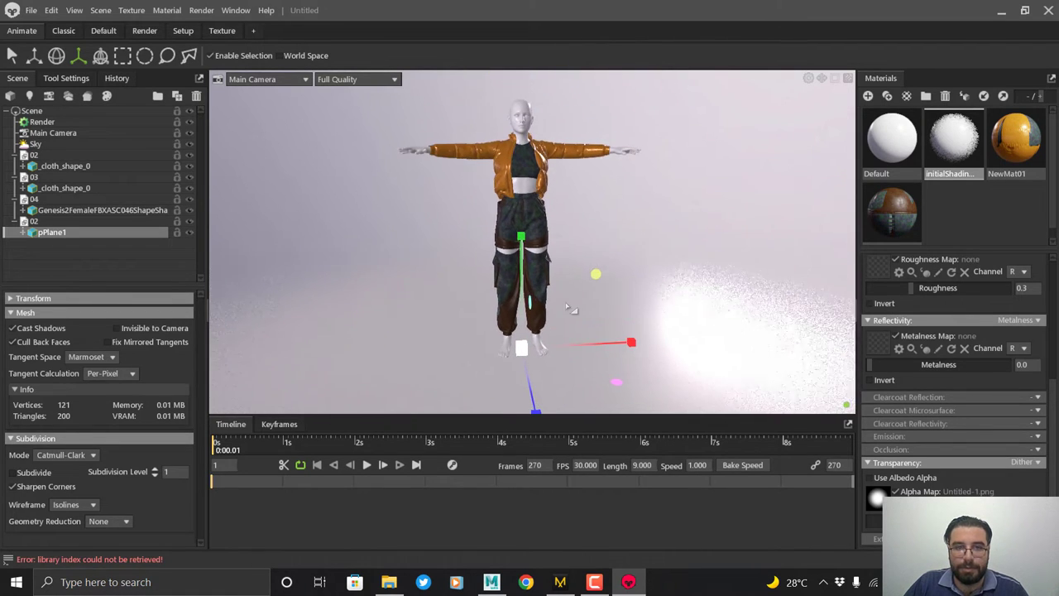
{"action": "left_click_drag", "start_coordinate": [567, 306], "coordinate": [556, 286]}
{"action": "scroll", "coordinate": [571, 303], "scroll_direction": "up", "scroll_amount": 2}
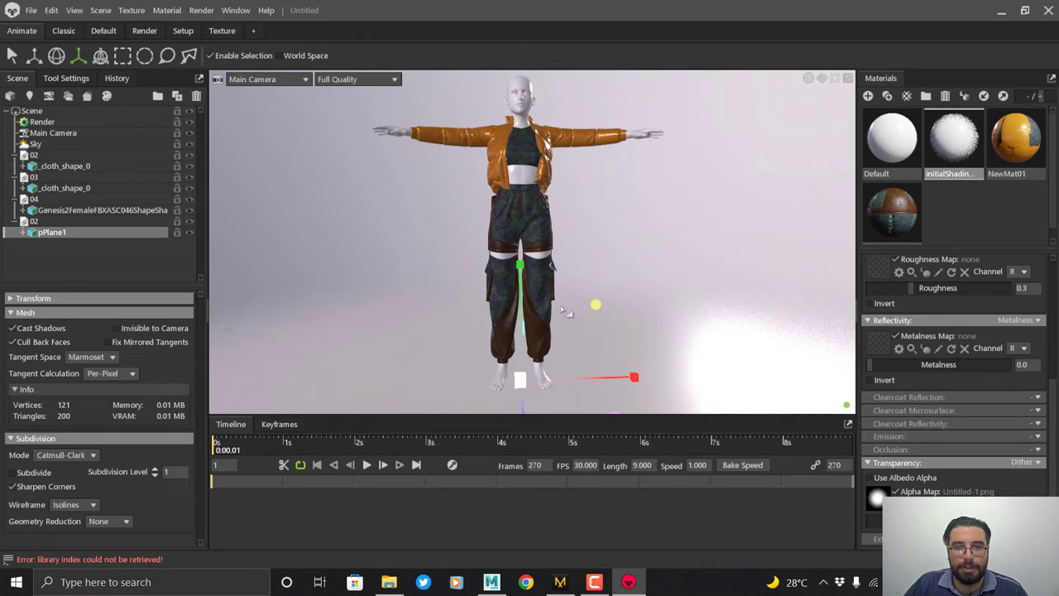
{"action": "left_click_drag", "start_coordinate": [562, 311], "coordinate": [564, 316]}
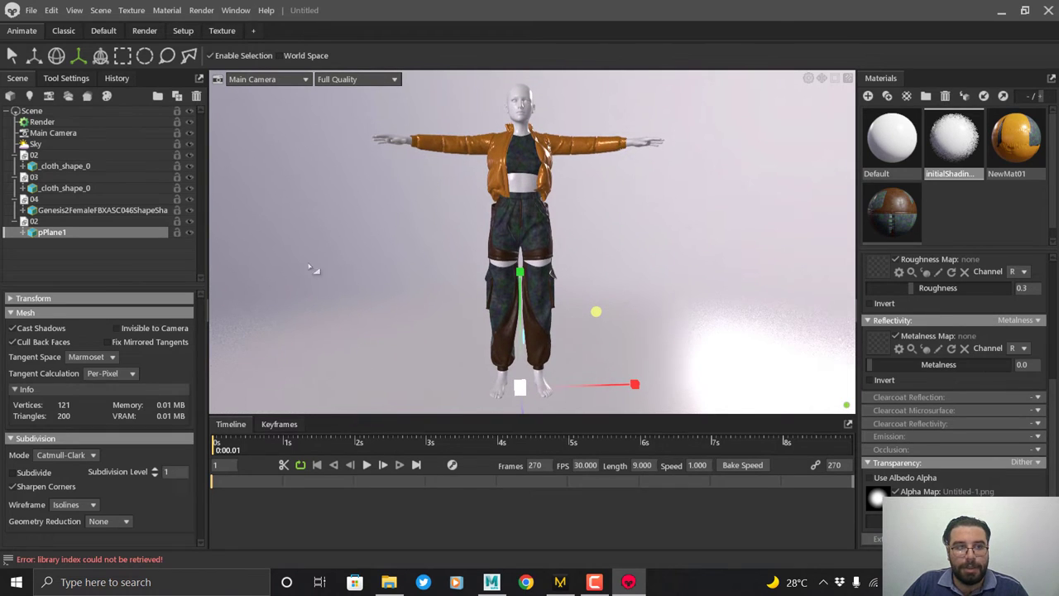
Deselect the floor plane and collapse the four imported model entries in the scene hierarchy.
{"action": "left_click", "coordinate": [114, 261]}
{"action": "left_click", "coordinate": [15, 155]}
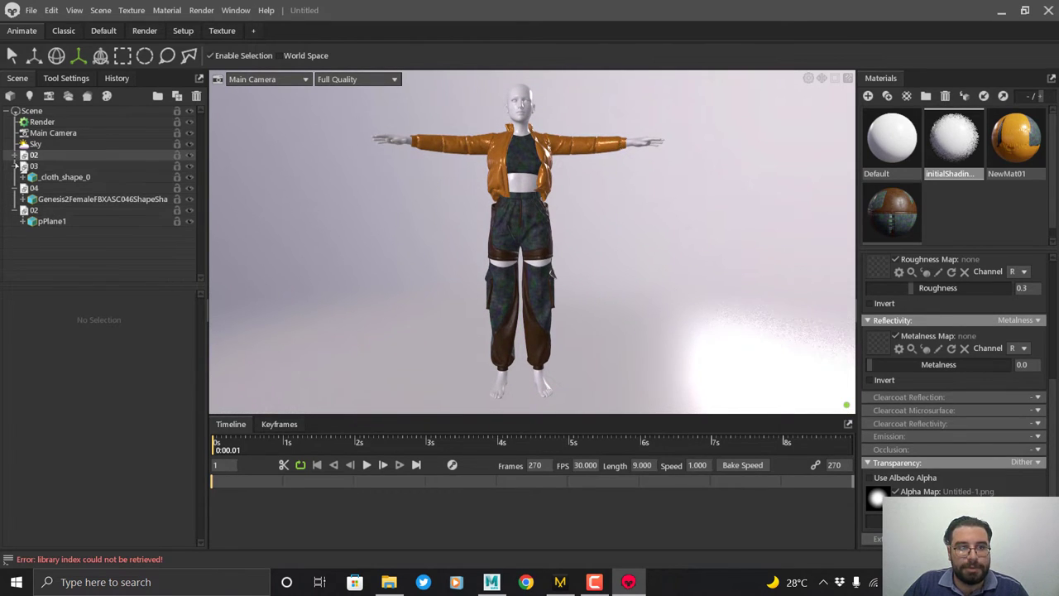
{"action": "left_click", "coordinate": [15, 165]}
{"action": "left_click", "coordinate": [15, 176]}
{"action": "left_click", "coordinate": [15, 188]}
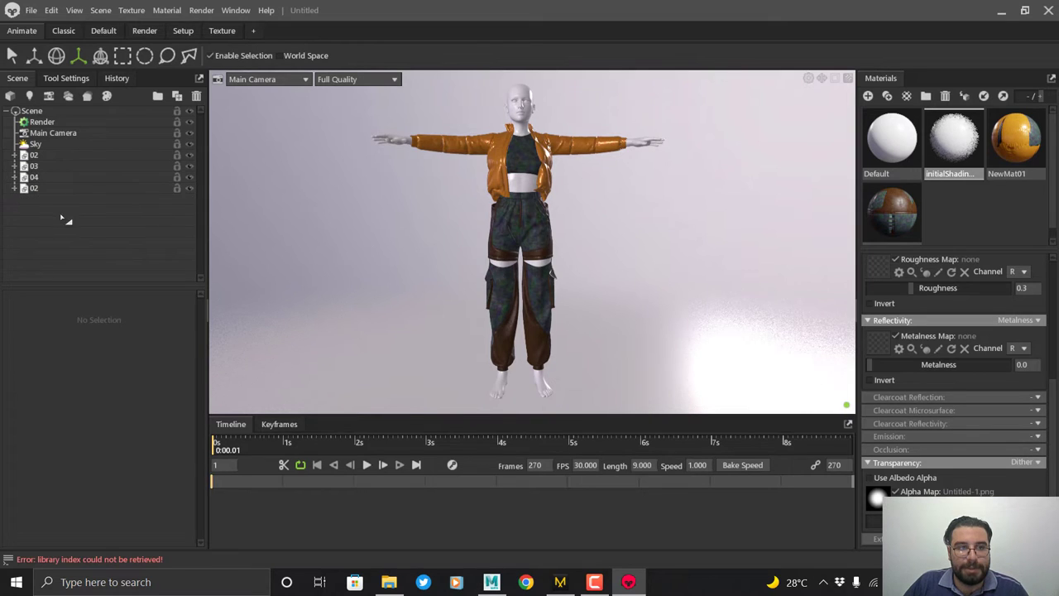
Add a spot light to the scene and move it out to the side of the avatar.
{"action": "right_click", "coordinate": [61, 216]}
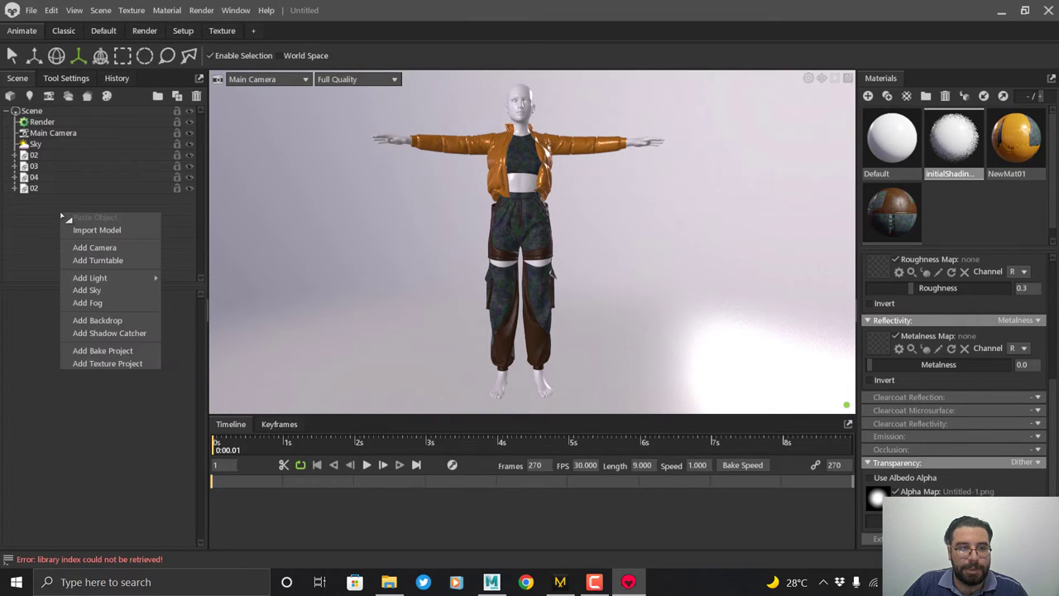
{"action": "mouse_move", "coordinate": [122, 282]}
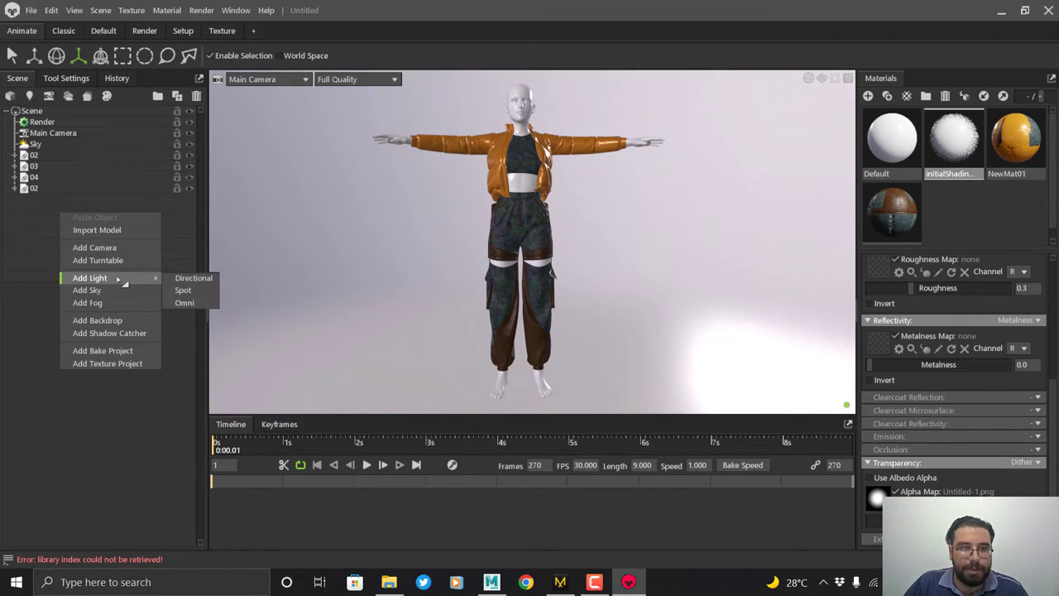
{"action": "left_click", "coordinate": [184, 290]}
{"action": "scroll", "coordinate": [579, 298], "scroll_direction": "down", "scroll_amount": 3}
{"action": "left_click_drag", "start_coordinate": [583, 286], "coordinate": [552, 290]}
{"action": "key", "text": "w"}
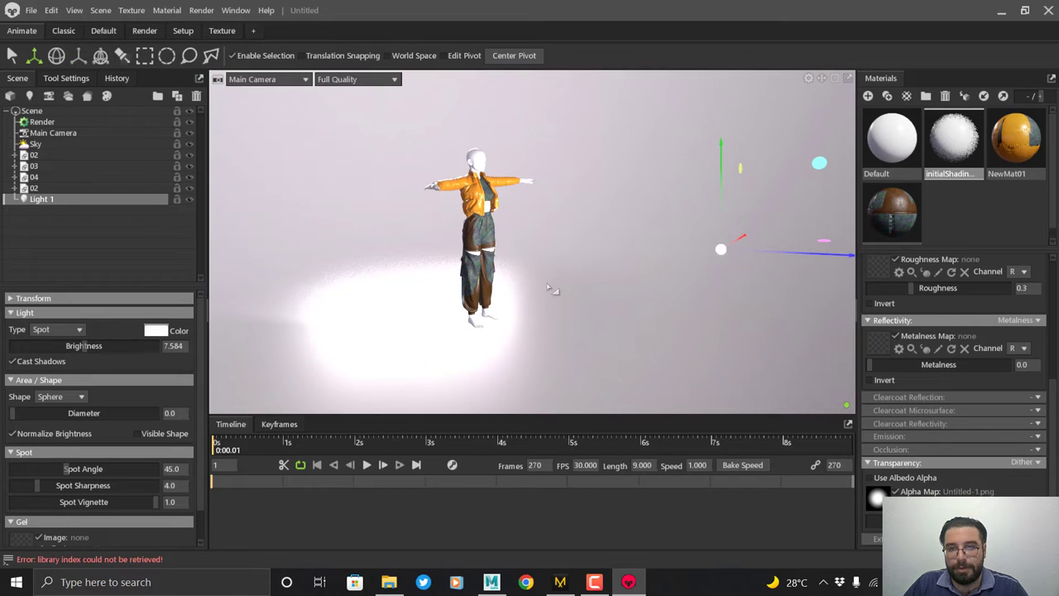
{"action": "left_click_drag", "start_coordinate": [739, 324], "coordinate": [668, 319]}
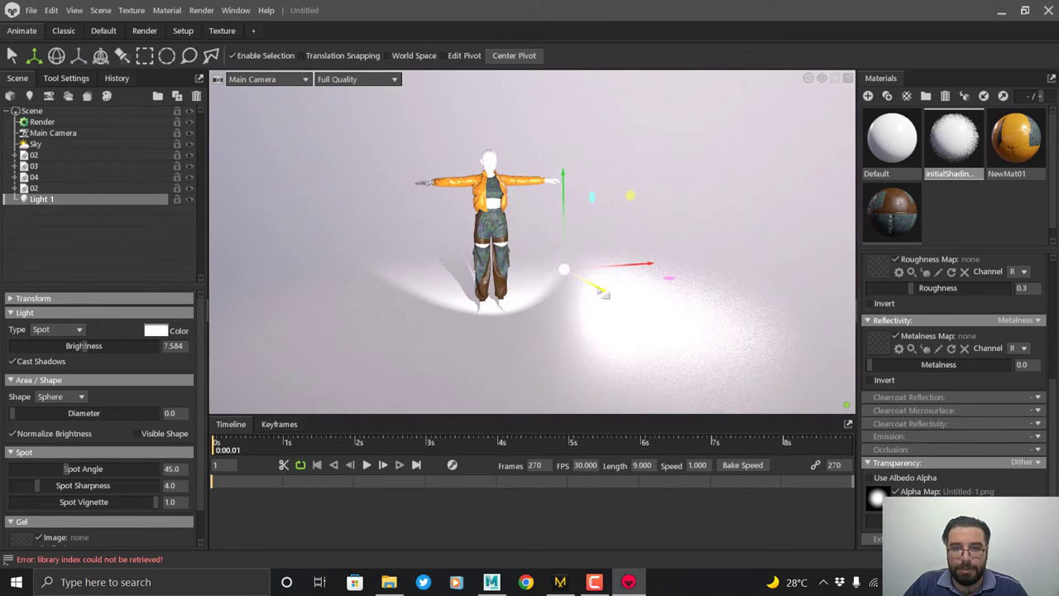
{"action": "left_click_drag", "start_coordinate": [617, 272], "coordinate": [723, 264]}
{"action": "left_click_drag", "start_coordinate": [649, 269], "coordinate": [610, 275], "text": "alt"}
Rotate the spot light so its cone covers the avatar and the floor around the feet.
{"action": "key", "text": "e"}
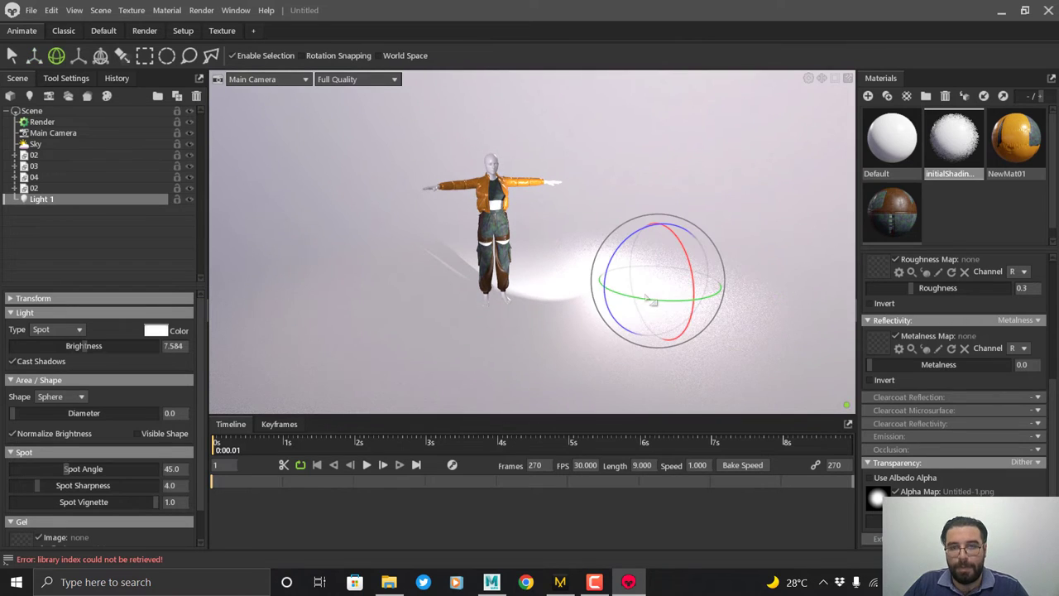
{"action": "left_click_drag", "start_coordinate": [649, 304], "coordinate": [755, 411]}
{"action": "key", "text": "w"}
{"action": "left_click_drag", "start_coordinate": [558, 307], "coordinate": [610, 272]}
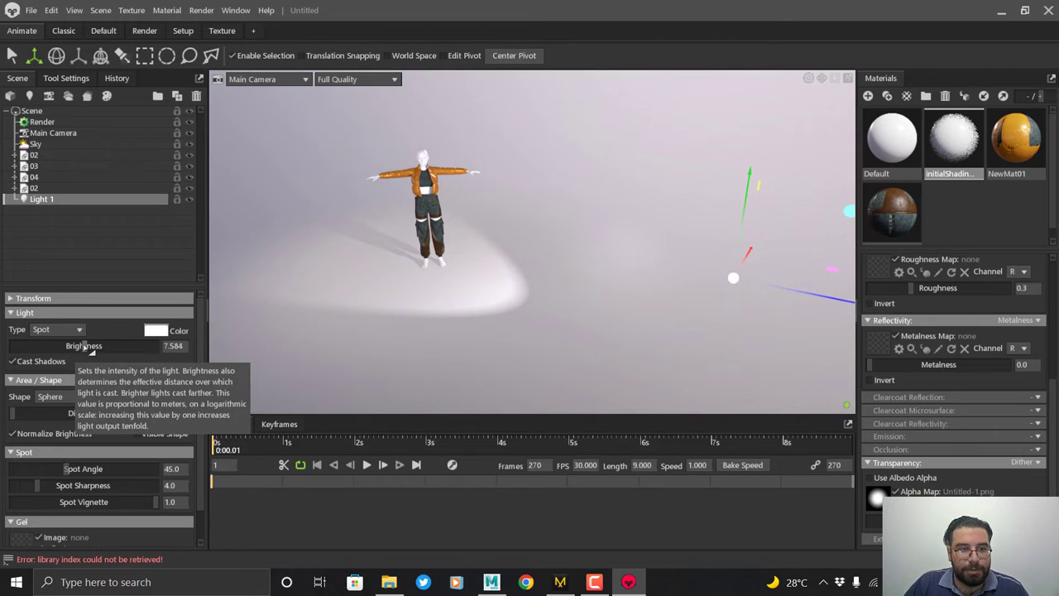
Set the spot light's brightness to 7.356, its diameter to 91.29 and its spot angle to 83.65.
{"action": "left_click_drag", "start_coordinate": [93, 351], "coordinate": [96, 353]}
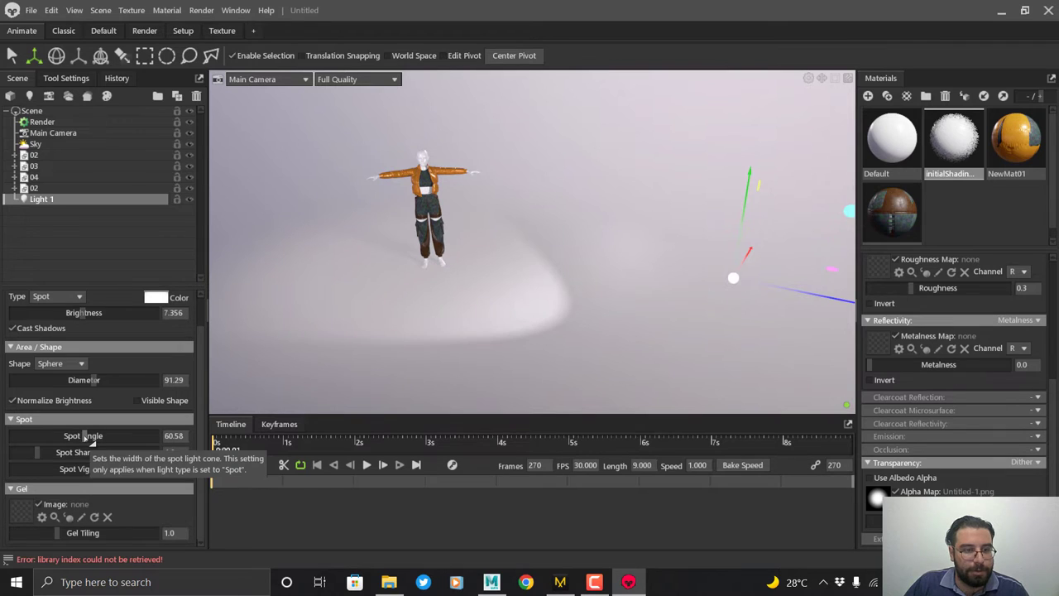
{"action": "left_click_drag", "start_coordinate": [92, 441], "coordinate": [132, 447]}
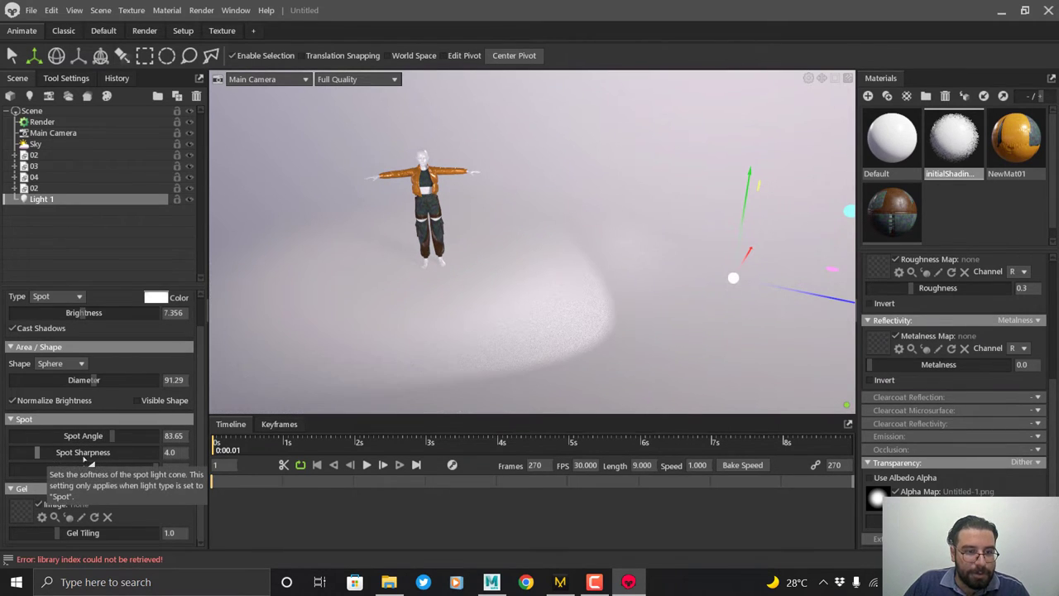
Reposition the spot light and adjust its rotation to refine how it lights the avatar.
{"action": "left_click_drag", "start_coordinate": [530, 326], "coordinate": [579, 324]}
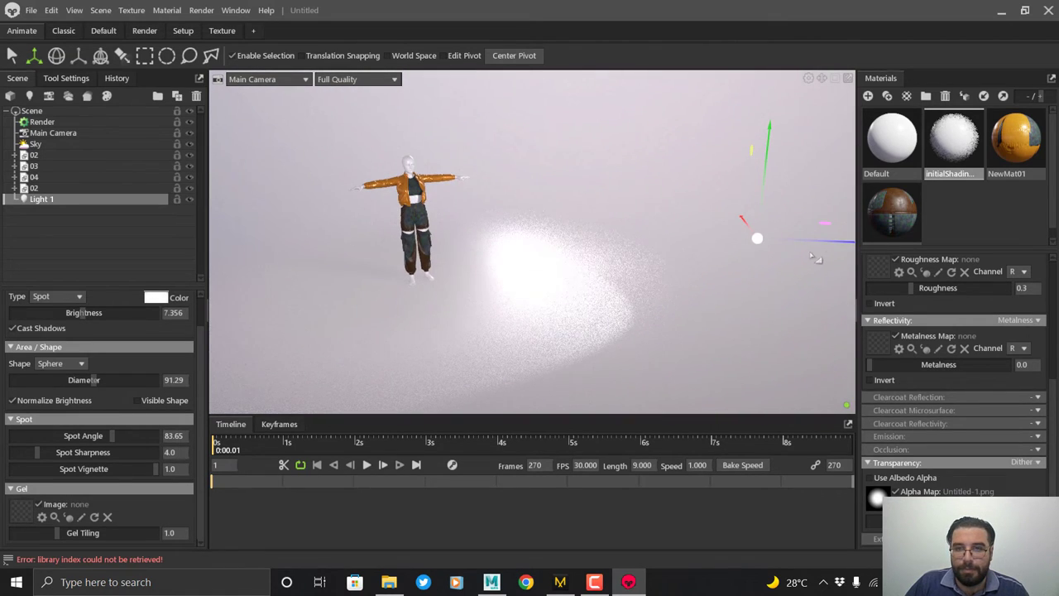
{"action": "left_click_drag", "start_coordinate": [827, 246], "coordinate": [678, 301]}
{"action": "key", "text": "e"}
{"action": "left_click_drag", "start_coordinate": [606, 357], "coordinate": [522, 258]}
{"action": "middle_click_drag", "start_coordinate": [522, 258], "coordinate": [589, 281], "text": "alt"}
{"action": "right_click_drag", "start_coordinate": [589, 282], "coordinate": [524, 306], "text": "alt"}
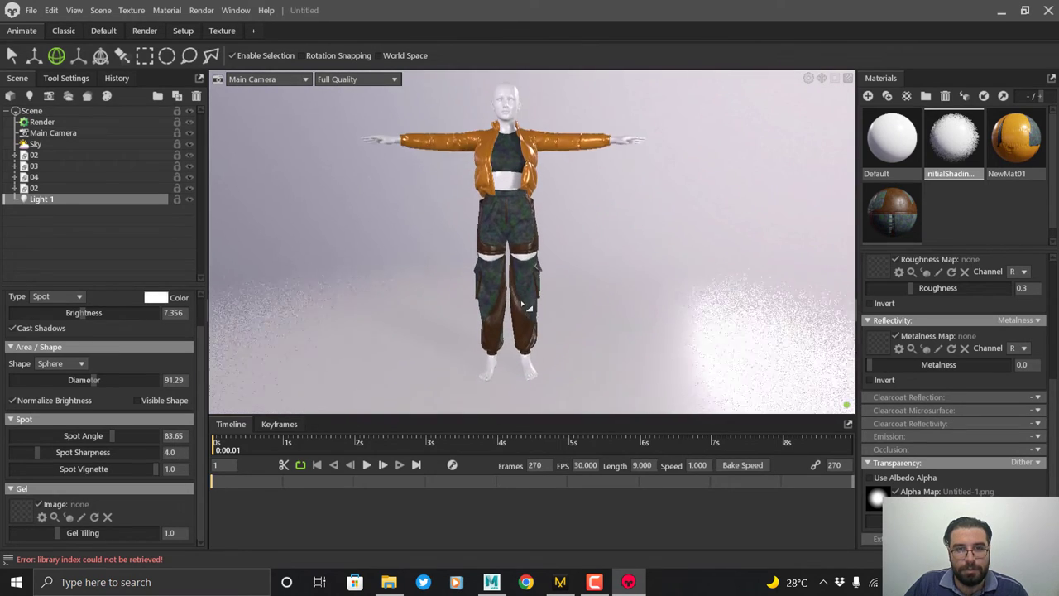
Enable ray tracing in the render settings and clear the material selection.
{"action": "left_click", "coordinate": [46, 122]}
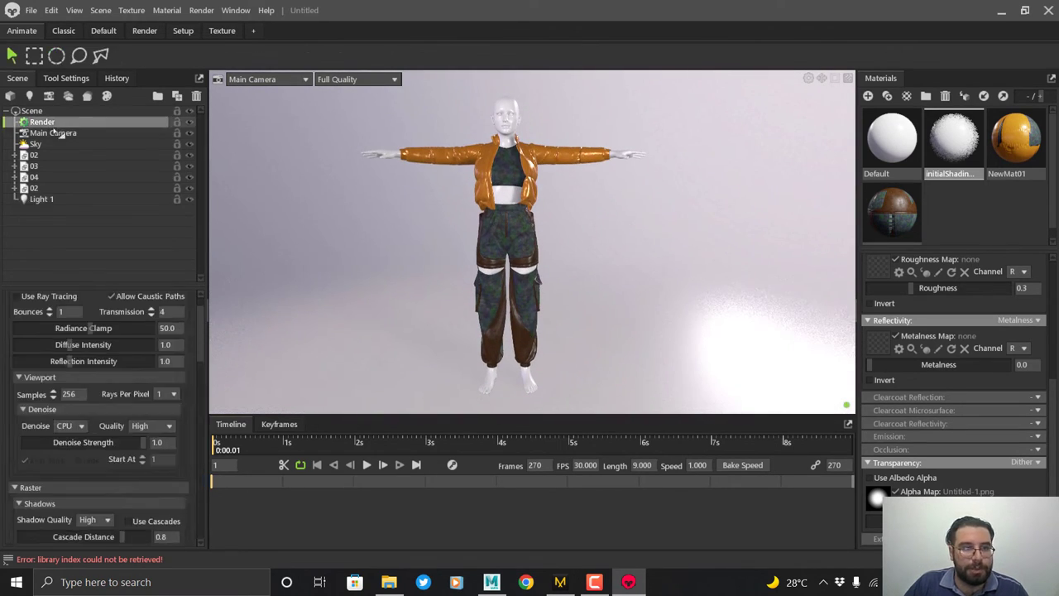
{"action": "left_click", "coordinate": [31, 298]}
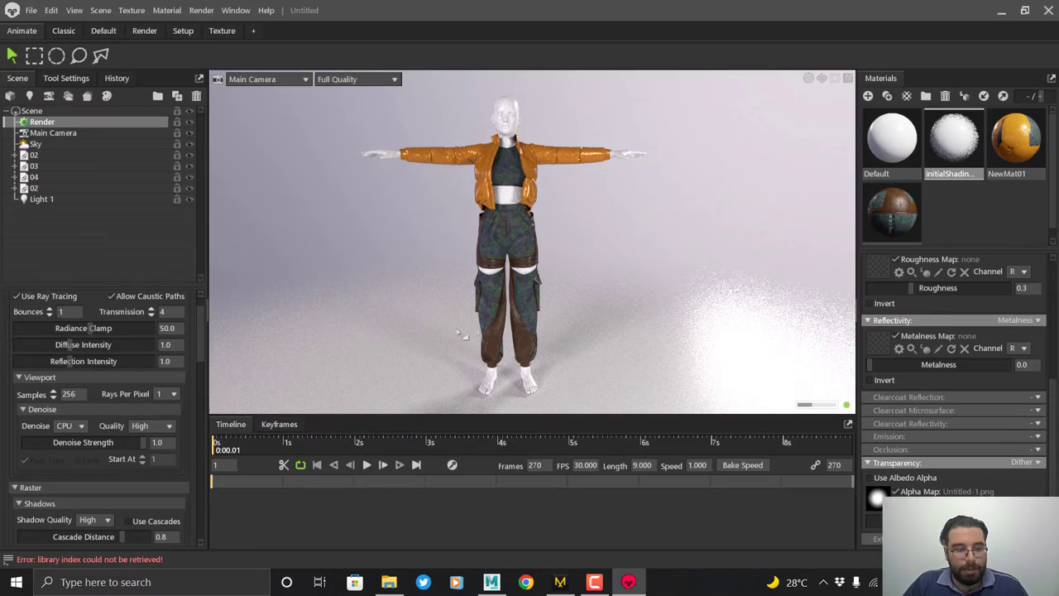
{"action": "mouse_move", "coordinate": [532, 282]}
{"action": "left_mouse_down"}
{"action": "mouse_move", "coordinate": [543, 278]}
{"action": "mouse_move", "coordinate": [531, 283]}
{"action": "left_mouse_up"}
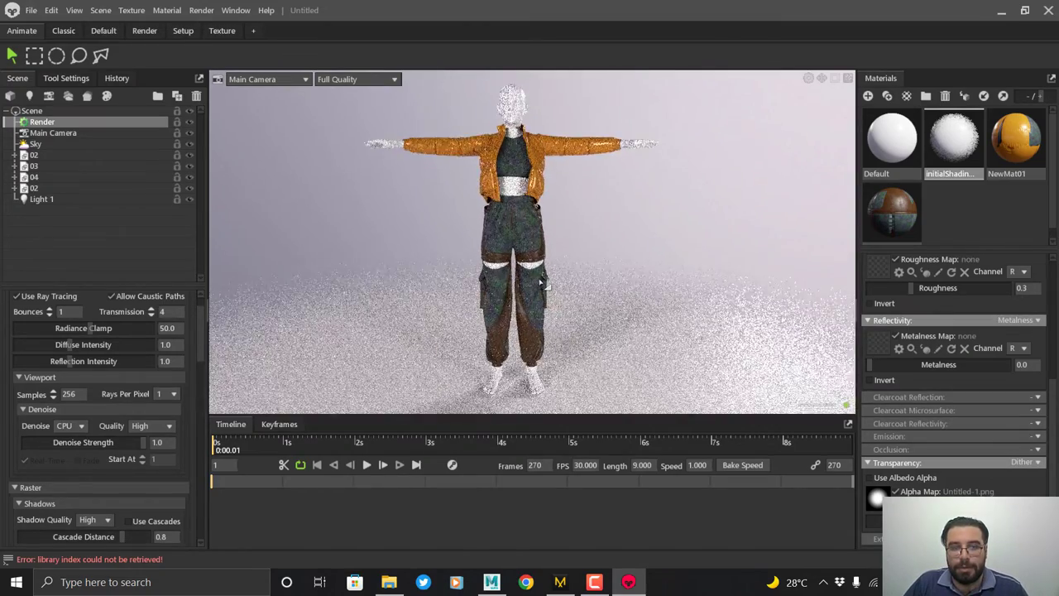
{"action": "left_click", "coordinate": [921, 204]}
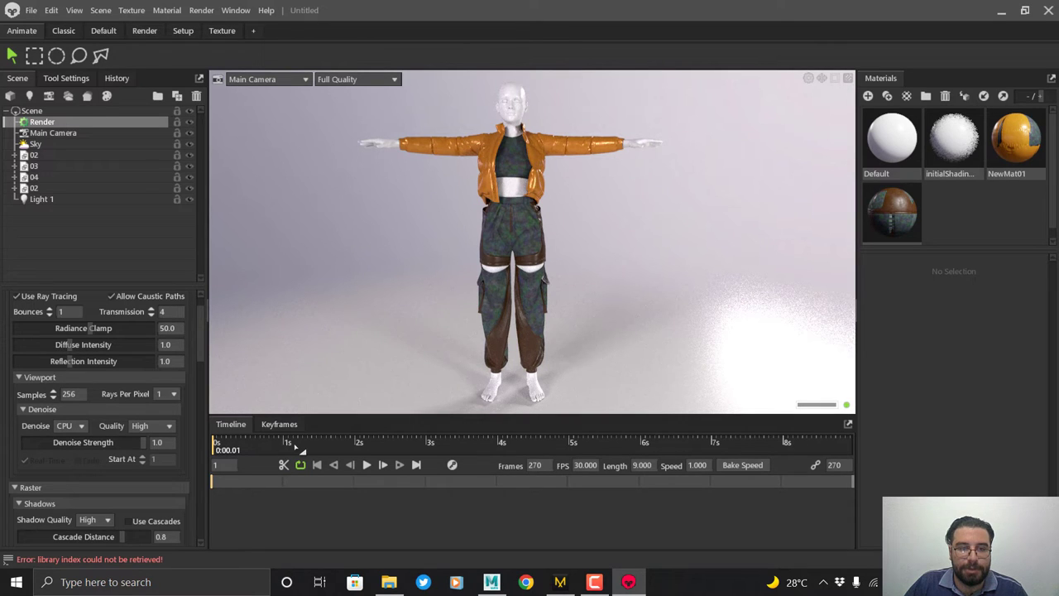
Group the two 02 models, 03 and 04 together in the scene hierarchy.
{"action": "right_click", "coordinate": [50, 226]}
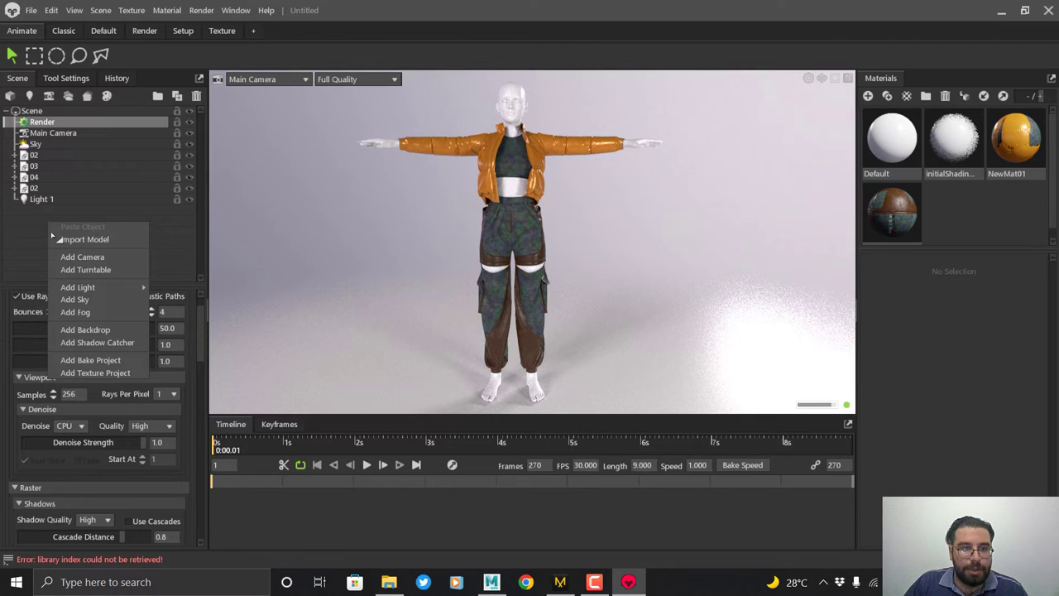
{"action": "left_click", "coordinate": [46, 154]}
{"action": "left_click", "coordinate": [52, 188], "text": "shift"}
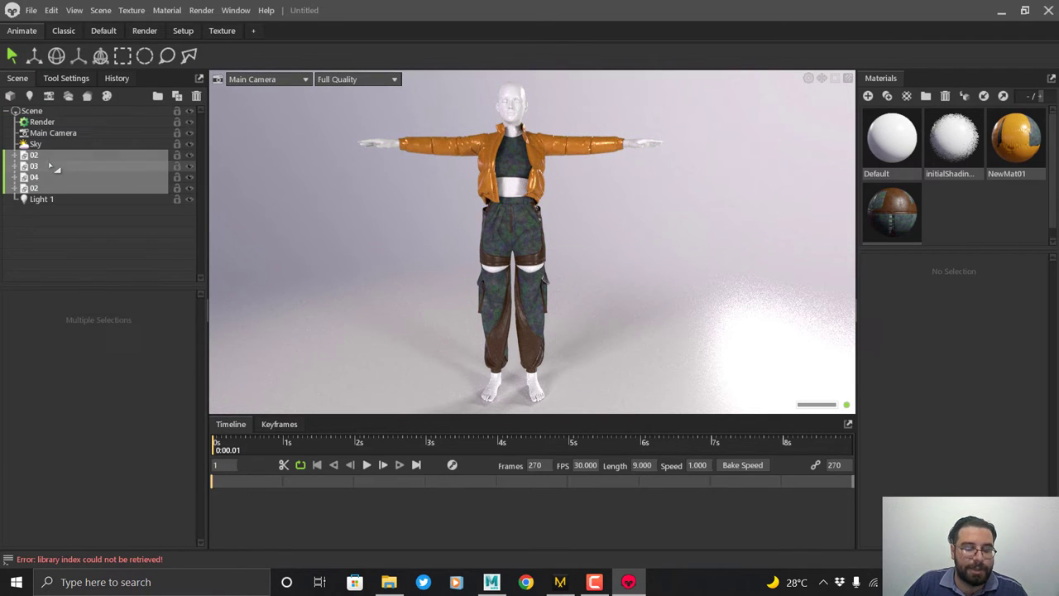
{"action": "key", "text": "ctrl+g"}
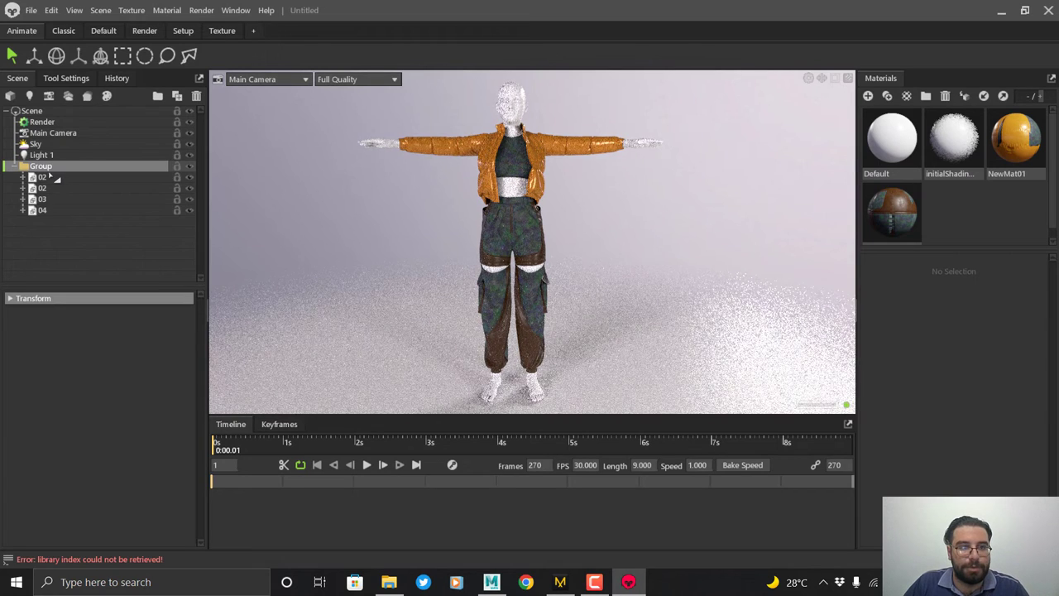
Show the group's Rotation Y keyframe curve and place a key on it at the first frame.
{"action": "left_click", "coordinate": [282, 425]}
{"action": "double_click", "coordinate": [253, 452]}
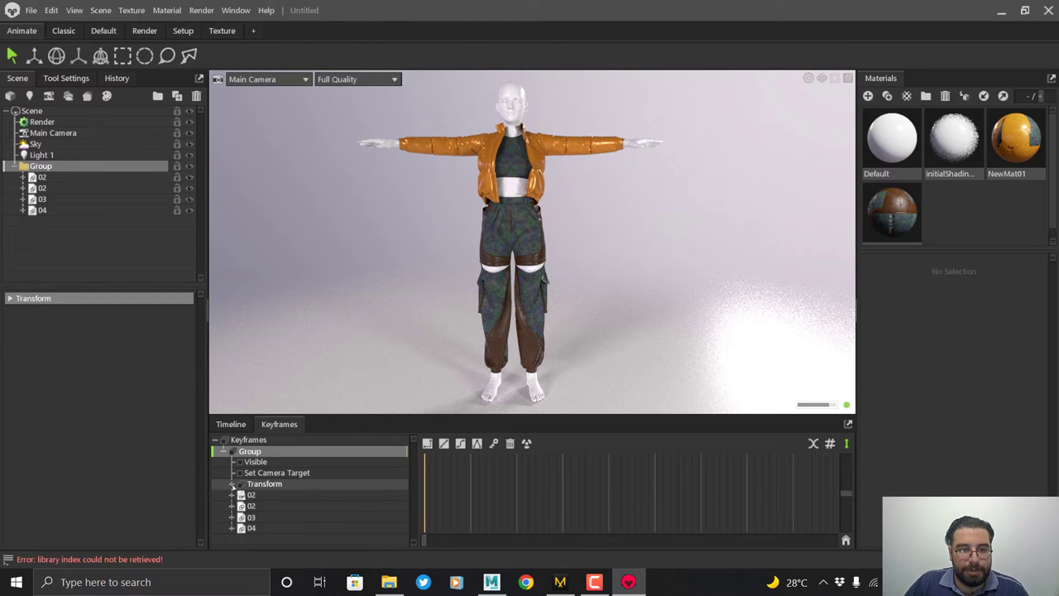
{"action": "left_click", "coordinate": [233, 487]}
{"action": "scroll", "coordinate": [294, 485], "scroll_direction": "down", "scroll_amount": 2}
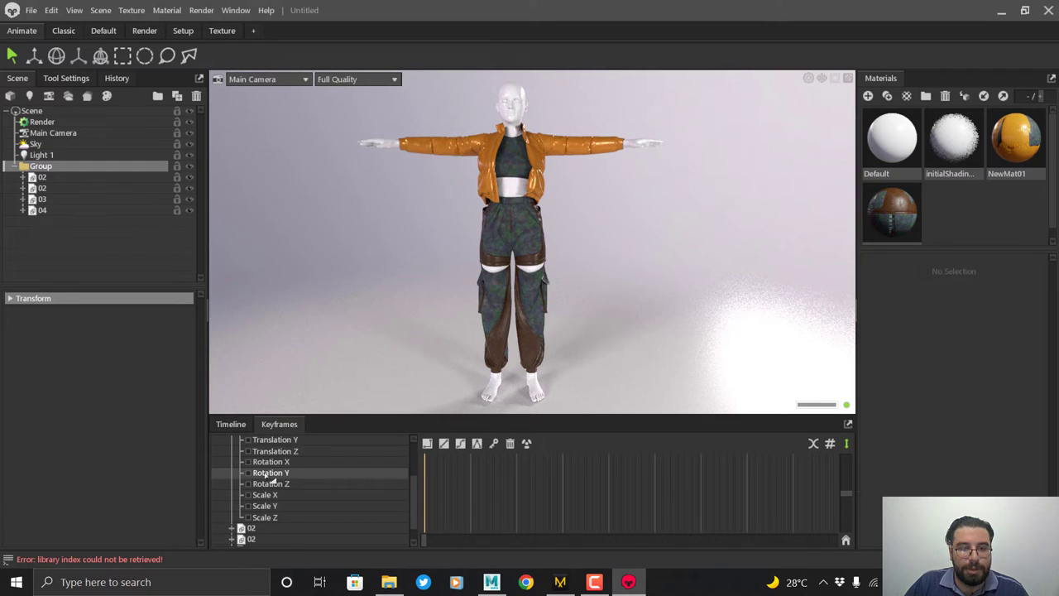
{"action": "left_click", "coordinate": [270, 474]}
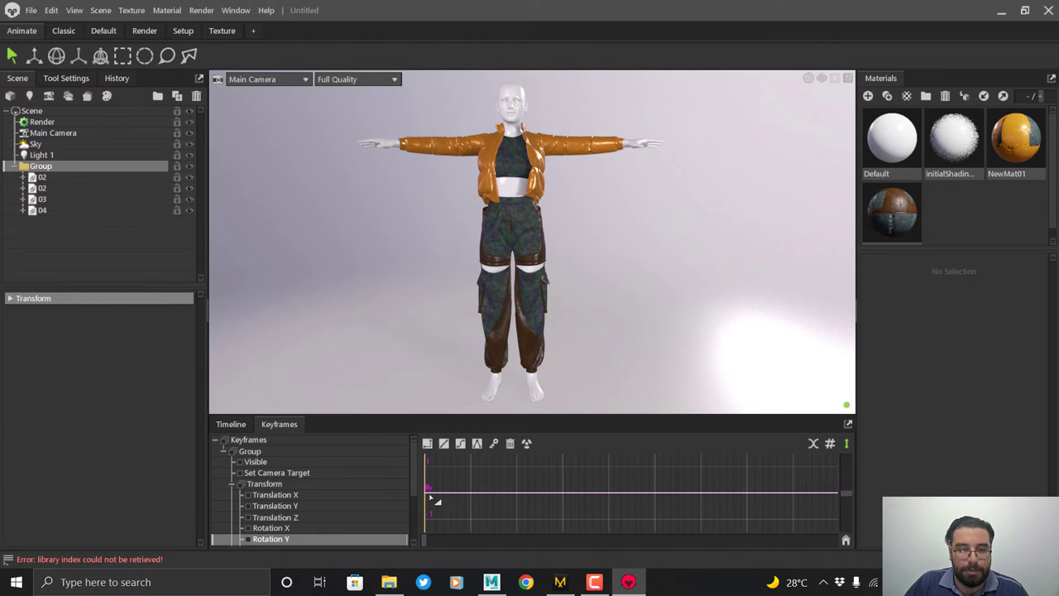
{"action": "left_click", "coordinate": [428, 493]}
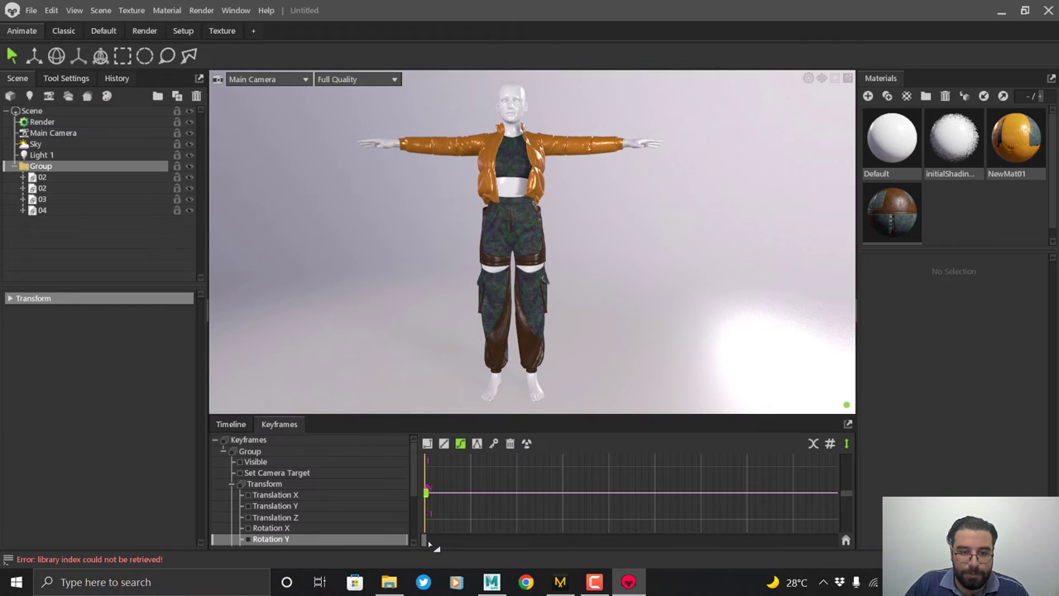
Add a Rotation Y key for the group at the last frame and raise its value to 360.
{"action": "left_click_drag", "start_coordinate": [432, 544], "coordinate": [895, 548]}
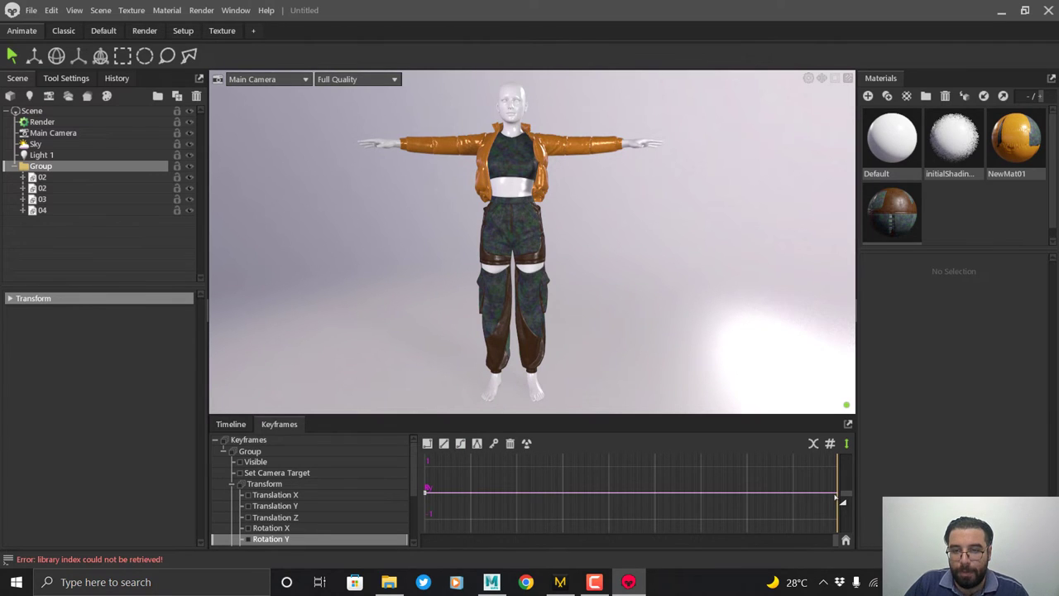
{"action": "left_click", "coordinate": [837, 495]}
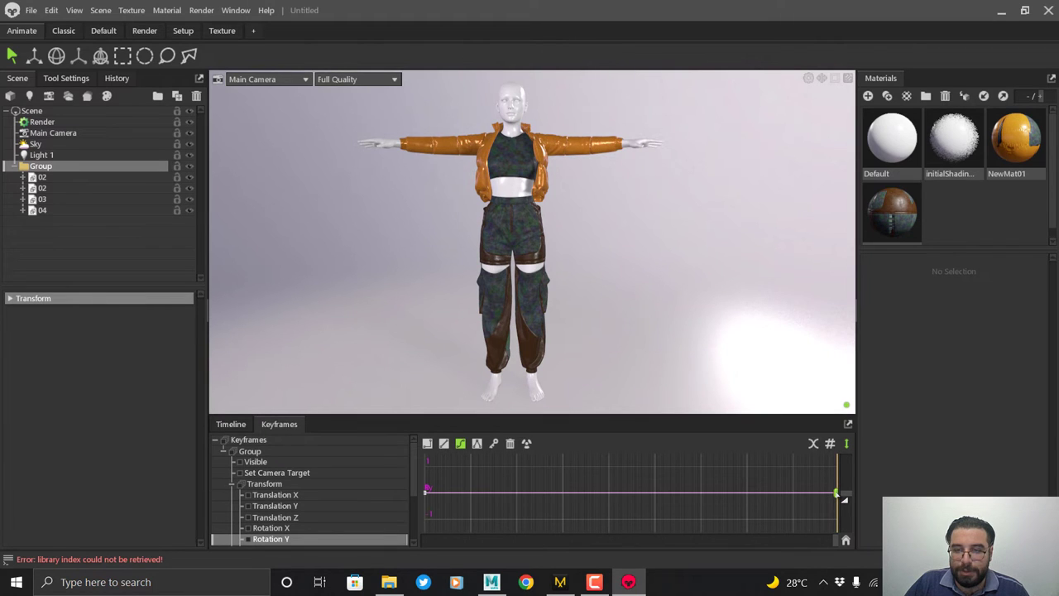
{"action": "left_click_drag", "start_coordinate": [836, 493], "coordinate": [836, 488]}
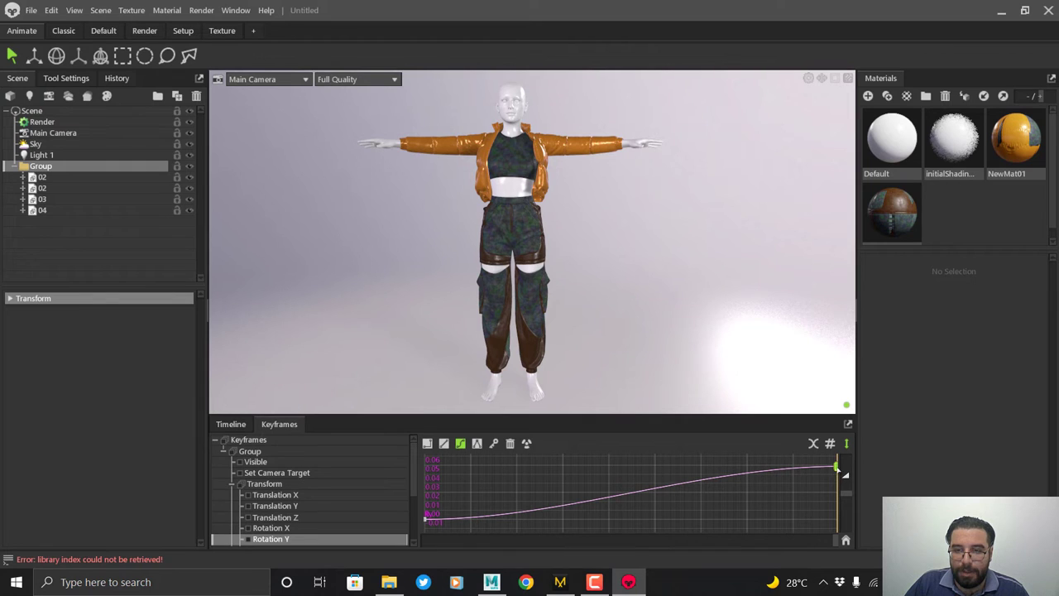
{"action": "left_click_drag", "start_coordinate": [838, 464], "coordinate": [839, 329]}
{"action": "left_click_drag", "start_coordinate": [837, 468], "coordinate": [844, 293]}
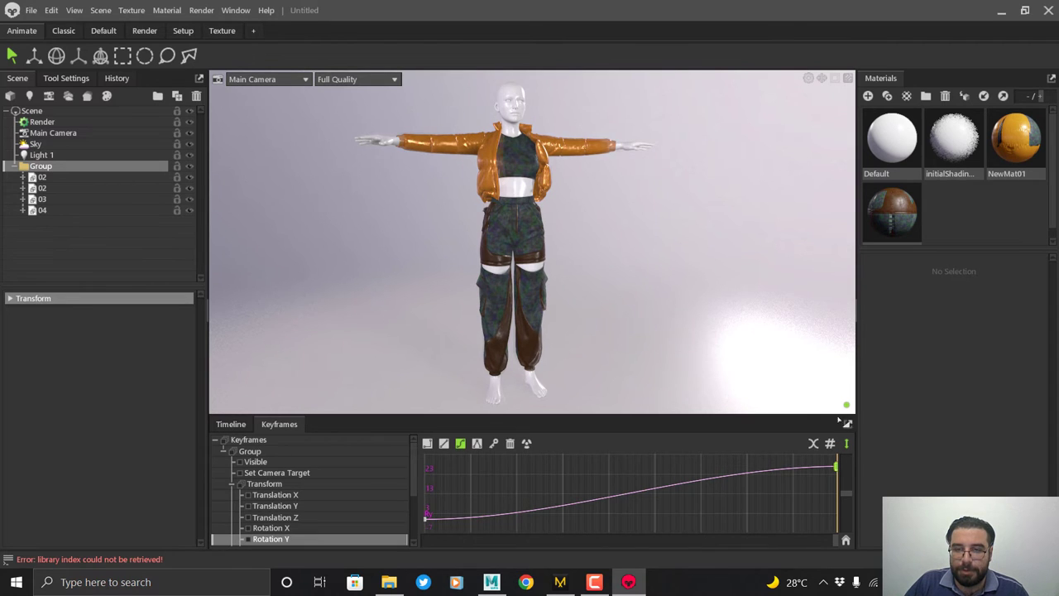
{"action": "left_click_drag", "start_coordinate": [836, 467], "coordinate": [841, 299]}
{"action": "left_click_drag", "start_coordinate": [844, 469], "coordinate": [765, 528]}
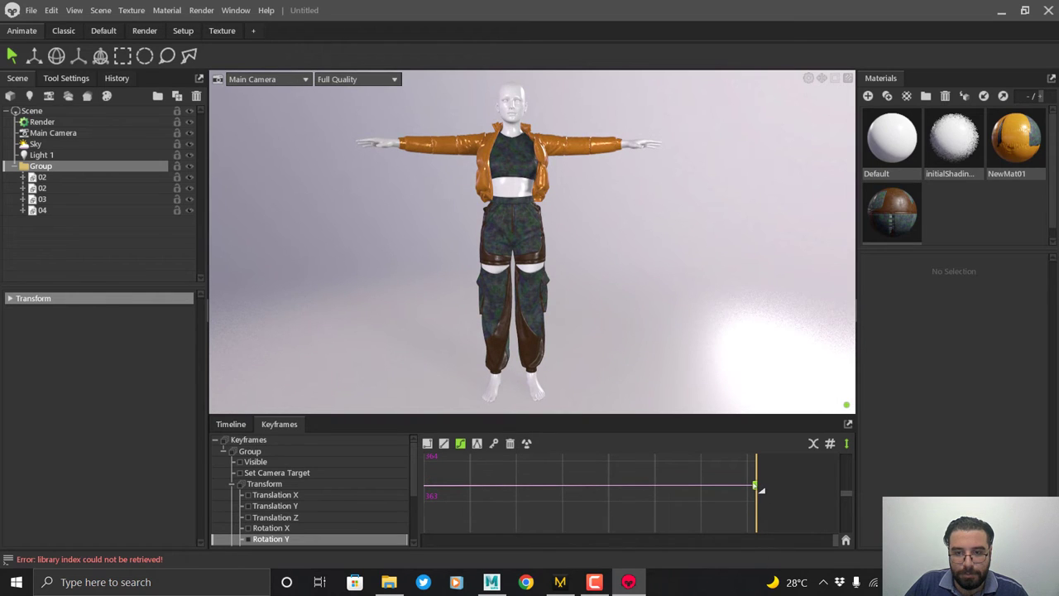
{"action": "left_click_drag", "start_coordinate": [762, 489], "coordinate": [775, 543]}
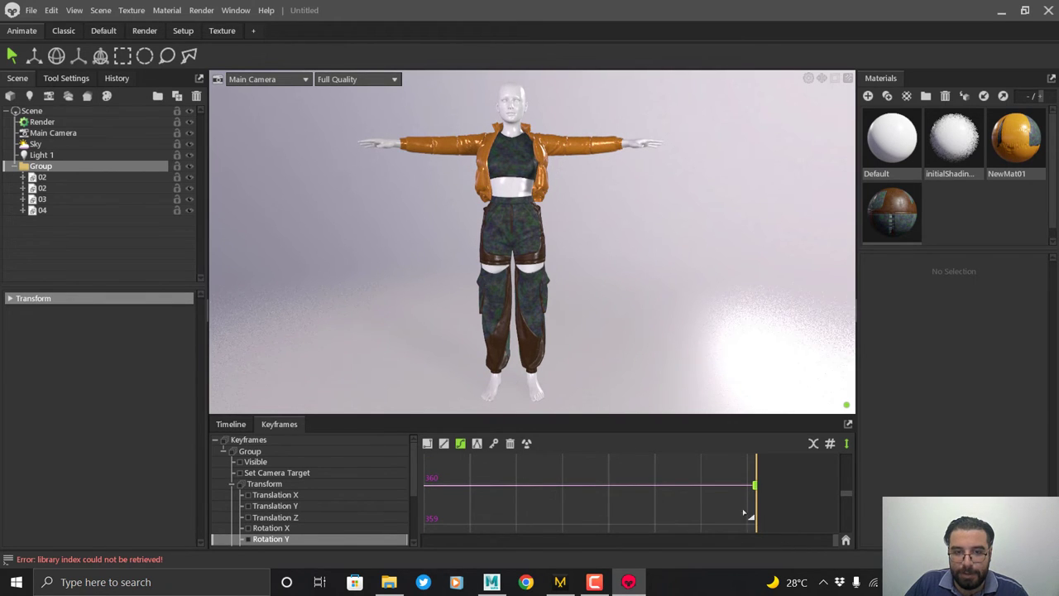
{"action": "scroll", "coordinate": [735, 489], "scroll_direction": "down", "scroll_amount": 6}
{"action": "left_click_drag", "start_coordinate": [739, 493], "coordinate": [734, 491]}
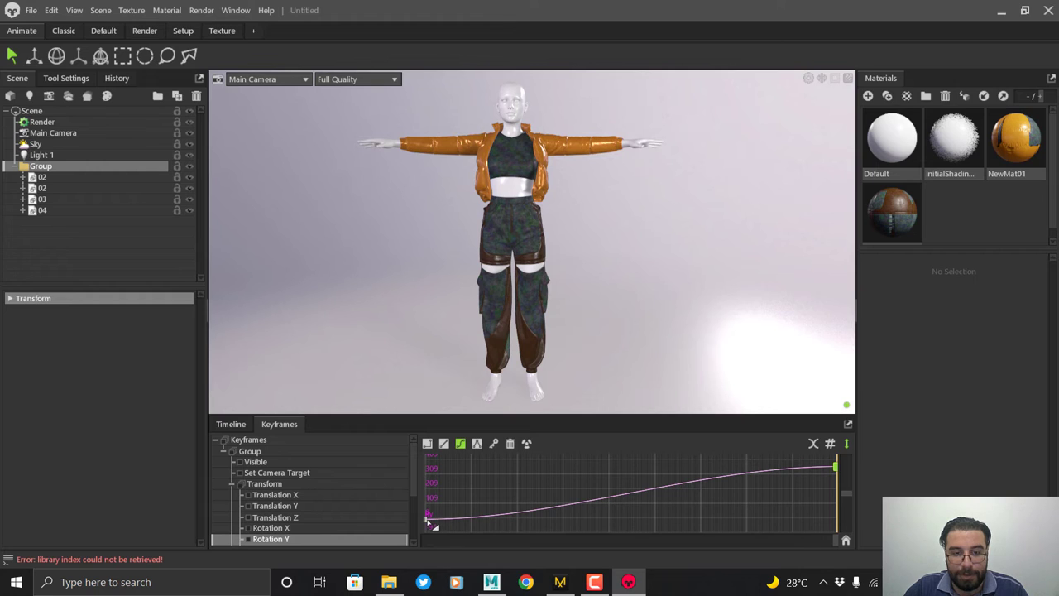
Make both Rotation Y keys linear and play back the group's rotation, returning to the first frame.
{"action": "left_click", "coordinate": [835, 468]}
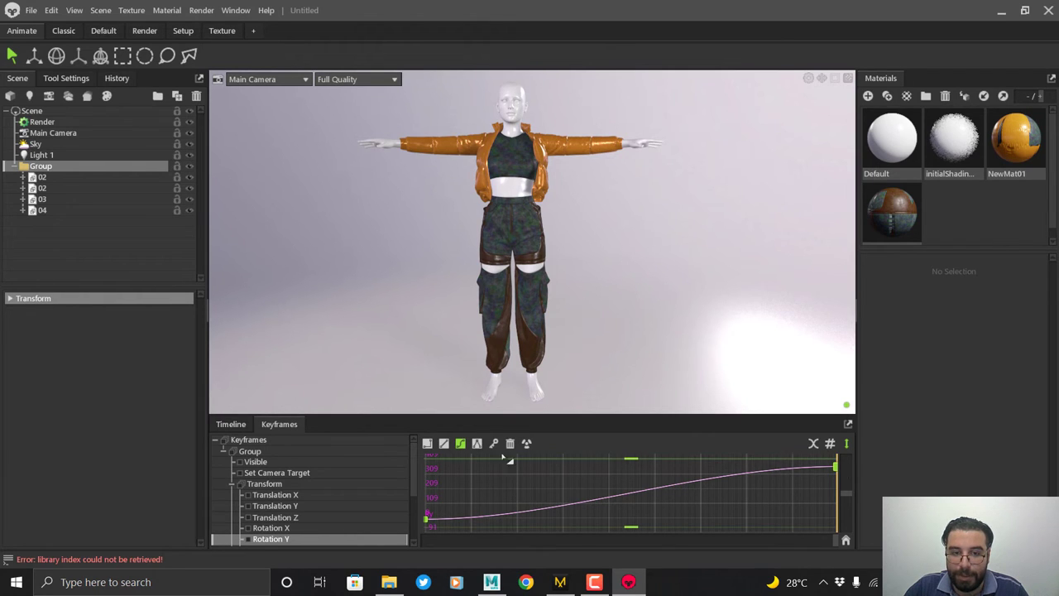
{"action": "left_click", "coordinate": [444, 444]}
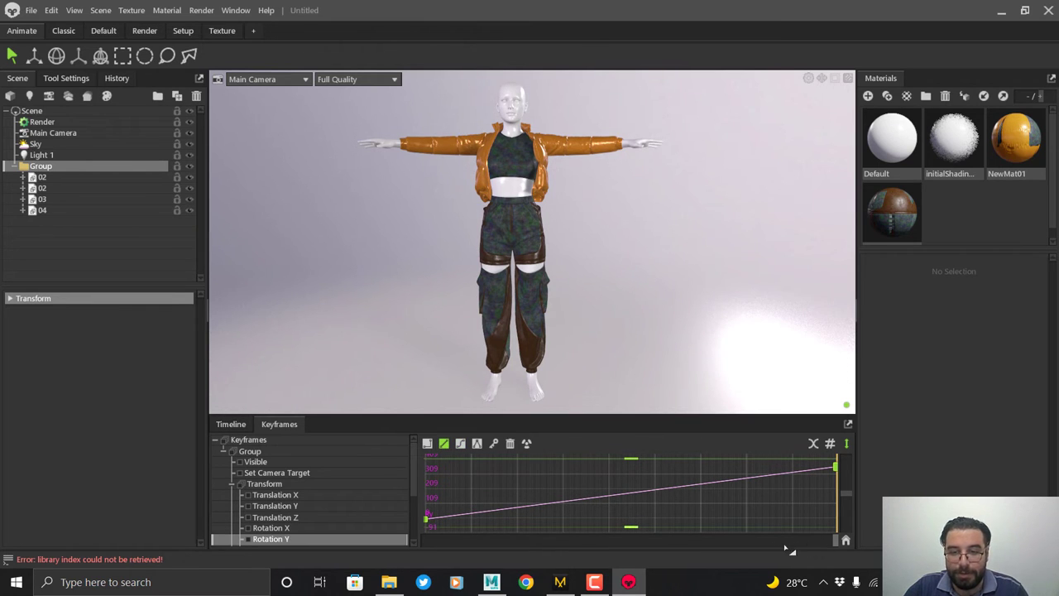
{"action": "left_click_drag", "start_coordinate": [788, 548], "coordinate": [426, 546]}
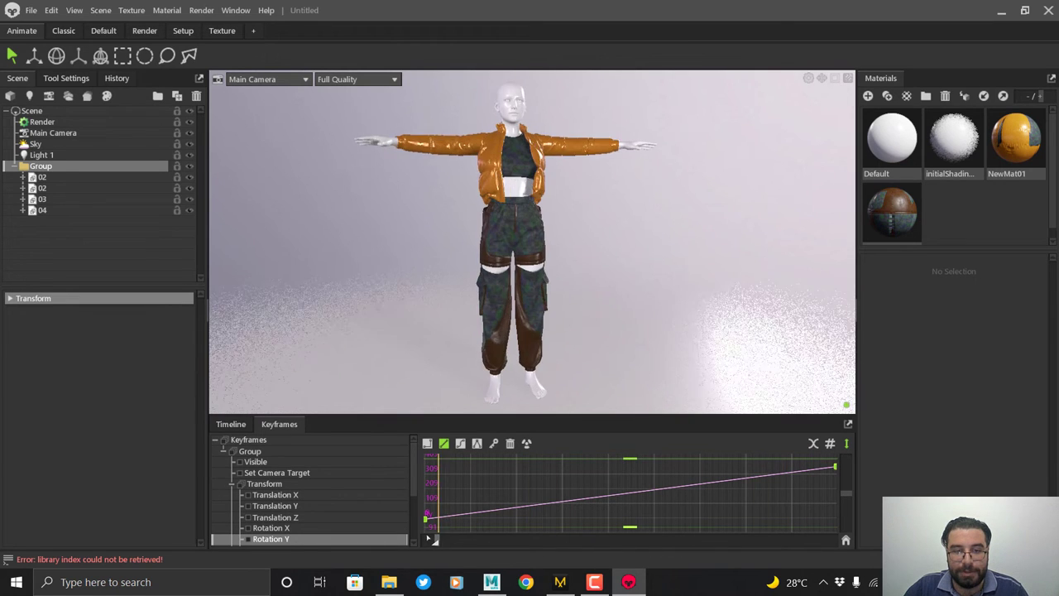
{"action": "left_click", "coordinate": [231, 425]}
{"action": "left_click", "coordinate": [366, 465]}
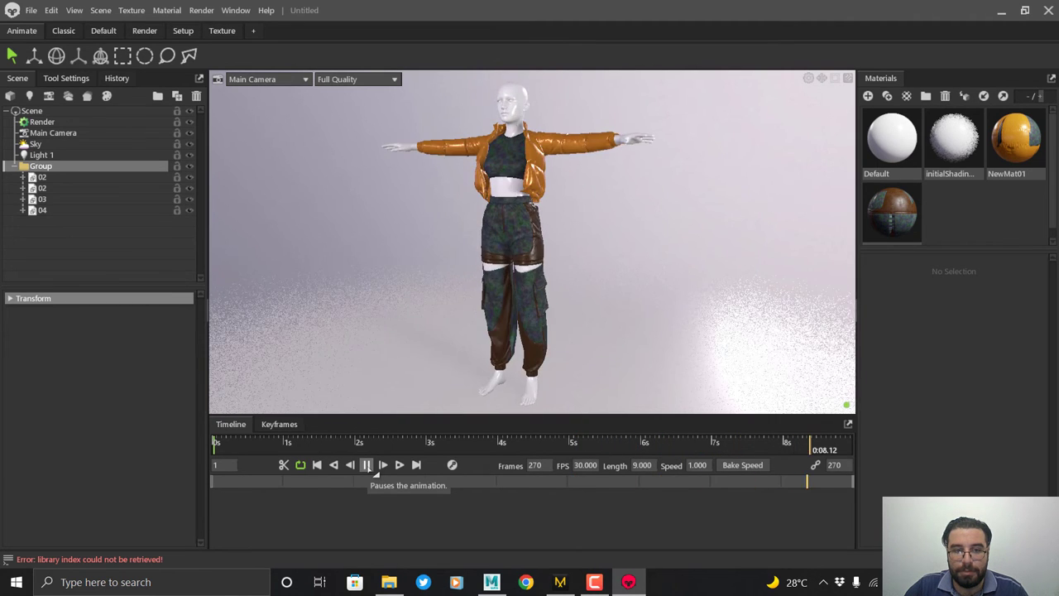
{"action": "left_click", "coordinate": [367, 465]}
{"action": "left_click", "coordinate": [318, 465]}
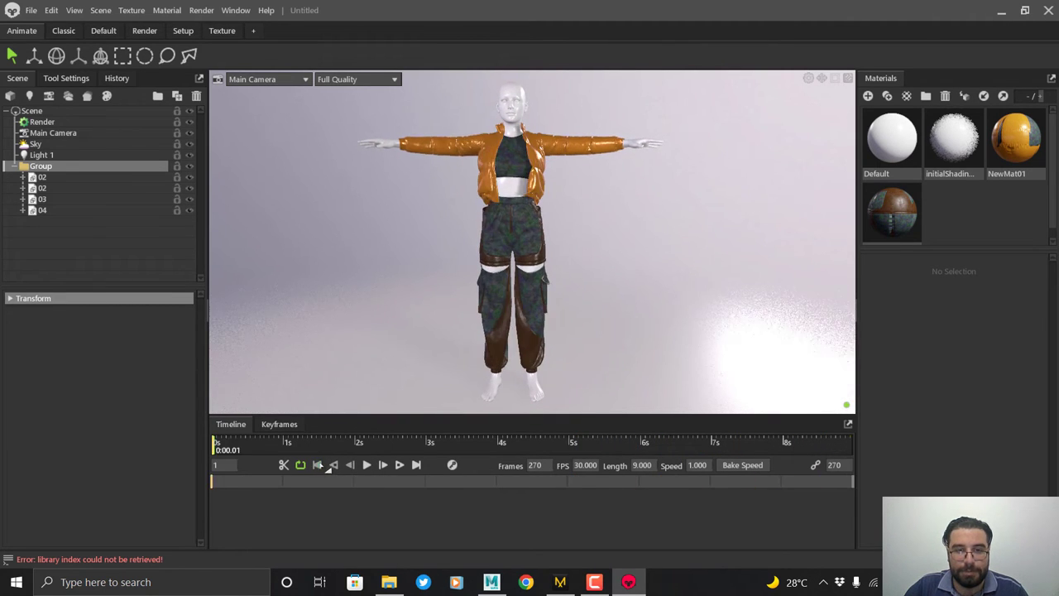
Turn on ray tracing in the scene's render settings.
{"action": "middle_click_drag", "start_coordinate": [524, 332], "coordinate": [527, 338]}
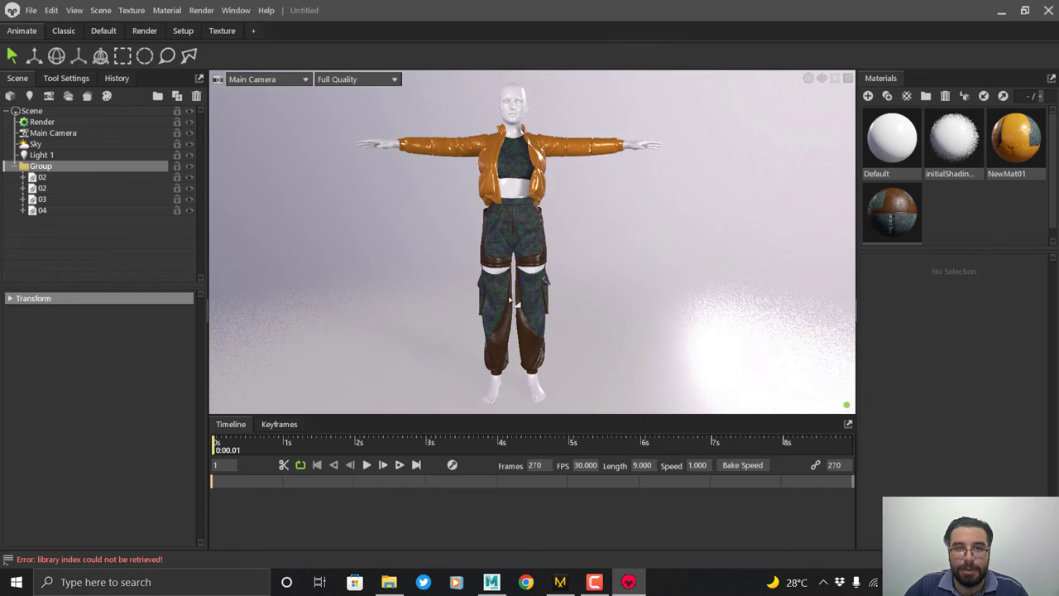
{"action": "middle_click_drag", "start_coordinate": [537, 302], "coordinate": [537, 299]}
{"action": "scroll", "coordinate": [542, 302], "scroll_direction": "up", "scroll_amount": 1}
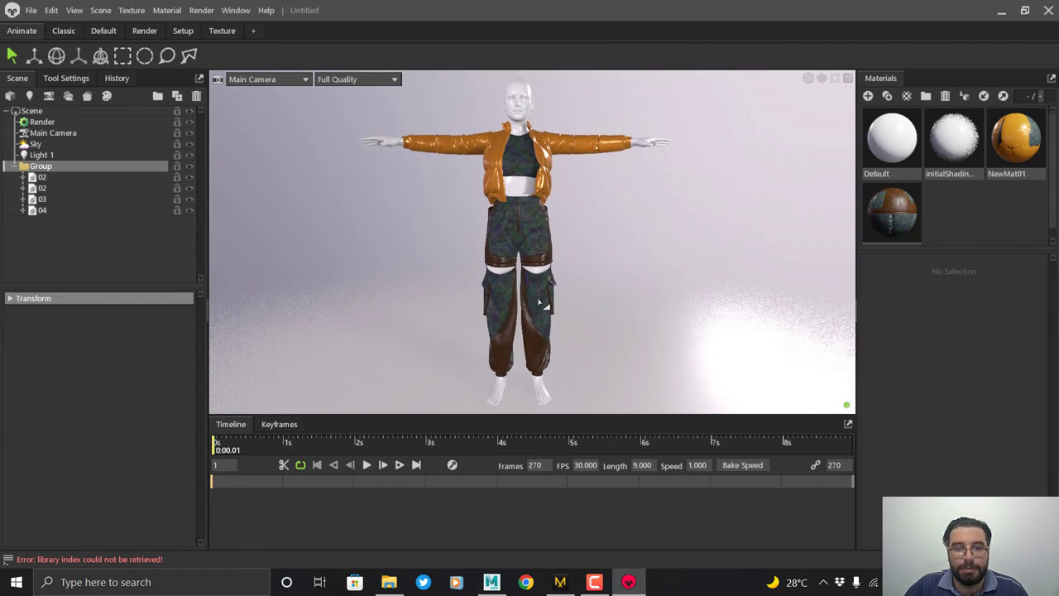
{"action": "left_click", "coordinate": [42, 123]}
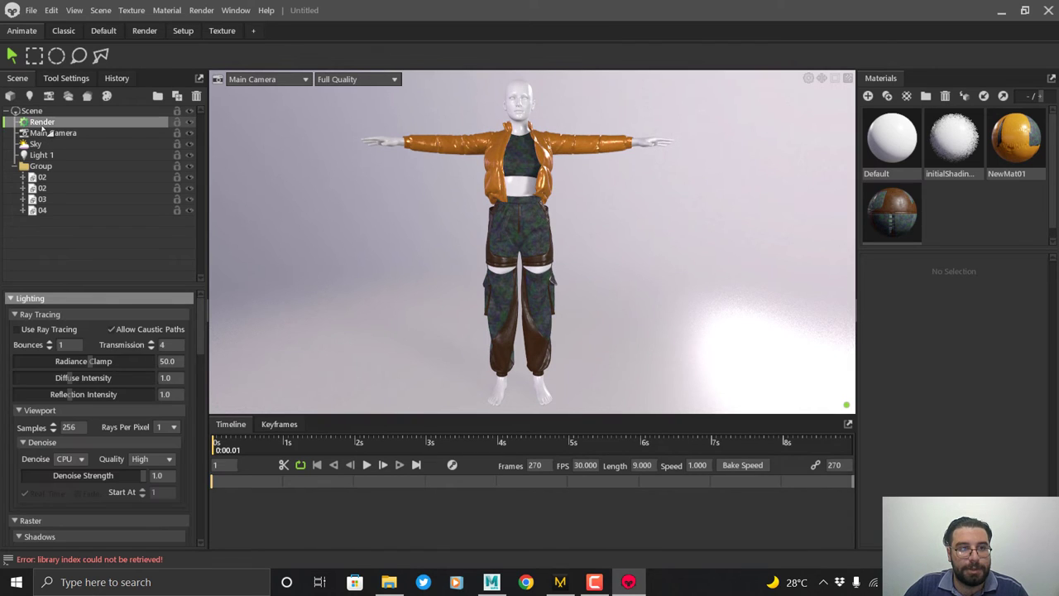
{"action": "left_click", "coordinate": [26, 333]}
Set the video output to a file named edgy inside a new folder in Desktop/MD.
{"action": "left_click_drag", "start_coordinate": [199, 323], "coordinate": [203, 473]}
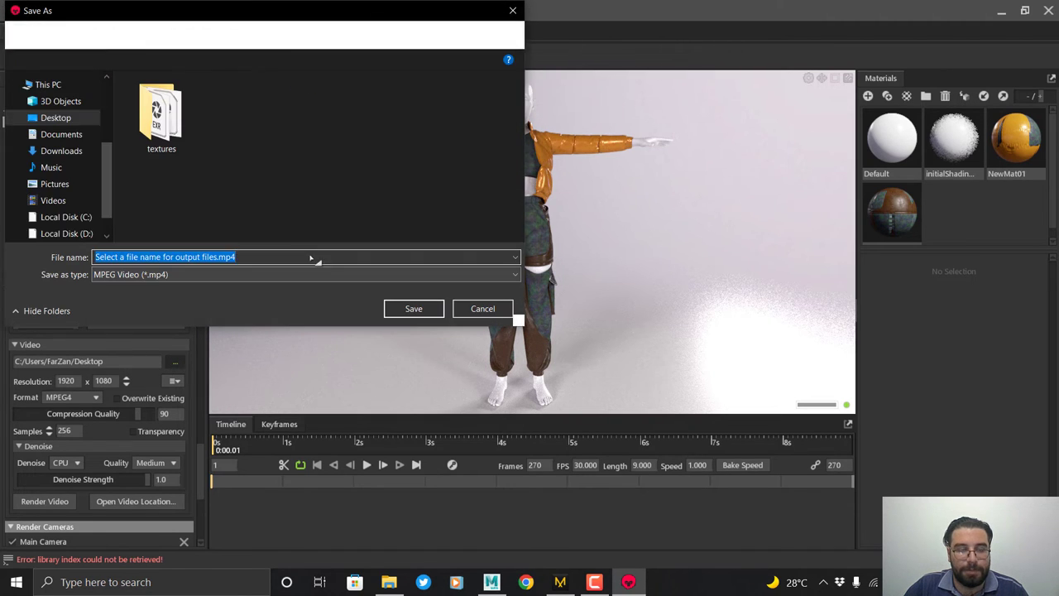
{"action": "right_click", "coordinate": [230, 174]}
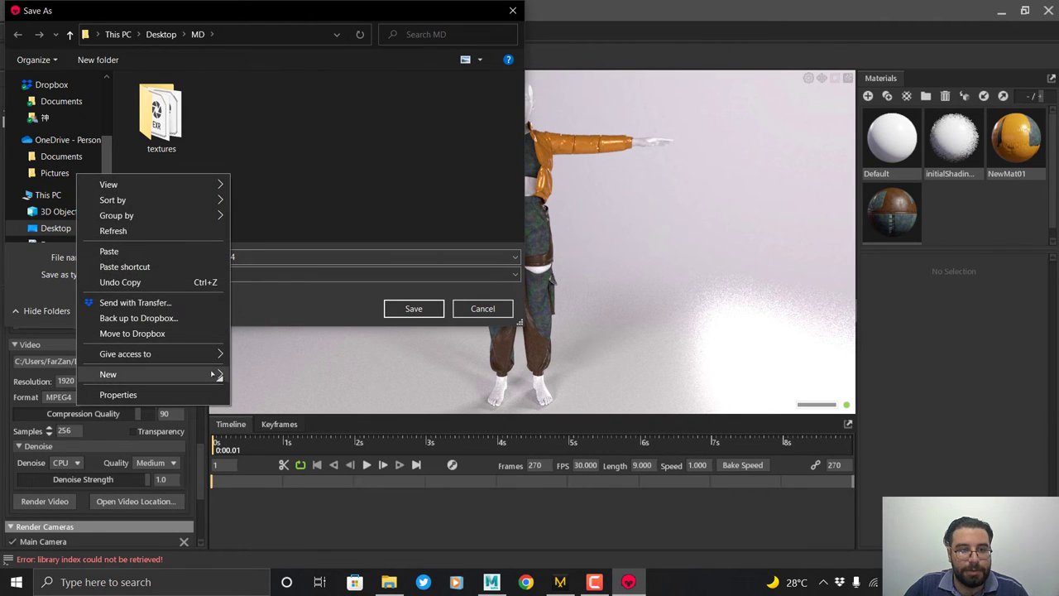
{"action": "left_click", "coordinate": [280, 376]}
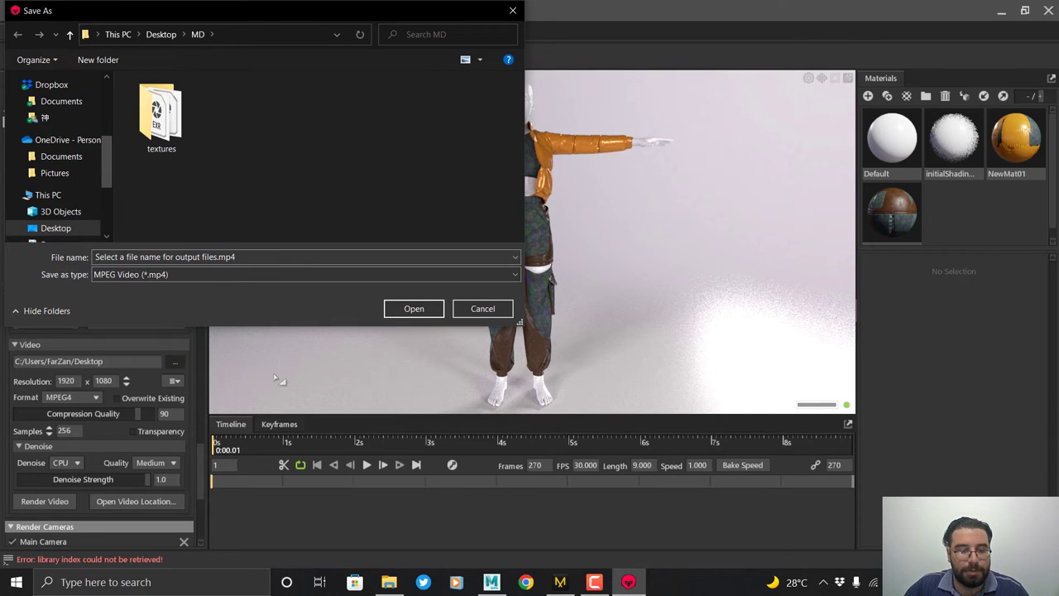
{"action": "double_click", "coordinate": [170, 118]}
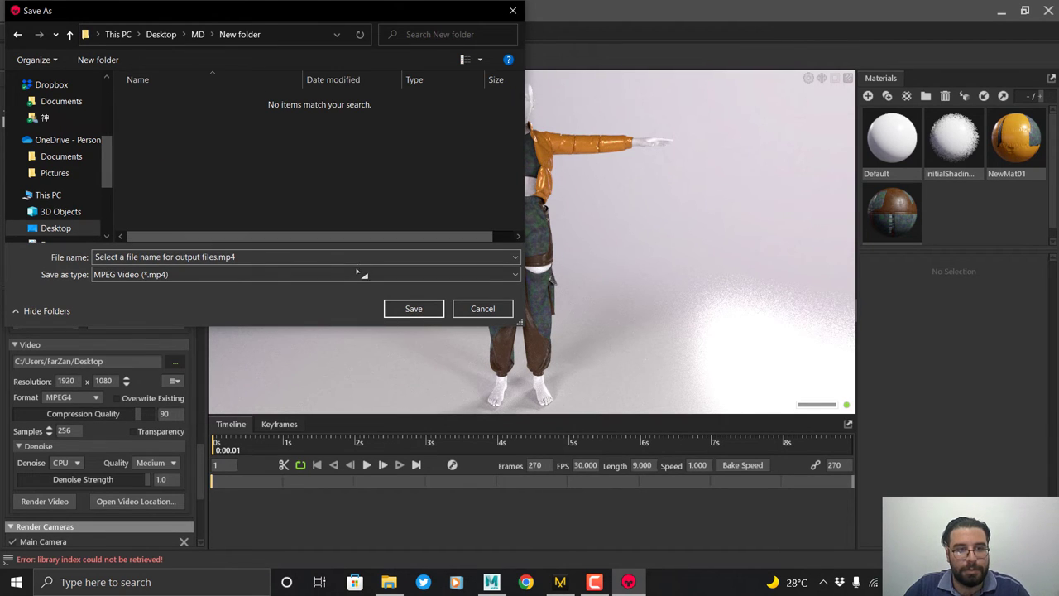
{"action": "left_click", "coordinate": [263, 258]}
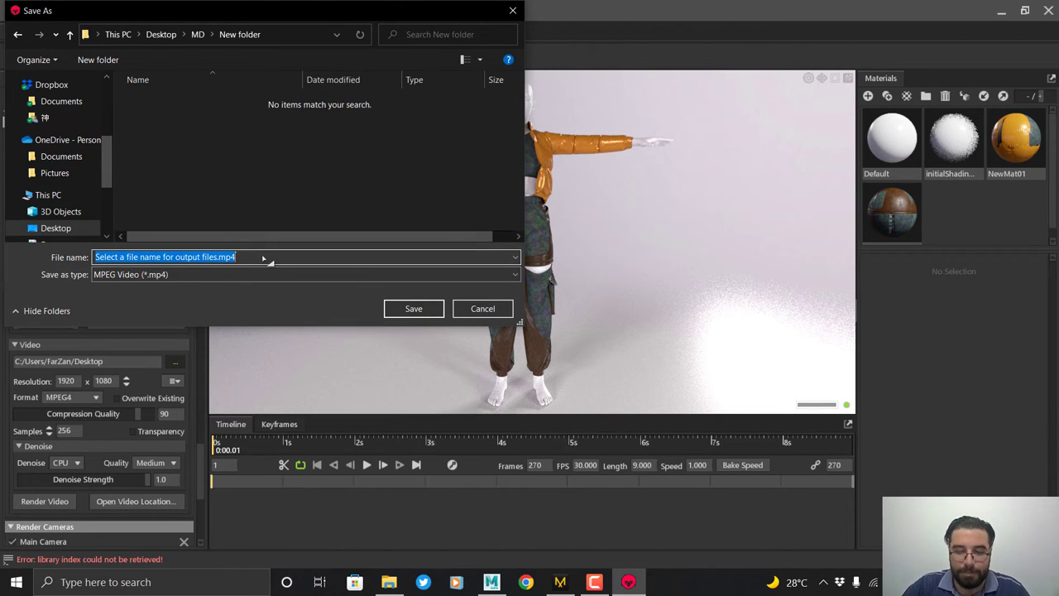
{"action": "type", "text": "edgy"}
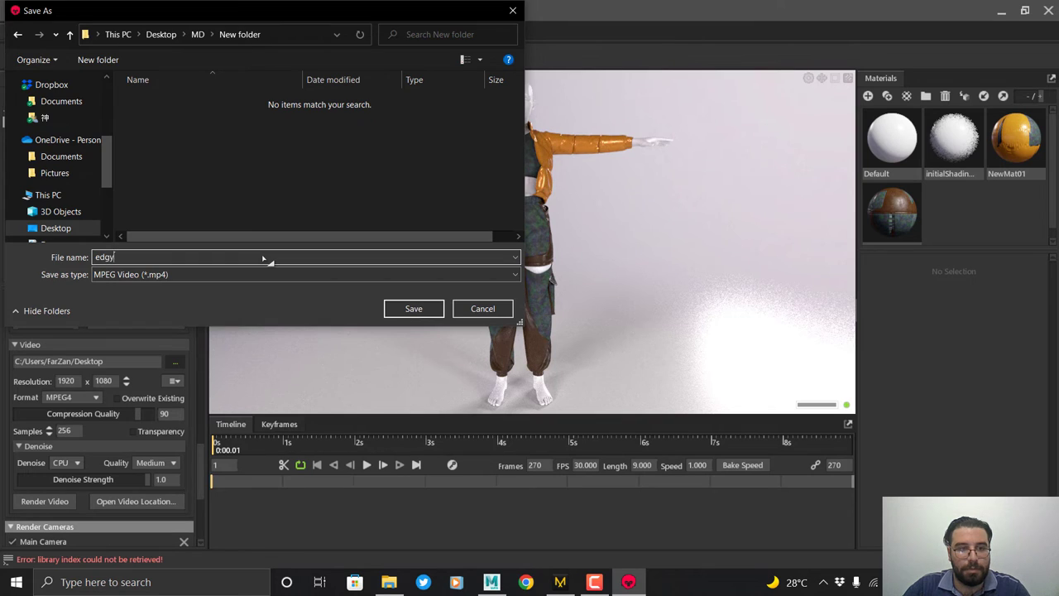
{"action": "key", "text": "Return"}
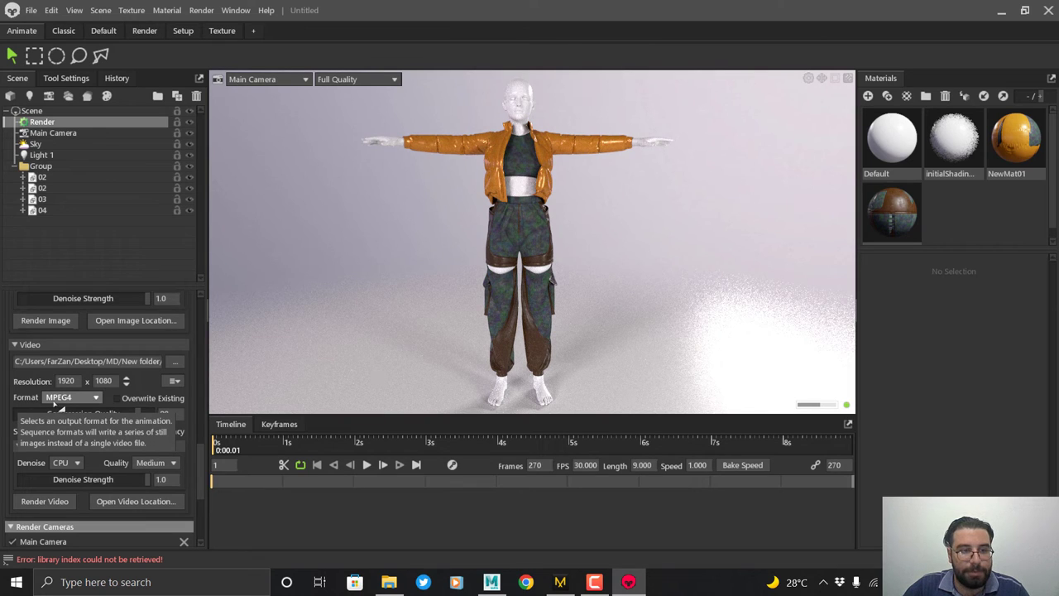
Set the video output format to JPEG with 128 samples.
{"action": "left_click", "coordinate": [73, 401]}
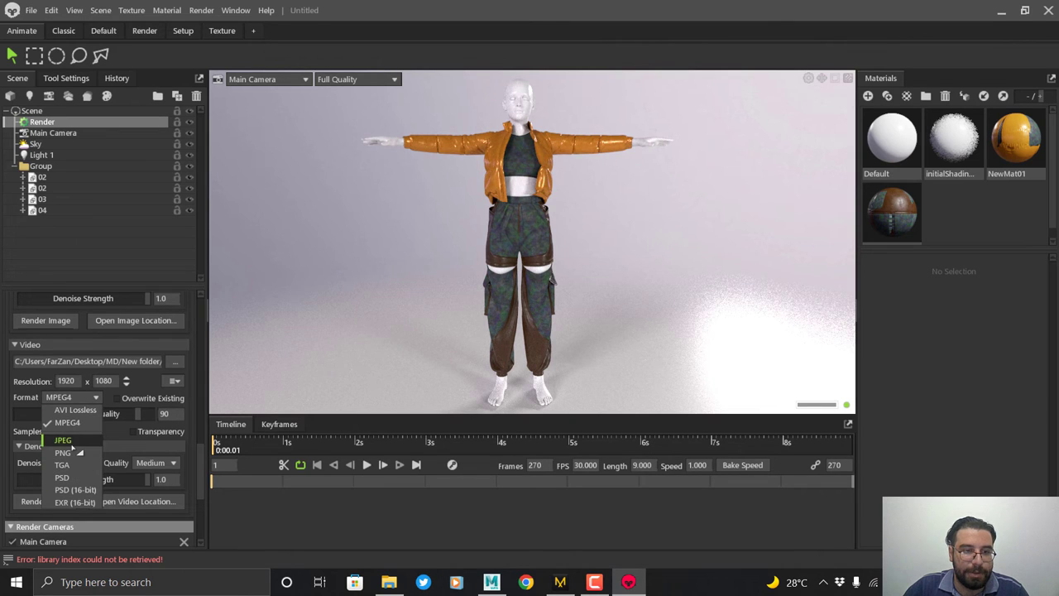
{"action": "left_click", "coordinate": [71, 445]}
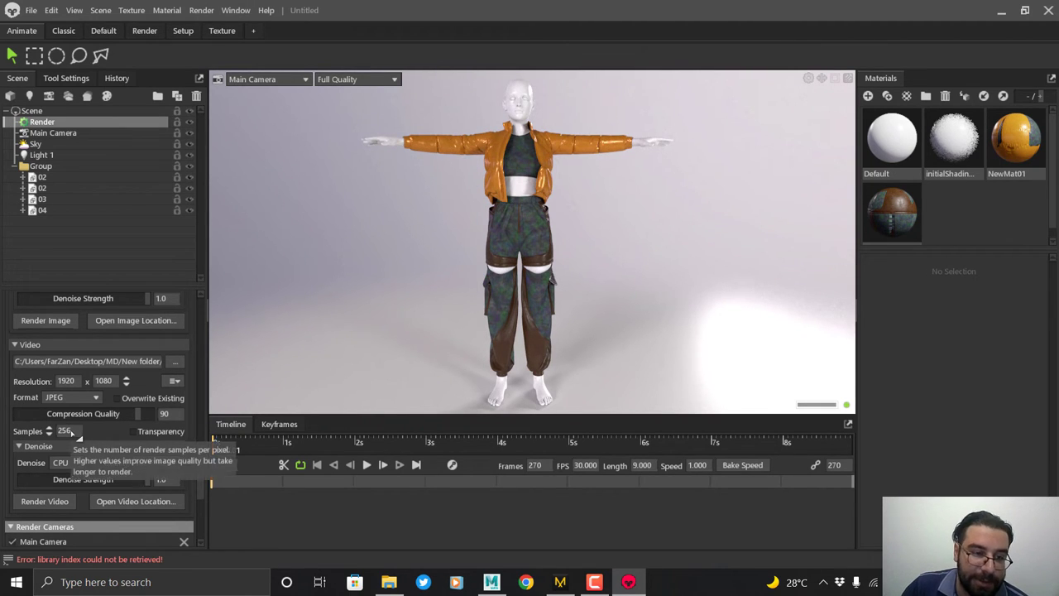
{"action": "double_click", "coordinate": [66, 431]}
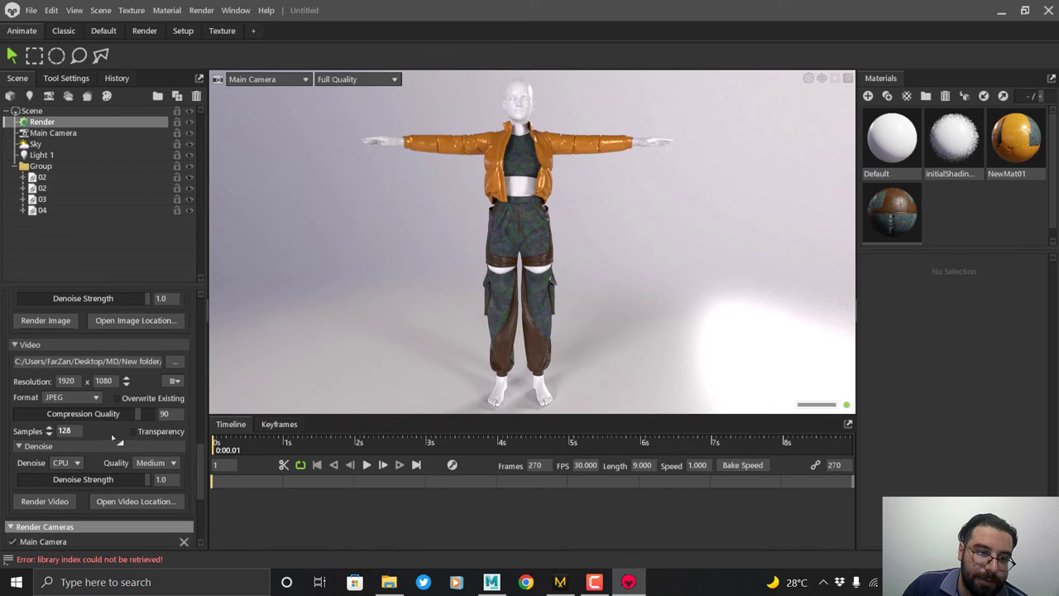
{"action": "key", "text": "Return"}
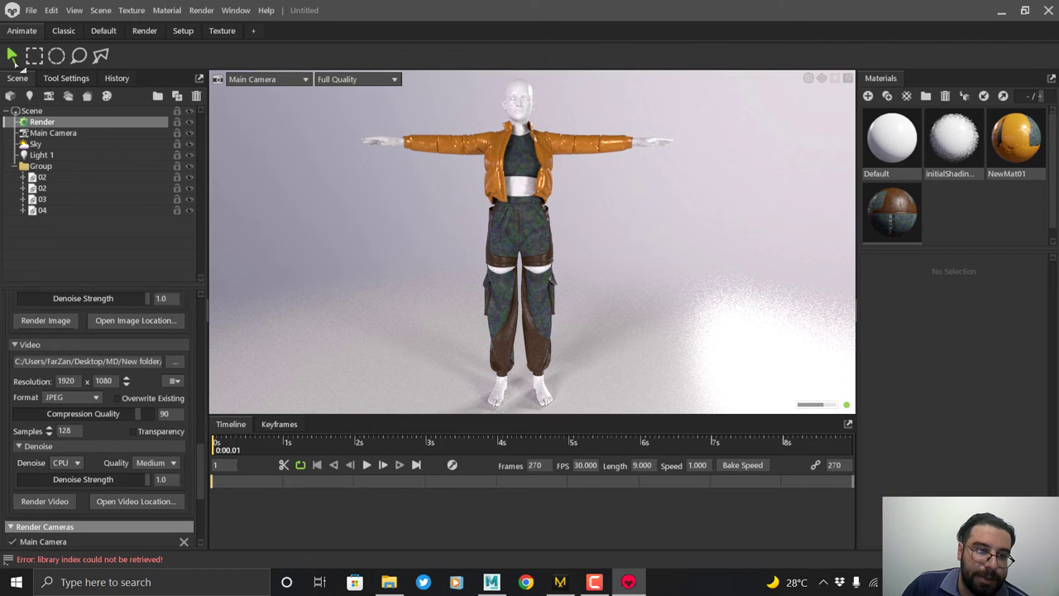
Save the scene in the MD folder as 01 and render the video frames.
{"action": "left_click", "coordinate": [31, 10]}
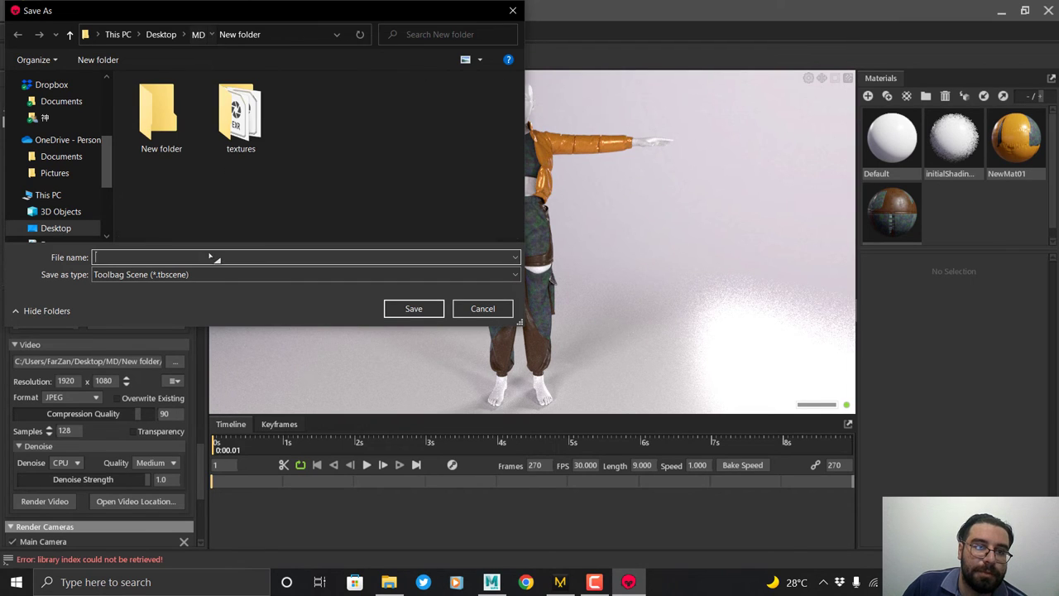
{"action": "type", "text": "01"}
{"action": "key", "text": "Return"}
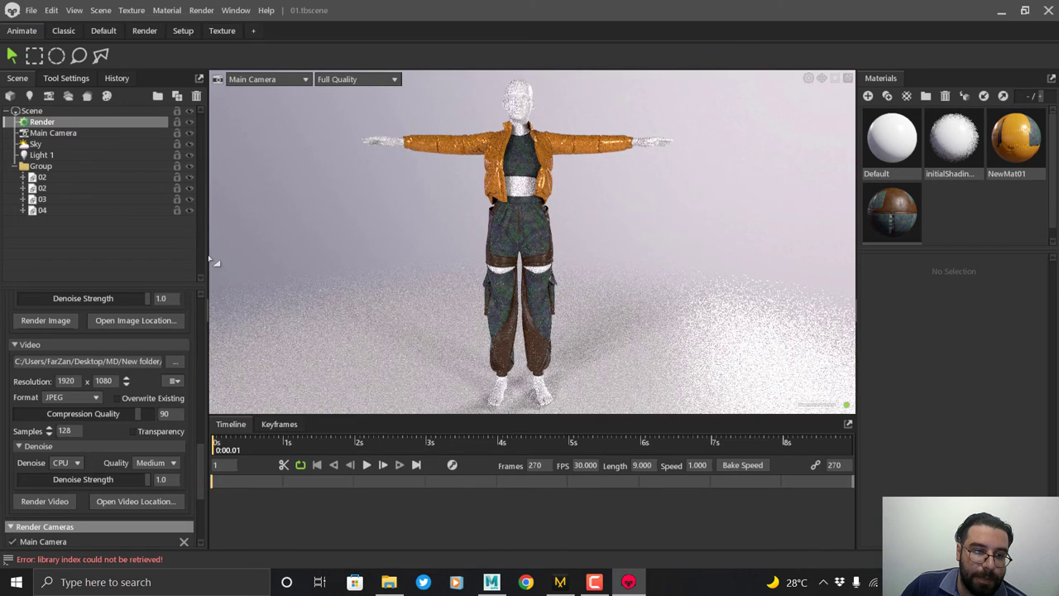
{"action": "left_click", "coordinate": [44, 502]}
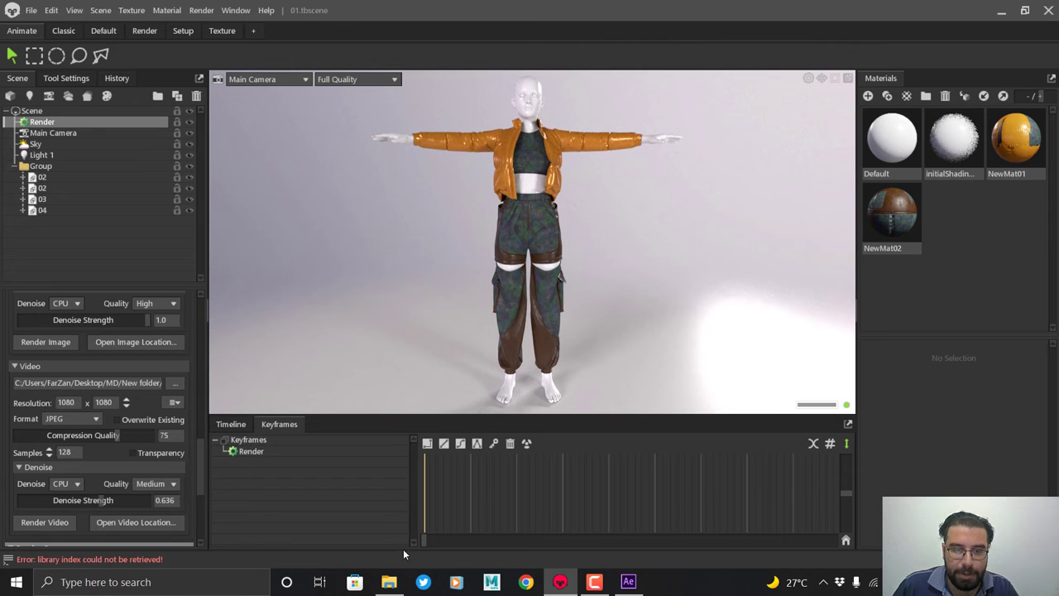
Switch to File Explorer and examine the rendered edgy JPEG frames in the output folder.
{"action": "left_click", "coordinate": [388, 581]}
{"action": "double_click", "coordinate": [534, 237]}
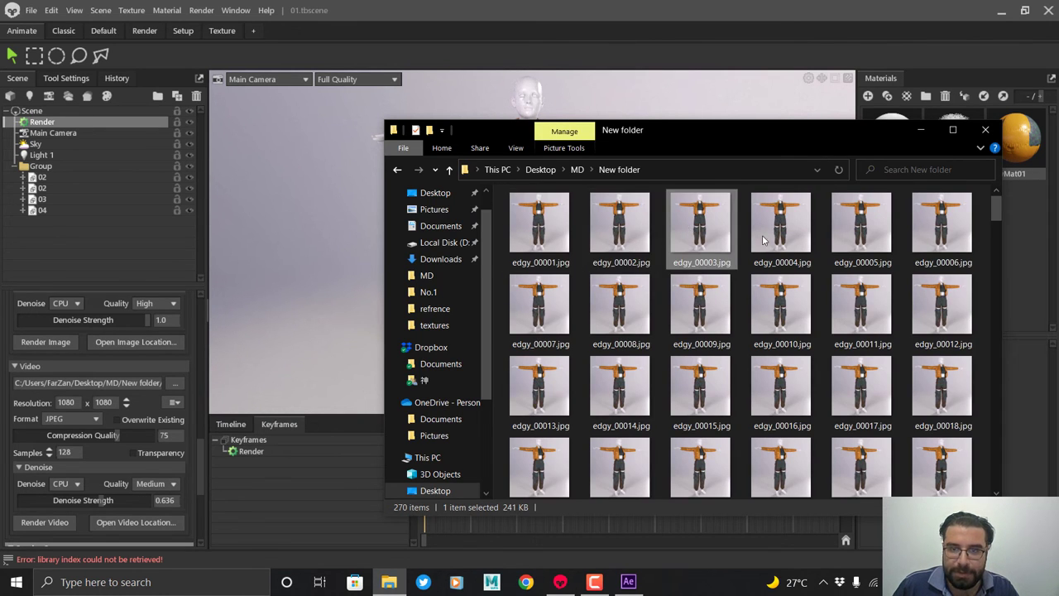
{"action": "left_click", "coordinate": [553, 302]}
{"action": "left_click", "coordinate": [629, 304]}
{"action": "left_click", "coordinate": [699, 305]}
{"action": "left_click", "coordinate": [803, 304]}
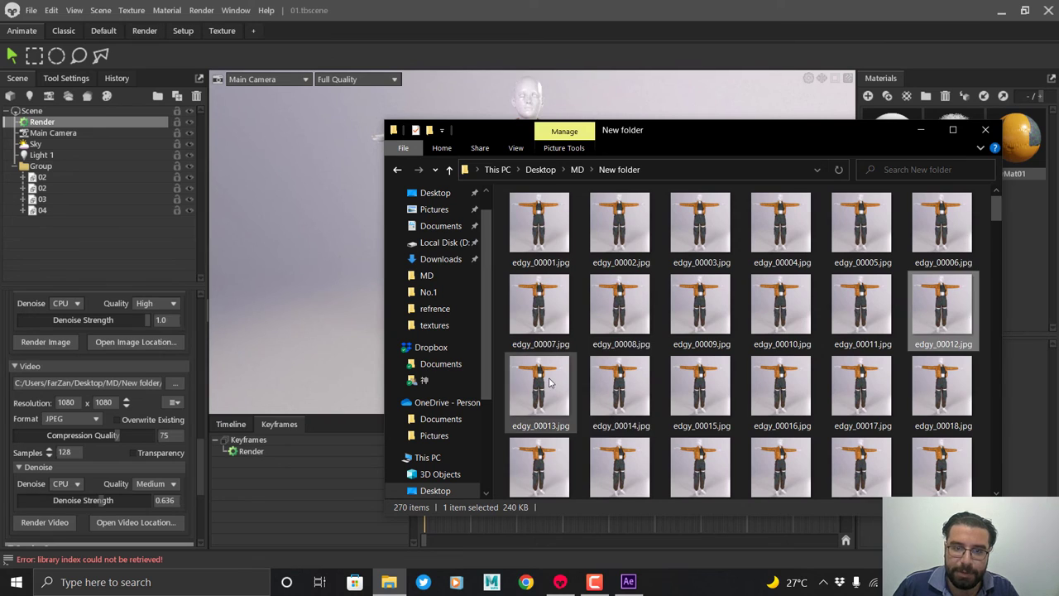
Switch to After Effects and import the edgy JPEG sequence from the new folder inside Desktop/MD.
{"action": "left_click", "coordinate": [629, 581]}
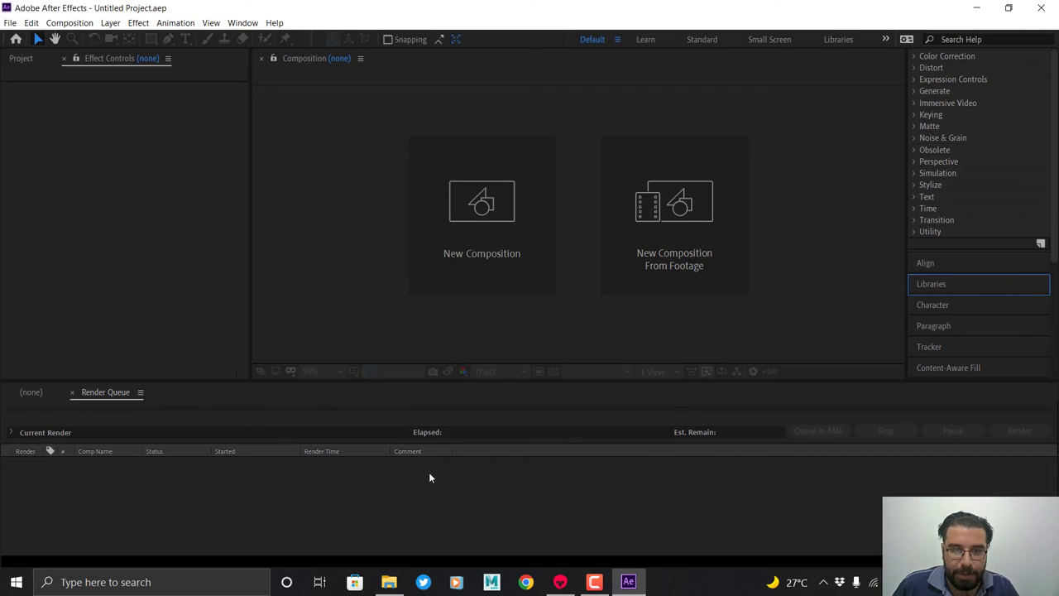
{"action": "left_click", "coordinate": [22, 58]}
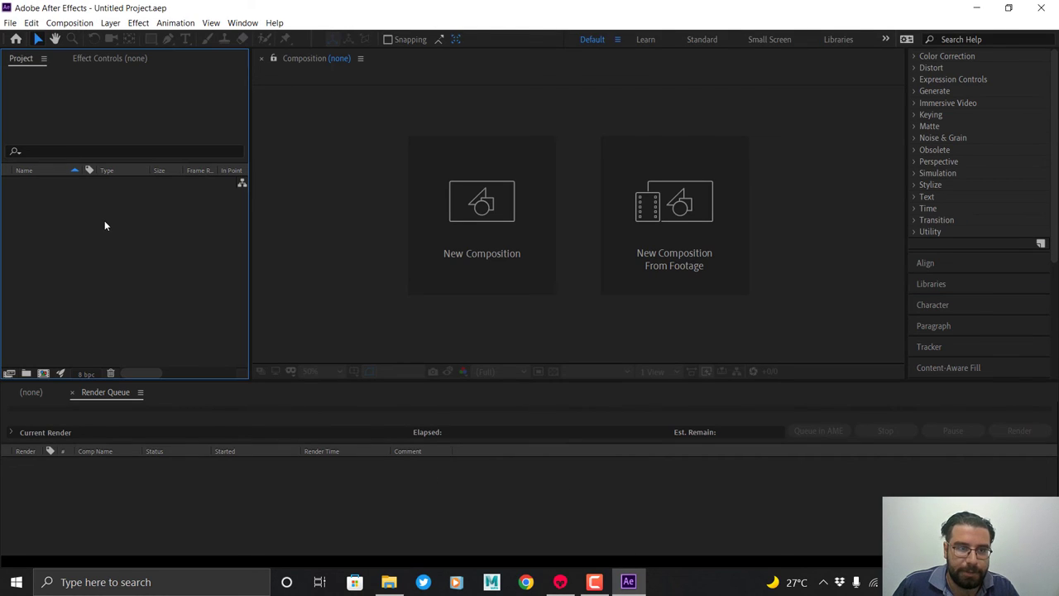
{"action": "double_click", "coordinate": [141, 245]}
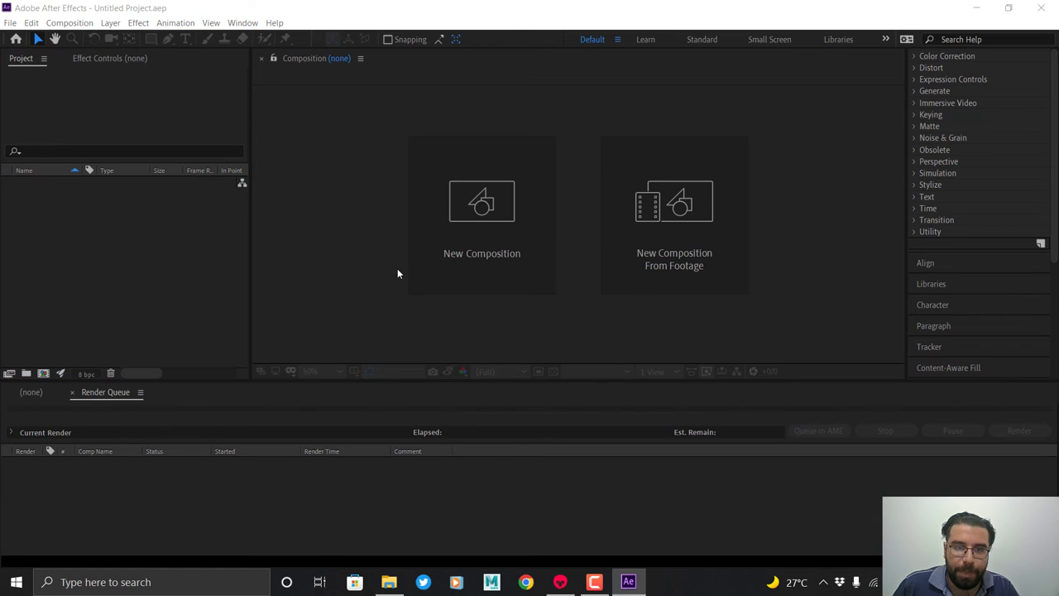
{"action": "key", "text": "ctrl+i"}
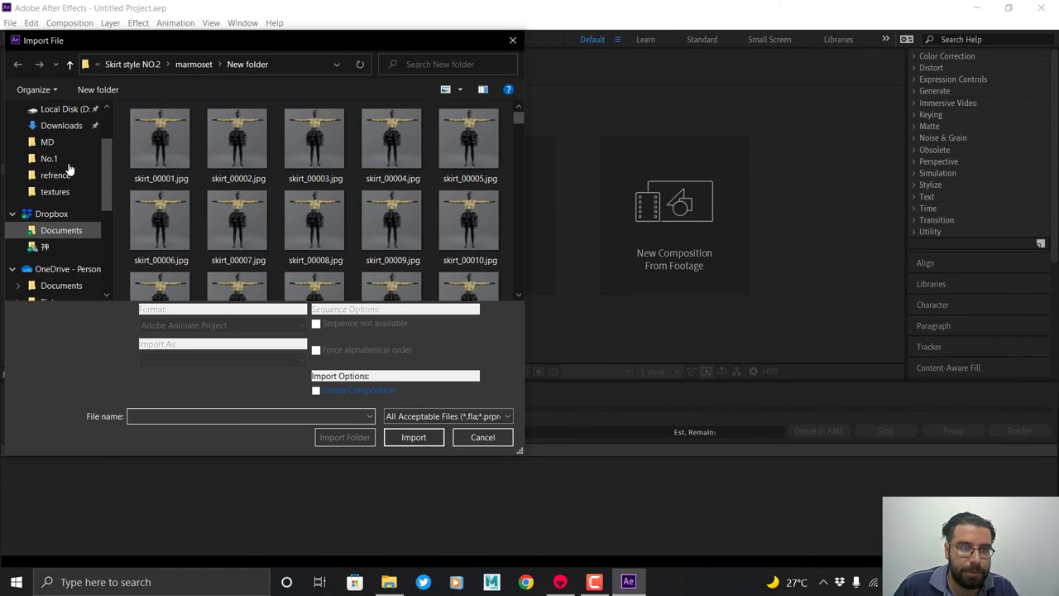
{"action": "left_click", "coordinate": [47, 142]}
{"action": "double_click", "coordinate": [174, 147]}
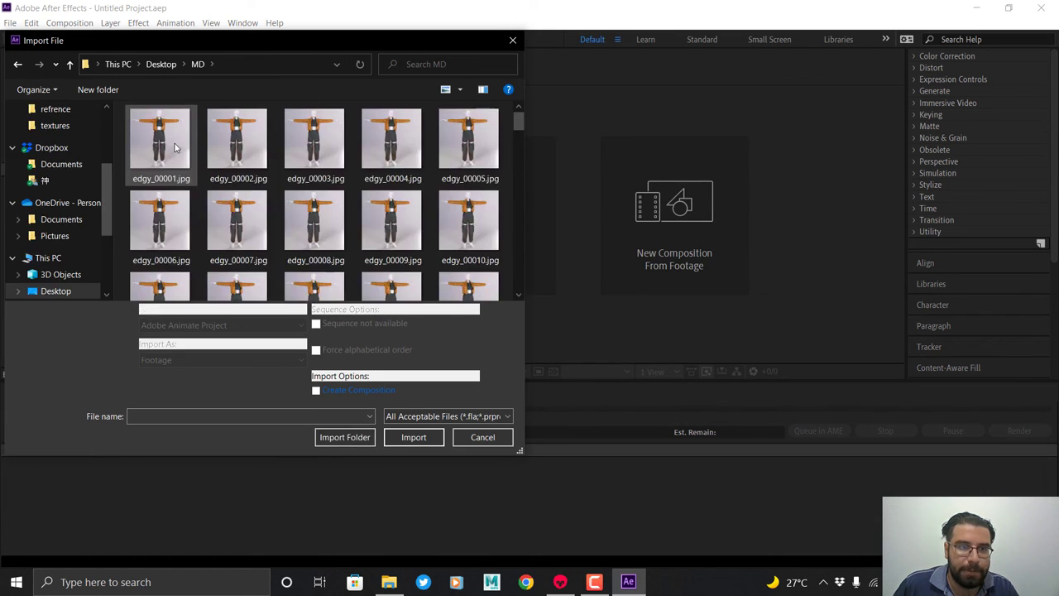
{"action": "double_click", "coordinate": [168, 144]}
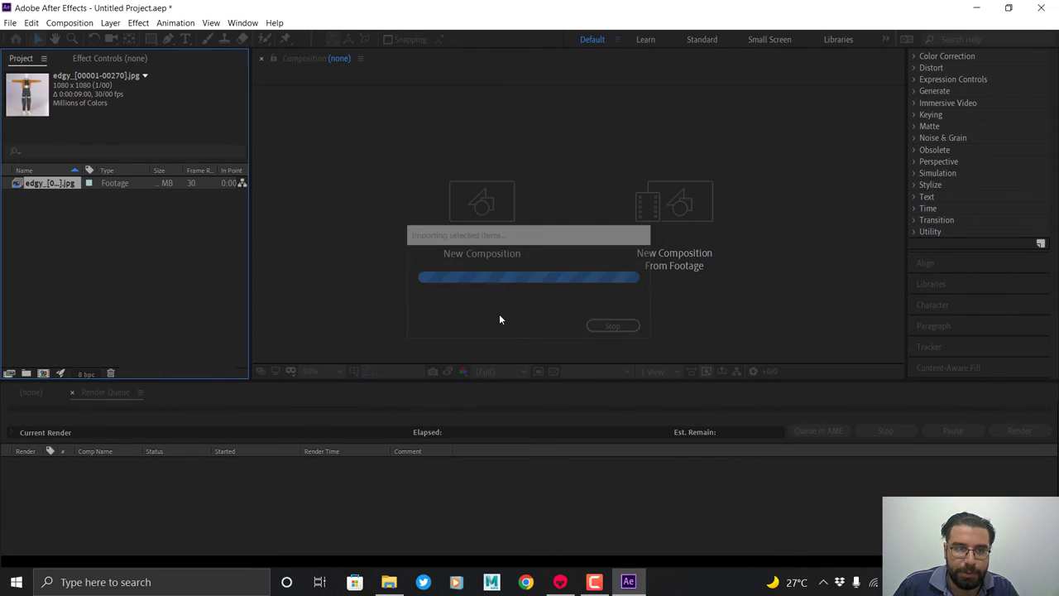
Create a composition from the imported edgy sequence and scrub through its timeline to preview the rotation.
{"action": "left_click", "coordinate": [30, 391]}
{"action": "left_click_drag", "start_coordinate": [112, 496], "coordinate": [110, 491]}
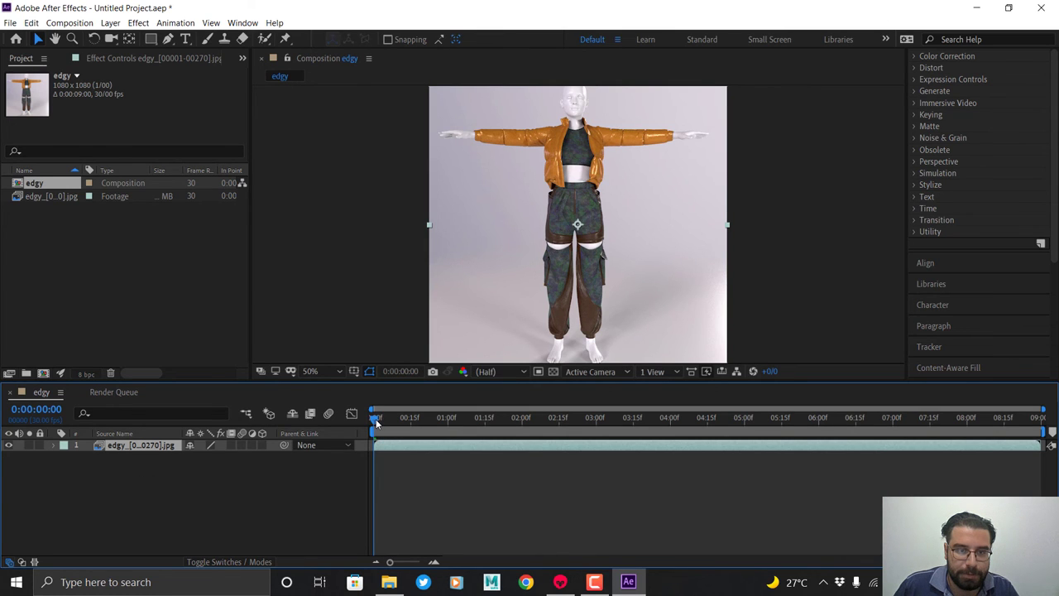
{"action": "mouse_move", "coordinate": [376, 419]}
{"action": "left_mouse_down"}
{"action": "mouse_move", "coordinate": [933, 421]}
{"action": "mouse_move", "coordinate": [365, 423]}
{"action": "left_mouse_up"}
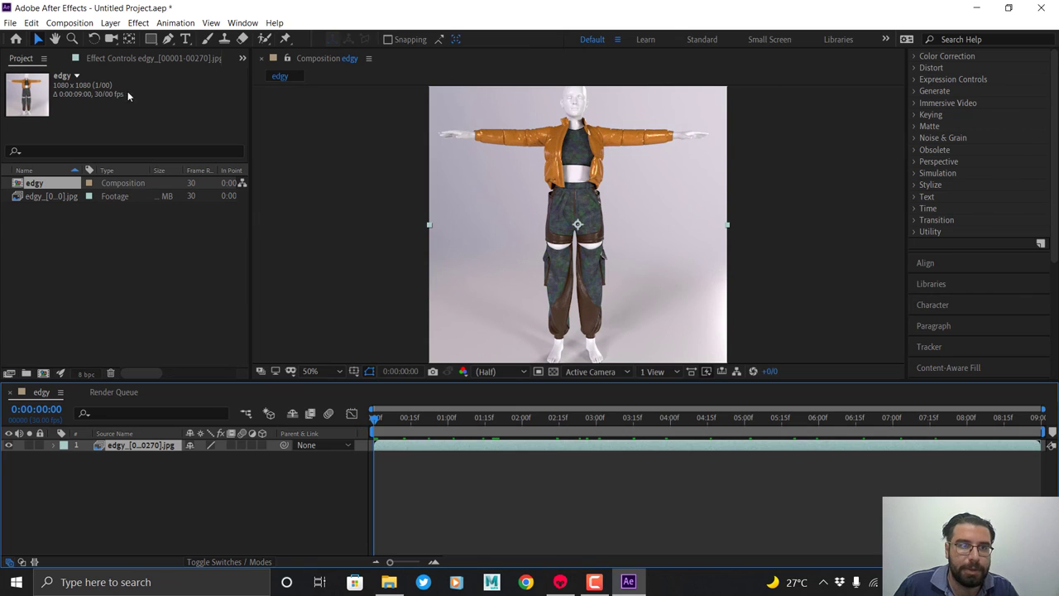
Add the edgy composition to the render queue, set its output to edgy.avi in Desktop/MD, and render it.
{"action": "left_click", "coordinate": [69, 23]}
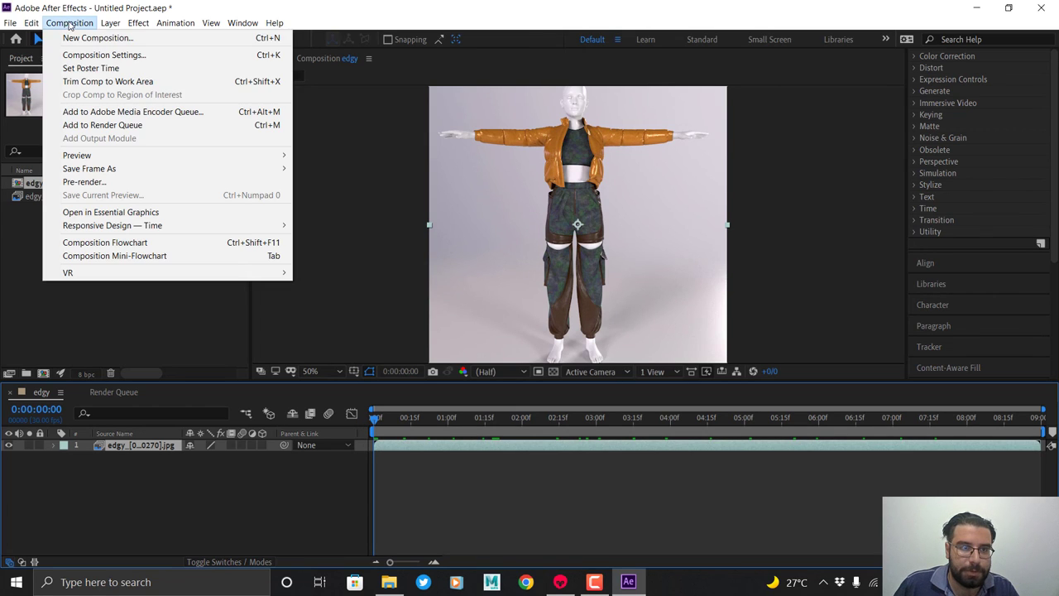
{"action": "left_click", "coordinate": [103, 125]}
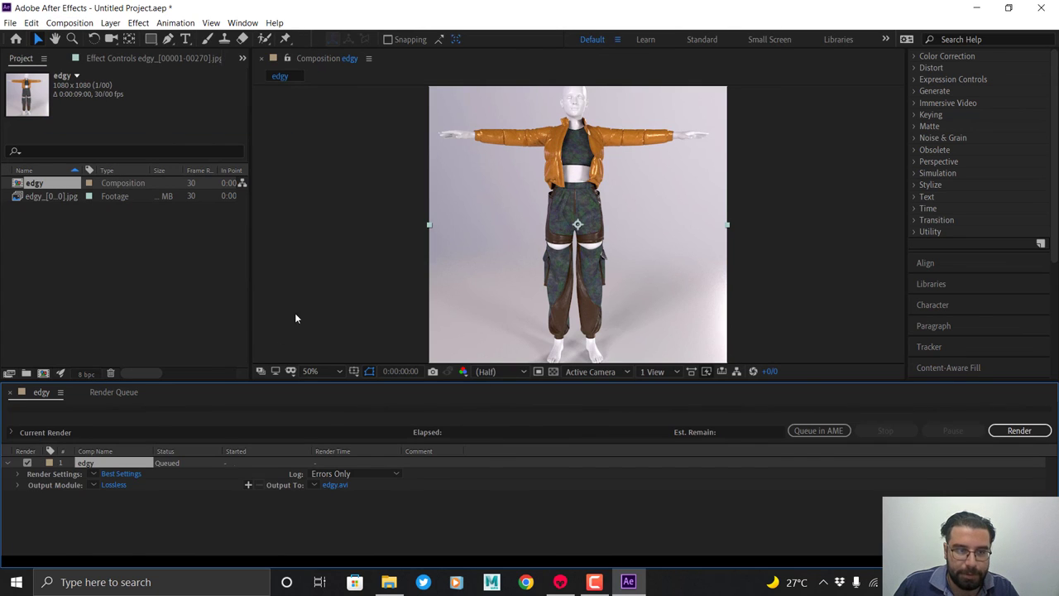
{"action": "left_click", "coordinate": [339, 484]}
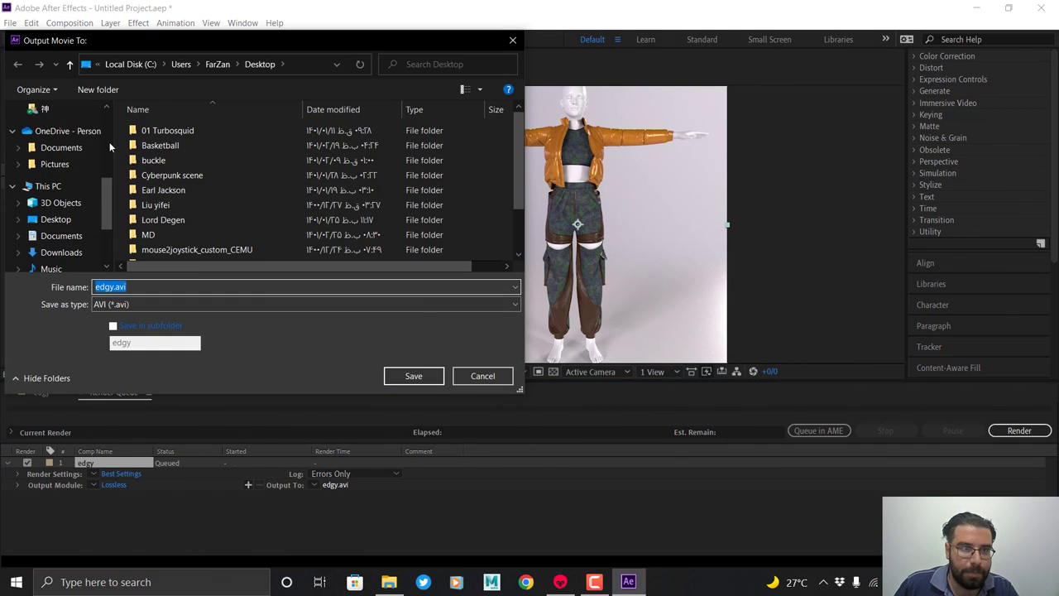
{"action": "scroll", "coordinate": [107, 142], "scroll_direction": "up", "scroll_amount": 4}
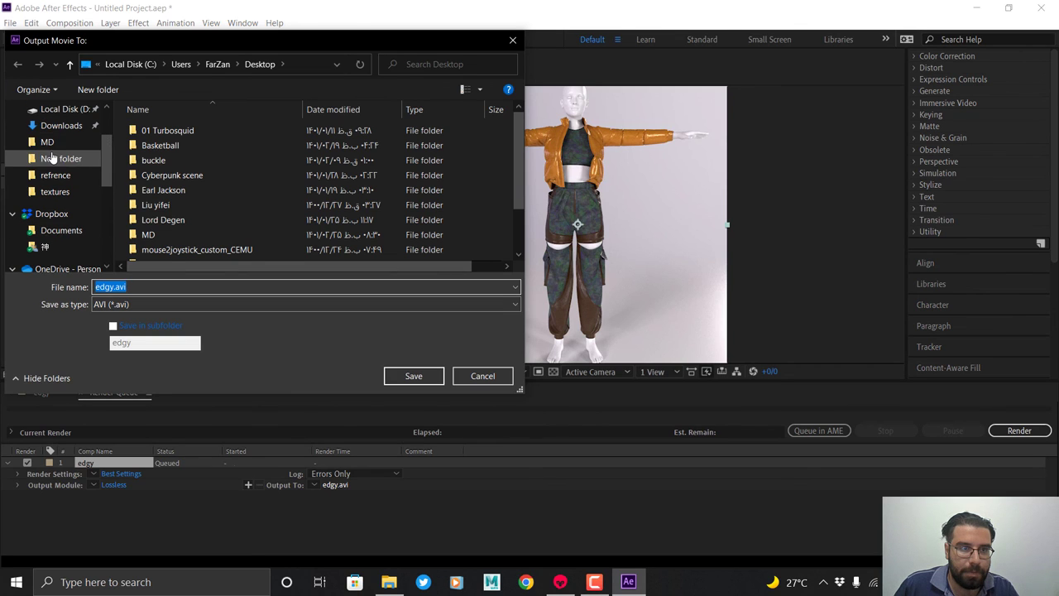
{"action": "left_click", "coordinate": [48, 143]}
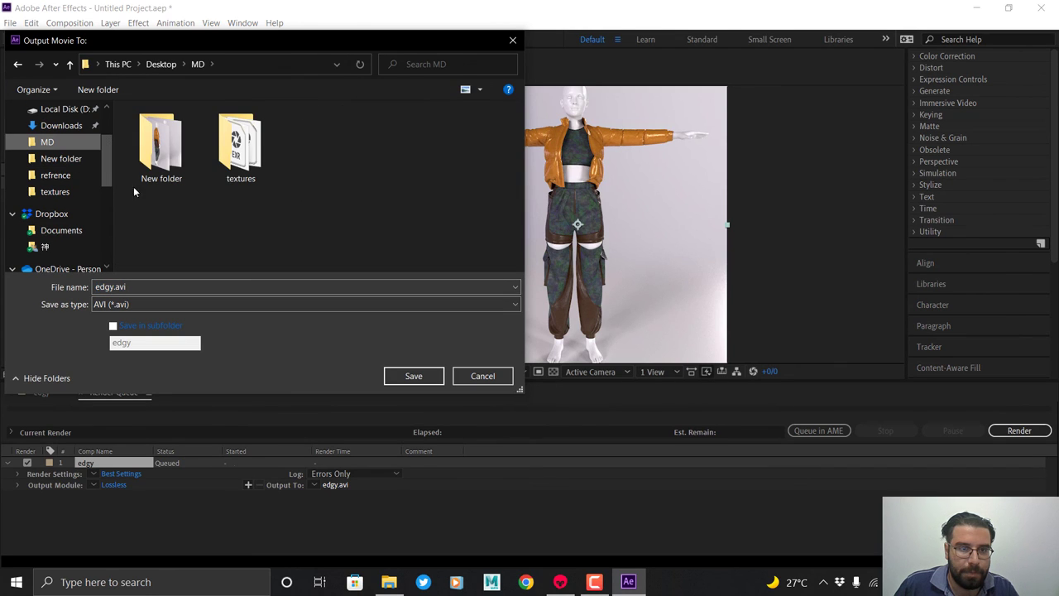
{"action": "left_click", "coordinate": [413, 375]}
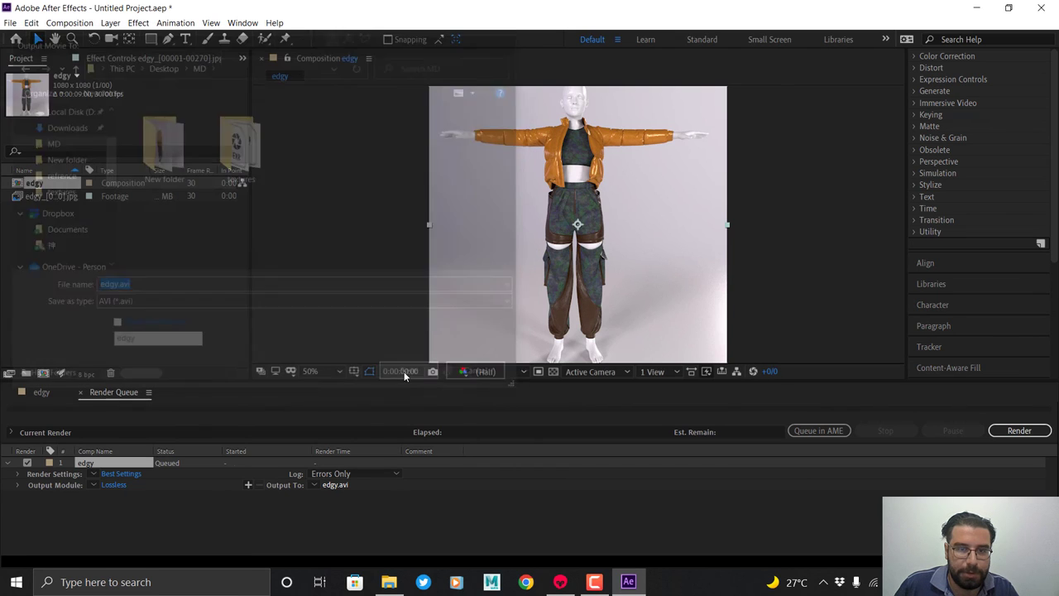
{"action": "left_click", "coordinate": [1018, 430]}
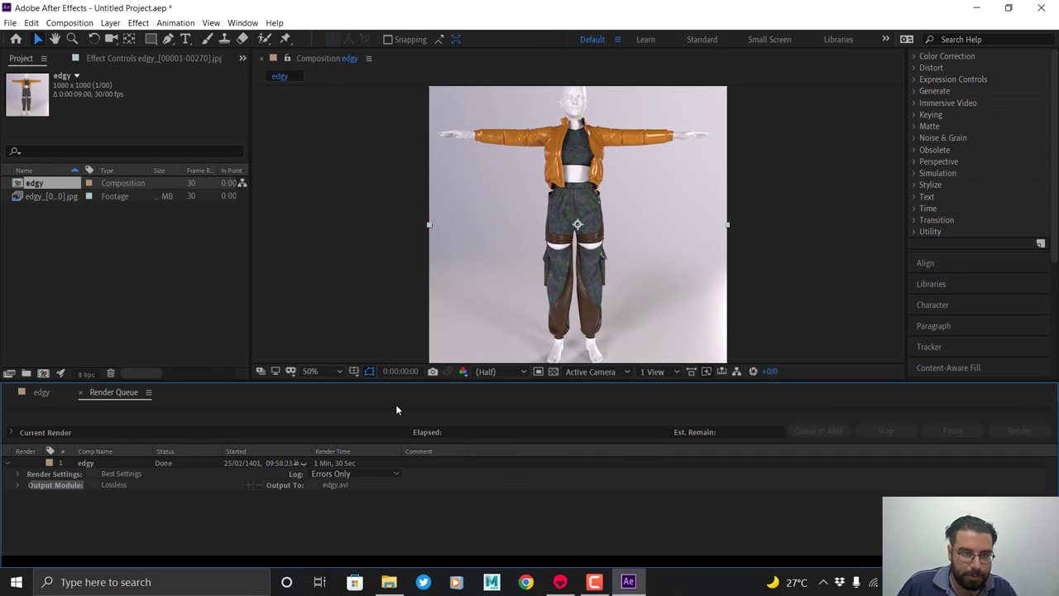
Switch to File Explorer and play the rendered edgy.avi video from the MD folder.
{"action": "left_click", "coordinate": [389, 582]}
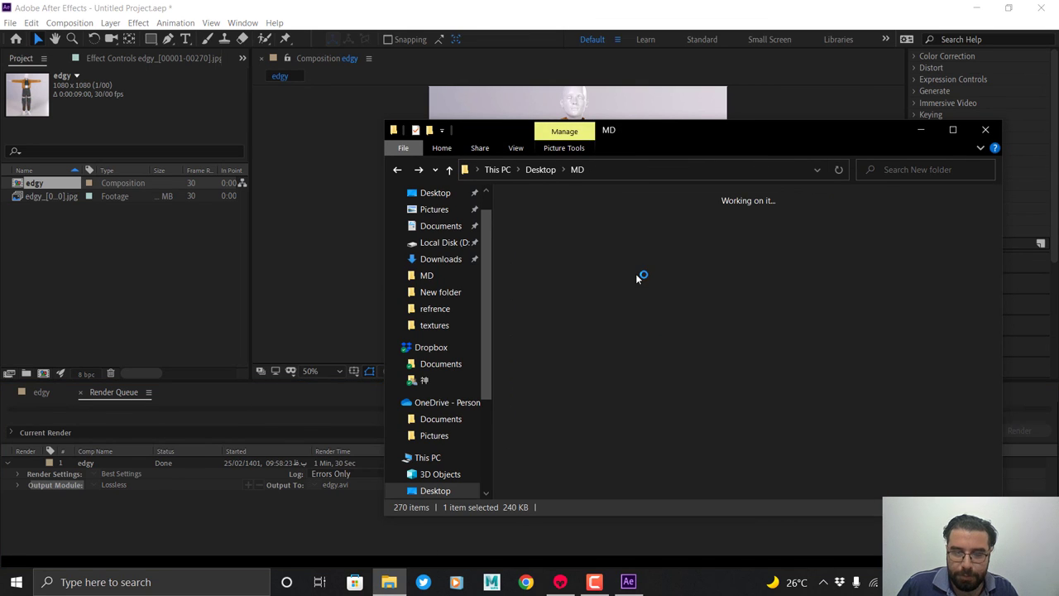
{"action": "left_click", "coordinate": [699, 389]}
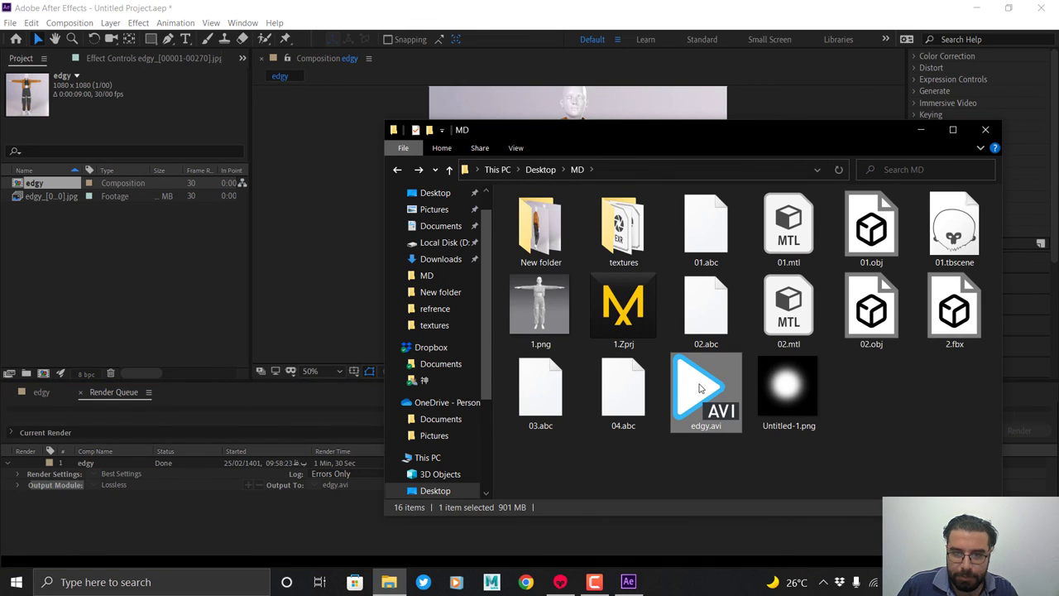
{"action": "double_click", "coordinate": [699, 388]}
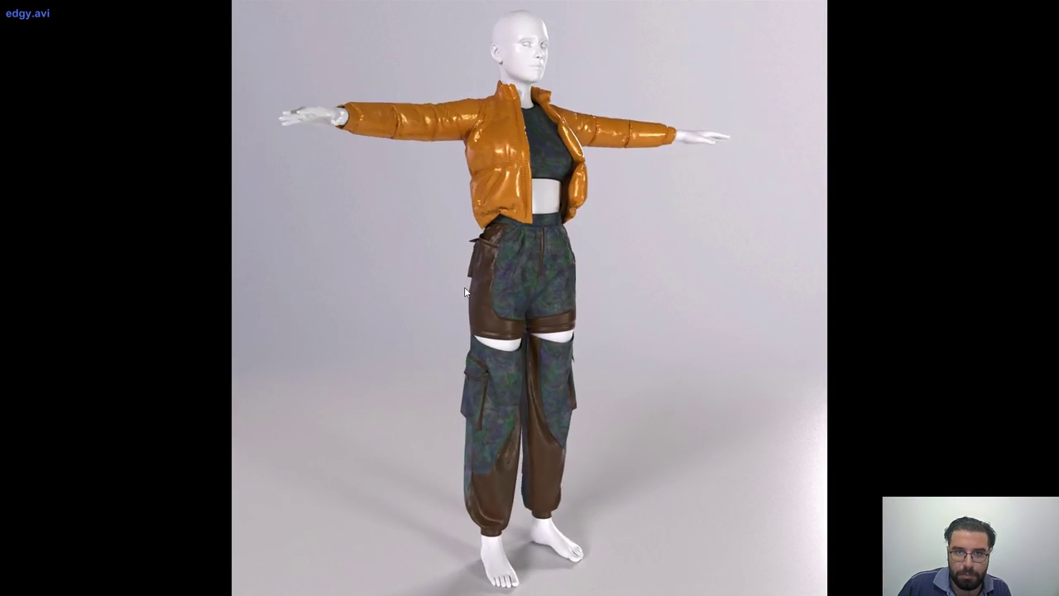